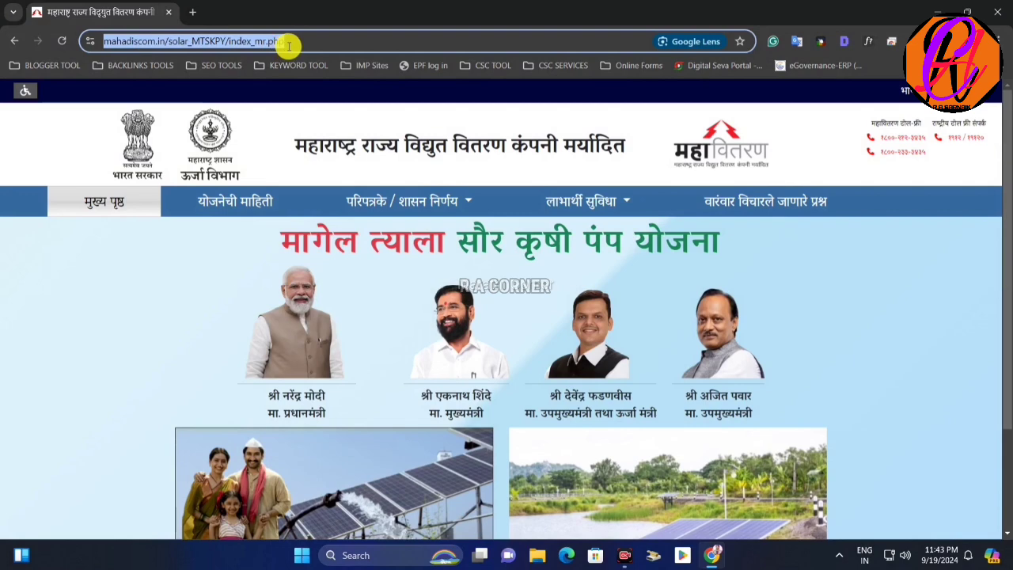
Reload the solar pump scheme's home page and set the site language to Marathi.
{"action": "left_click", "coordinate": [64, 43]}
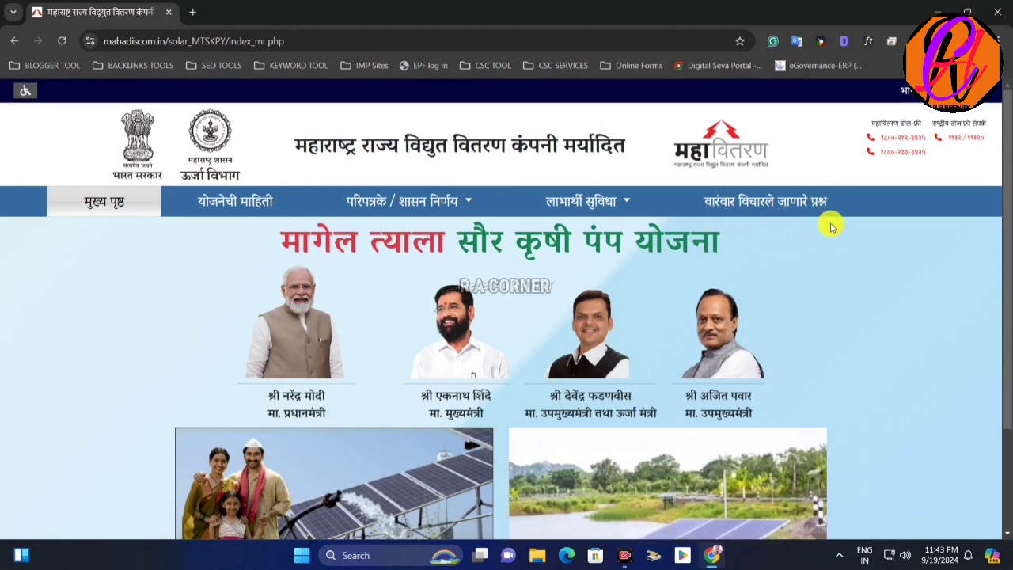
{"action": "left_click", "coordinate": [934, 110]}
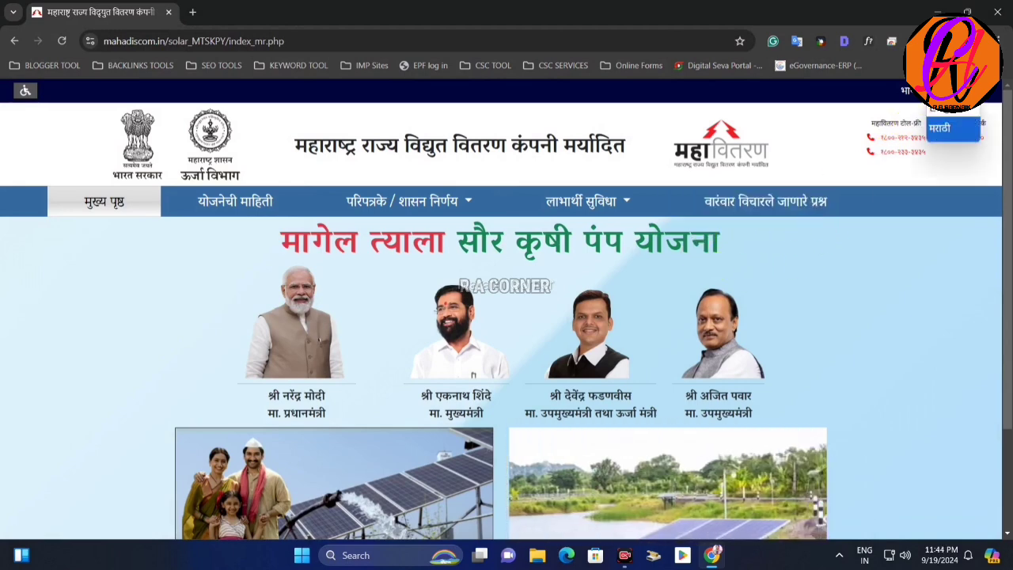
{"action": "left_click", "coordinate": [945, 126]}
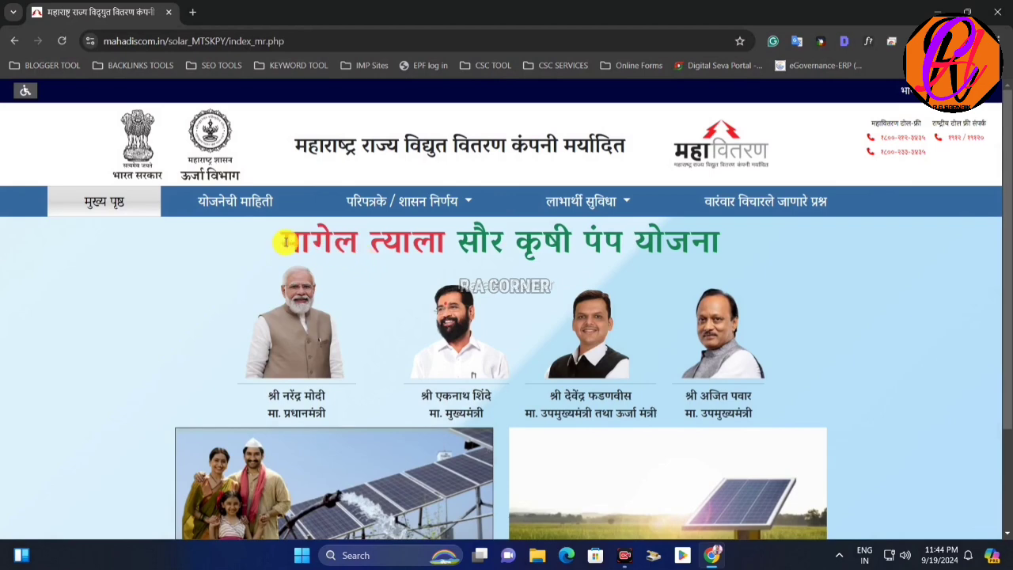
Open the scheme information page and examine the scheme's key features and the beneficiary selection criteria.
{"action": "left_click", "coordinate": [226, 208]}
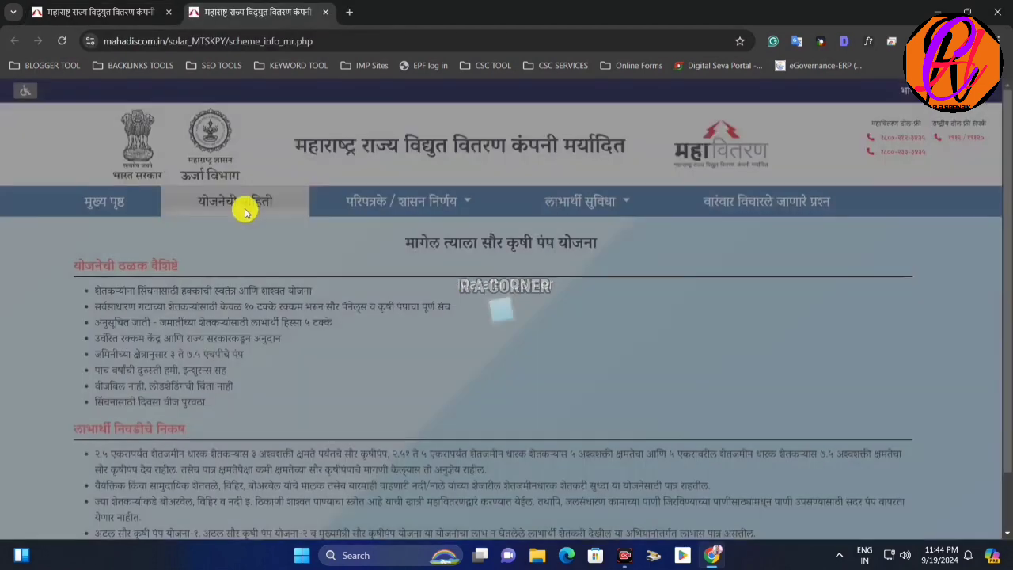
{"action": "scroll", "coordinate": [296, 258], "scroll_direction": "down", "scroll_amount": 1}
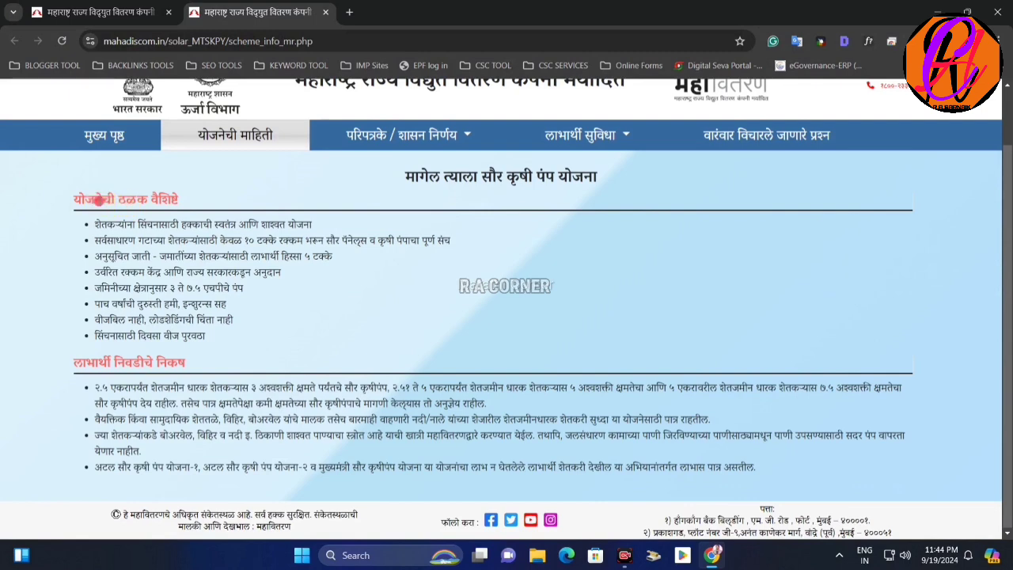
{"action": "left_click_drag", "start_coordinate": [98, 200], "coordinate": [187, 207]}
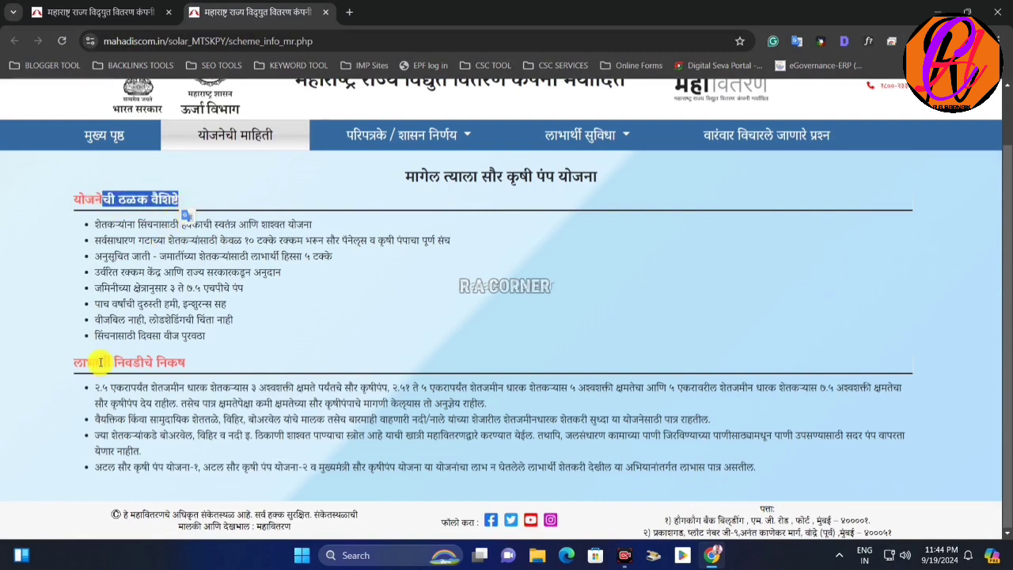
{"action": "left_click_drag", "start_coordinate": [92, 363], "coordinate": [181, 366]}
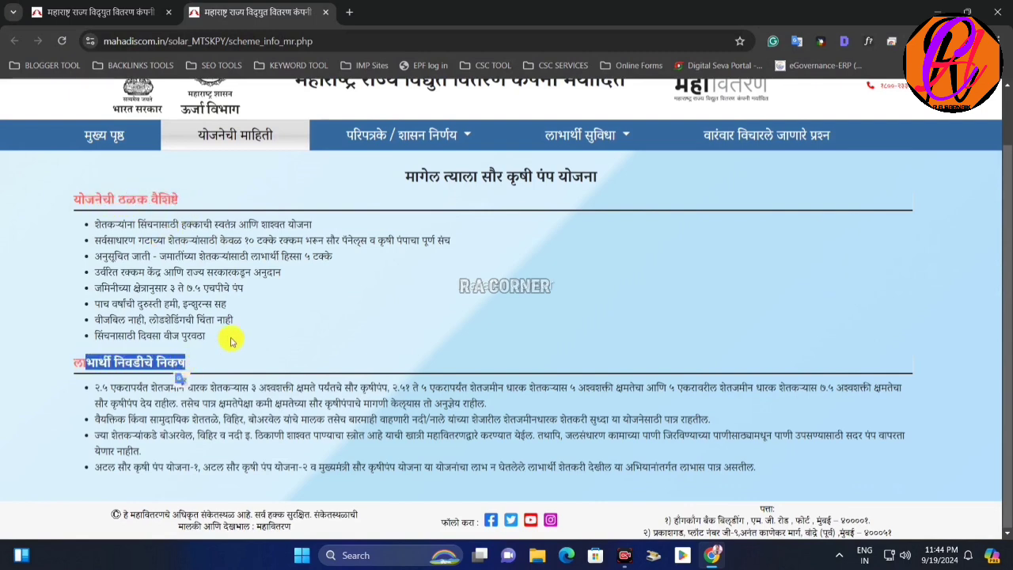
{"action": "left_click", "coordinate": [240, 350]}
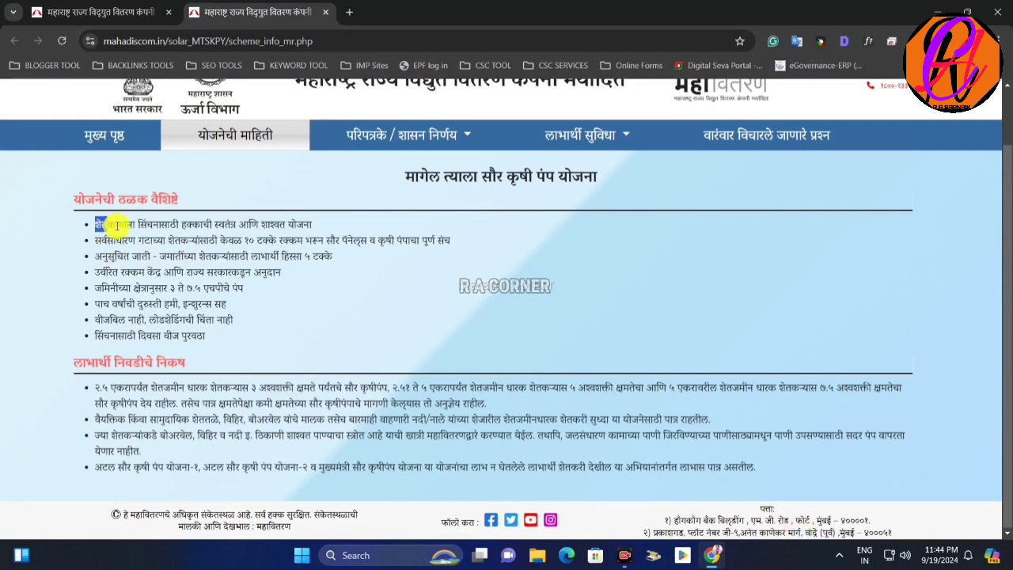
{"action": "left_click_drag", "start_coordinate": [139, 228], "coordinate": [163, 237]}
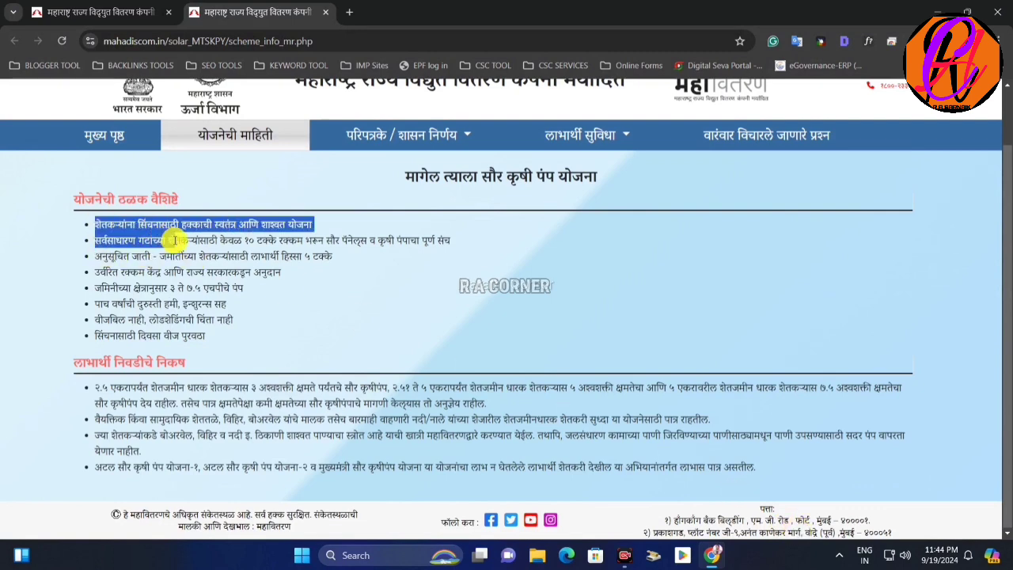
{"action": "left_click", "coordinate": [197, 240]}
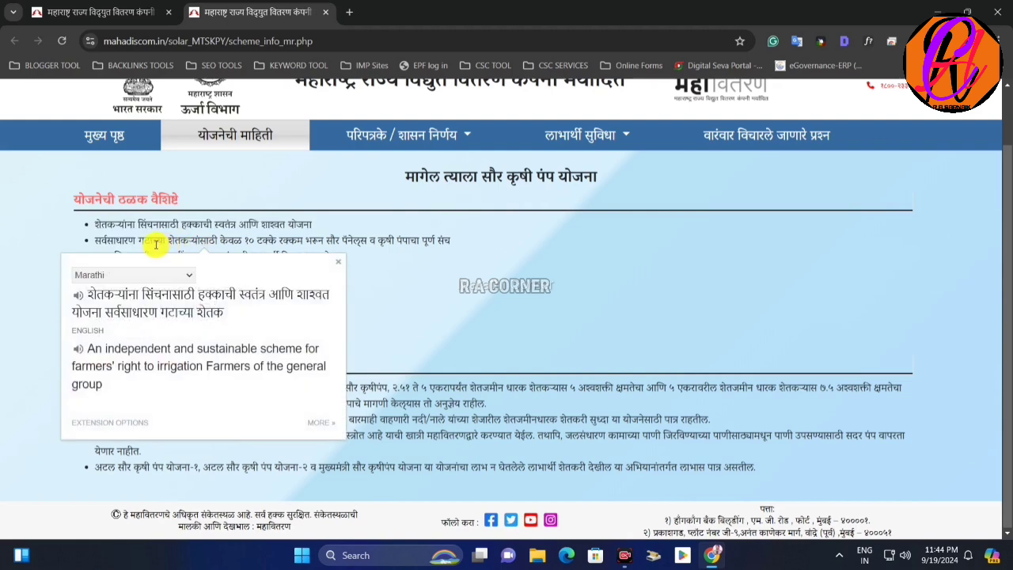
{"action": "left_click_drag", "start_coordinate": [154, 244], "coordinate": [166, 244]}
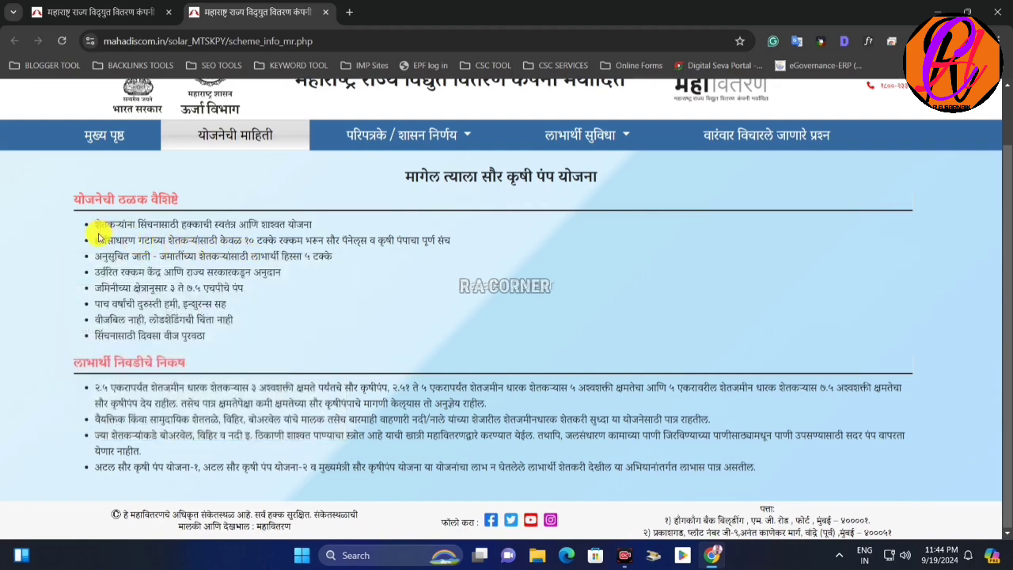
{"action": "left_click_drag", "start_coordinate": [101, 238], "coordinate": [455, 251]}
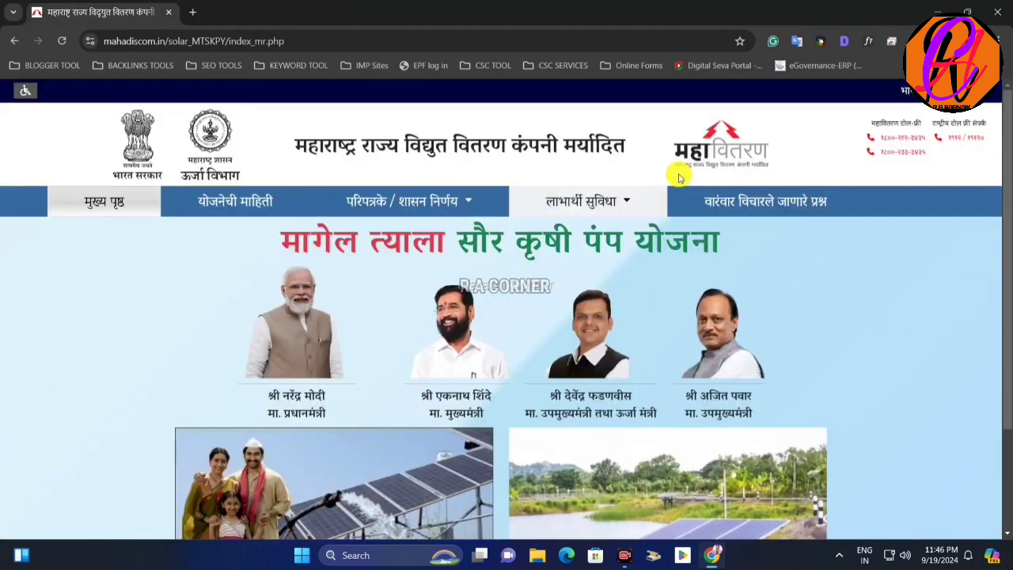
Open the scheme's online application form from the beneficiary services and show it in Marathi.
{"action": "left_click", "coordinate": [607, 204]}
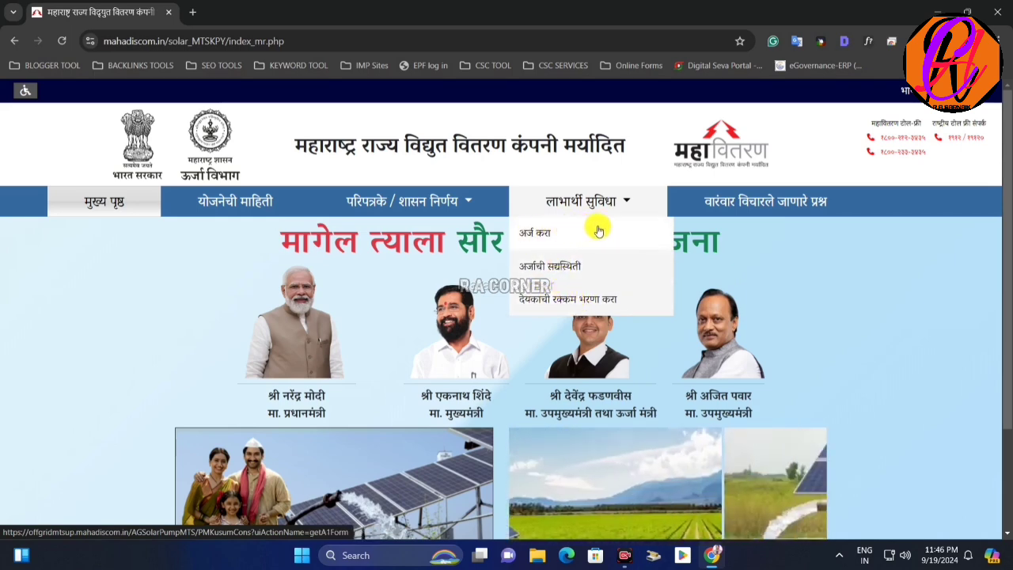
{"action": "left_click", "coordinate": [541, 240]}
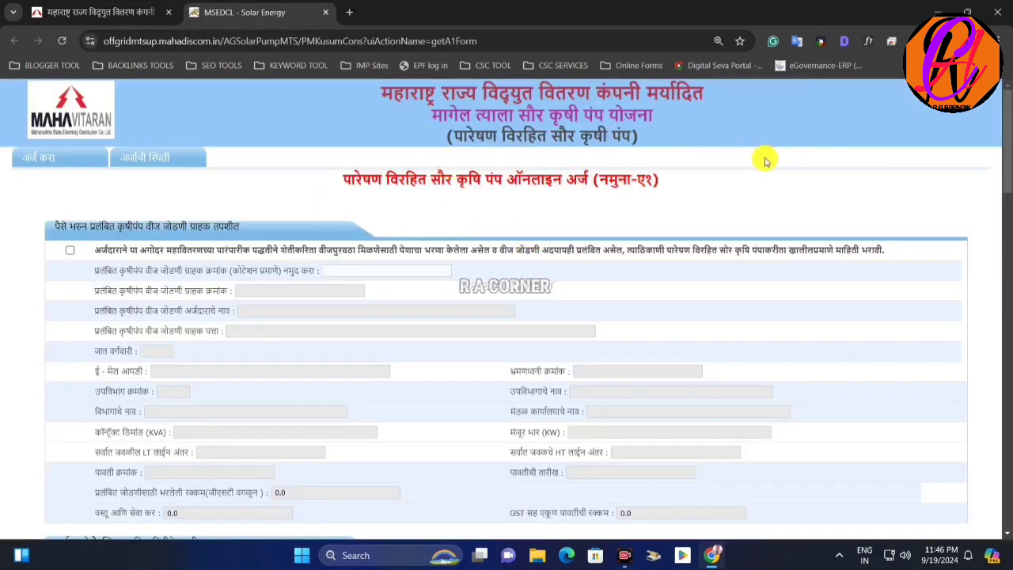
{"action": "left_click", "coordinate": [946, 97]}
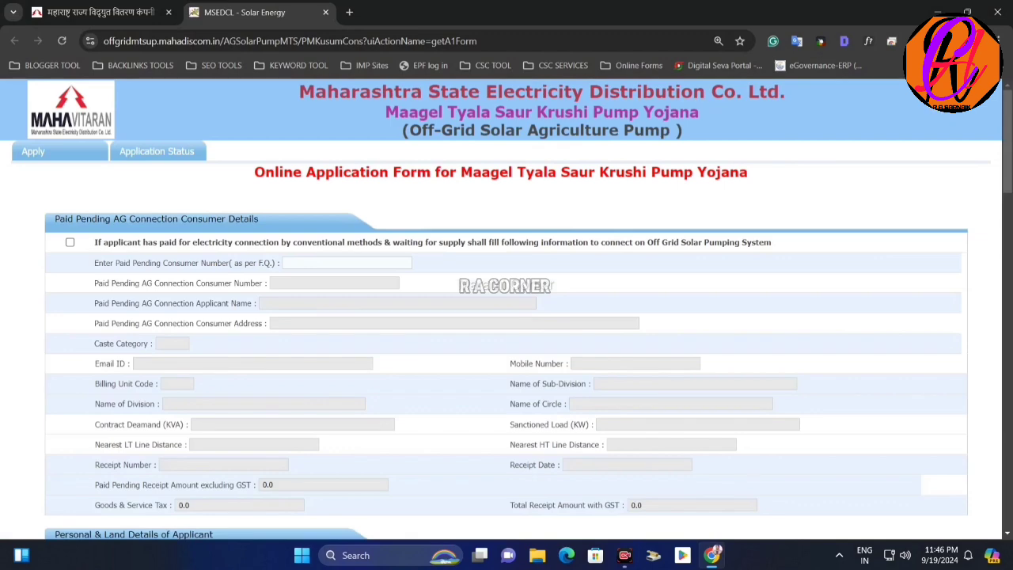
Enlarge the application form page to 125% zoom.
{"action": "left_click", "coordinate": [999, 40]}
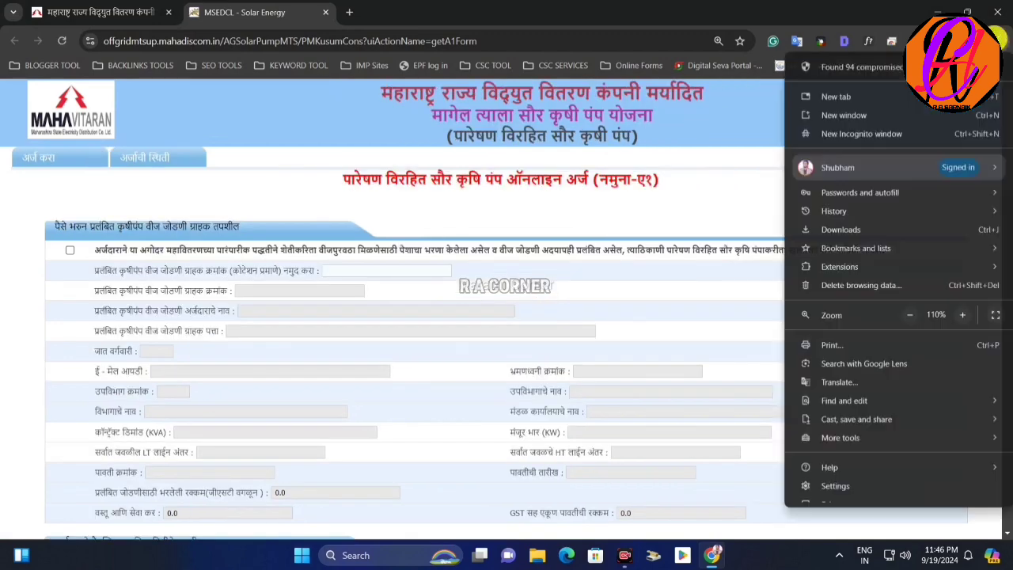
{"action": "left_click", "coordinate": [962, 315]}
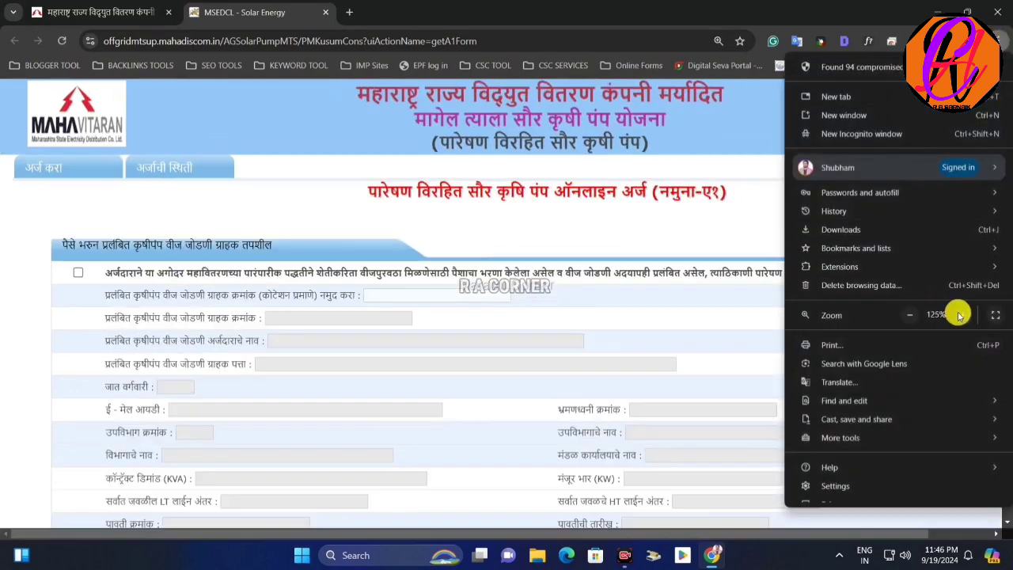
{"action": "left_click", "coordinate": [720, 265]}
Examine the application form's title and the heading of the paid pending agricultural connection consumer details section.
{"action": "scroll", "coordinate": [726, 230], "scroll_direction": "down", "scroll_amount": 1}
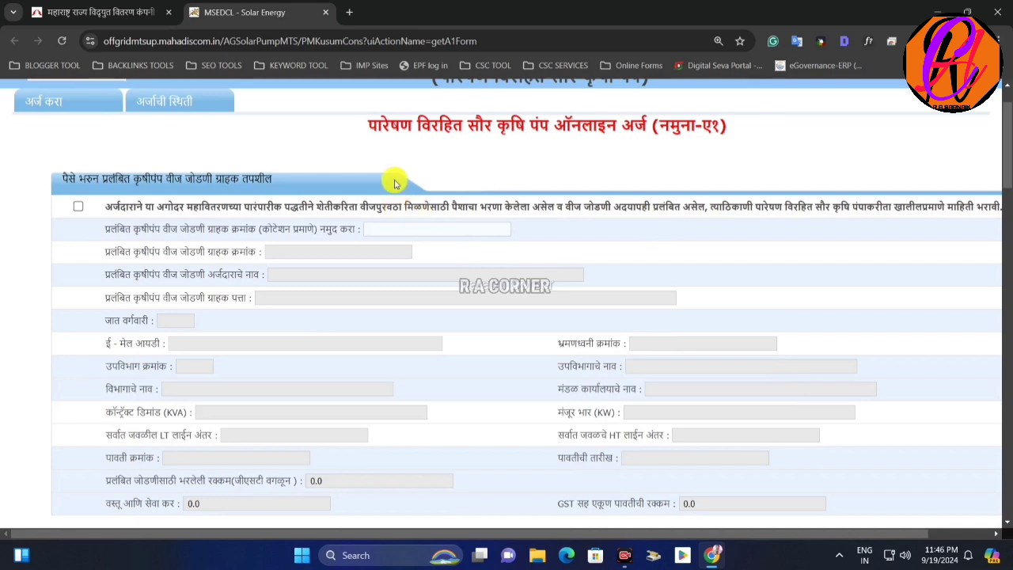
{"action": "scroll", "coordinate": [396, 181], "scroll_direction": "up", "scroll_amount": 1}
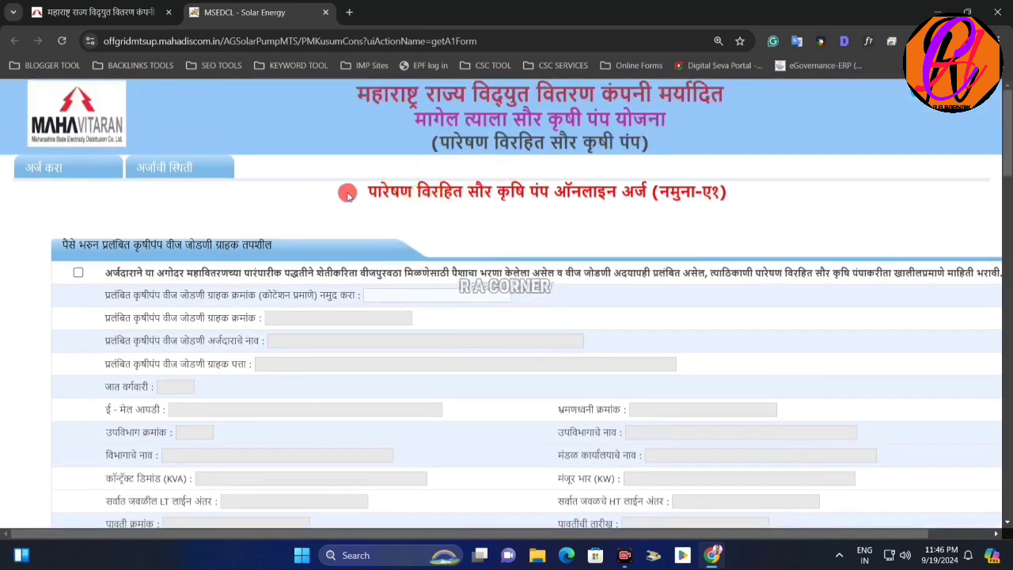
{"action": "left_click_drag", "start_coordinate": [349, 192], "coordinate": [744, 194]}
{"action": "left_click", "coordinate": [611, 214]}
{"action": "scroll", "coordinate": [332, 246], "scroll_direction": "down", "scroll_amount": 1}
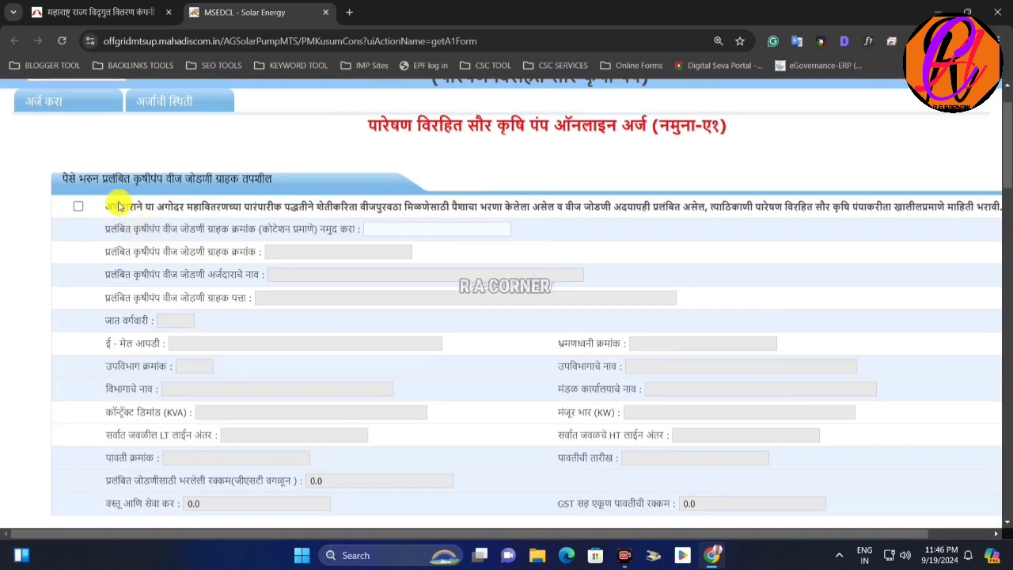
{"action": "left_click_drag", "start_coordinate": [63, 180], "coordinate": [270, 180]}
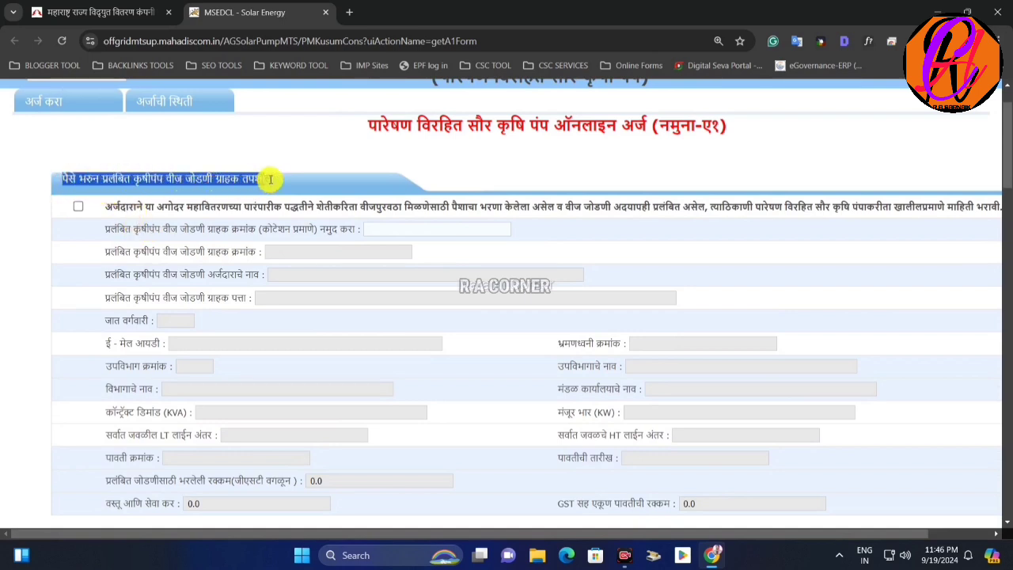
{"action": "left_click", "coordinate": [234, 184]}
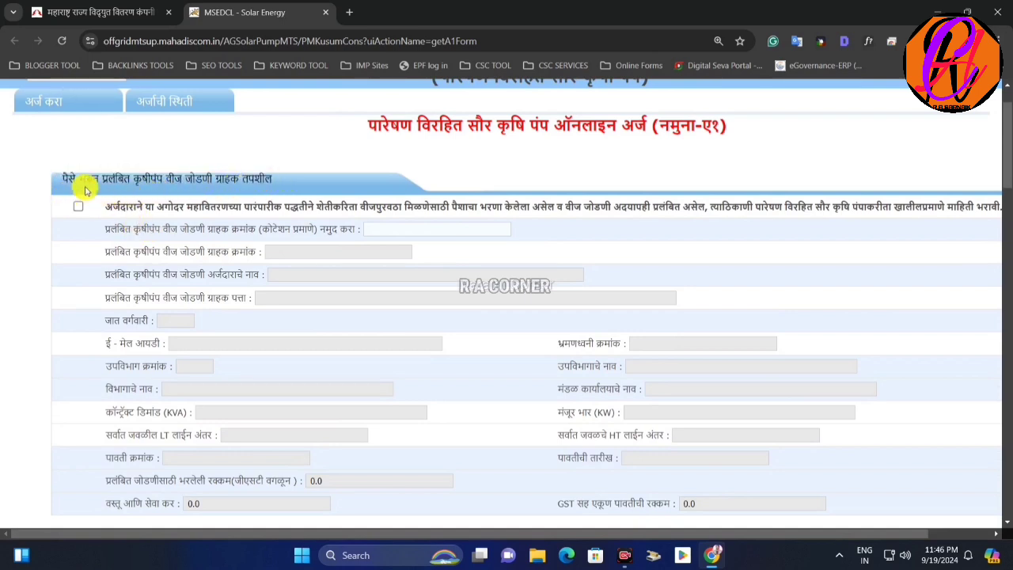
{"action": "left_click_drag", "start_coordinate": [85, 179], "coordinate": [270, 175]}
{"action": "left_click", "coordinate": [259, 180]}
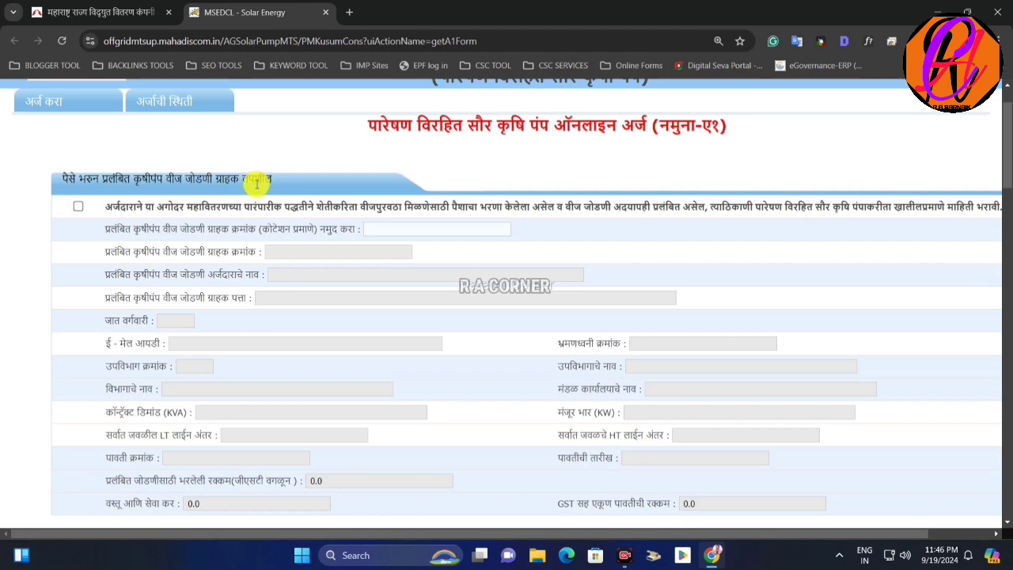
Tick and confirm the declaration for applicants with a paid pending connection, and activate the consumer number entry.
{"action": "scroll", "coordinate": [253, 185], "scroll_direction": "down", "scroll_amount": 1}
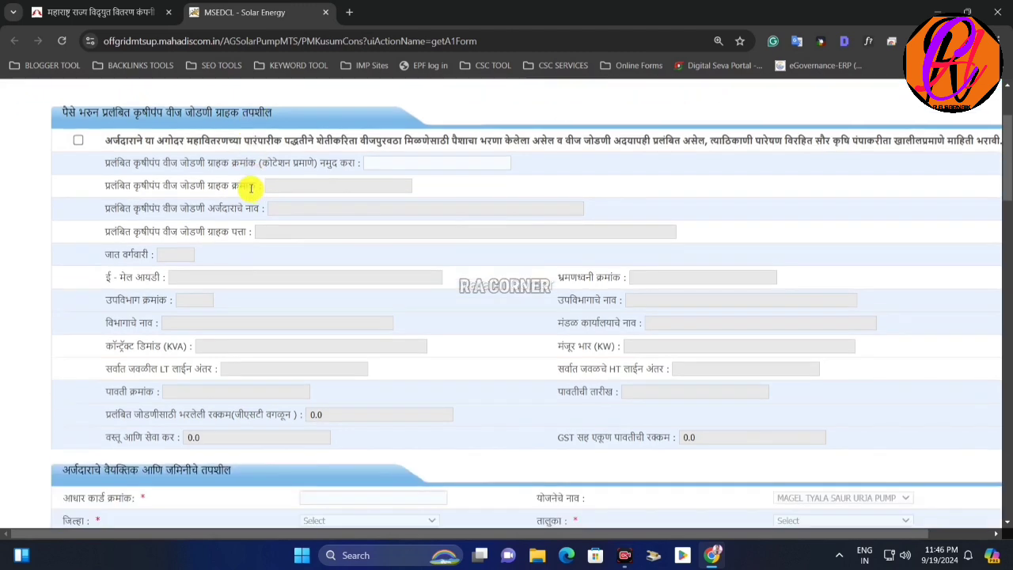
{"action": "left_click", "coordinate": [78, 142]}
{"action": "left_click", "coordinate": [565, 164]}
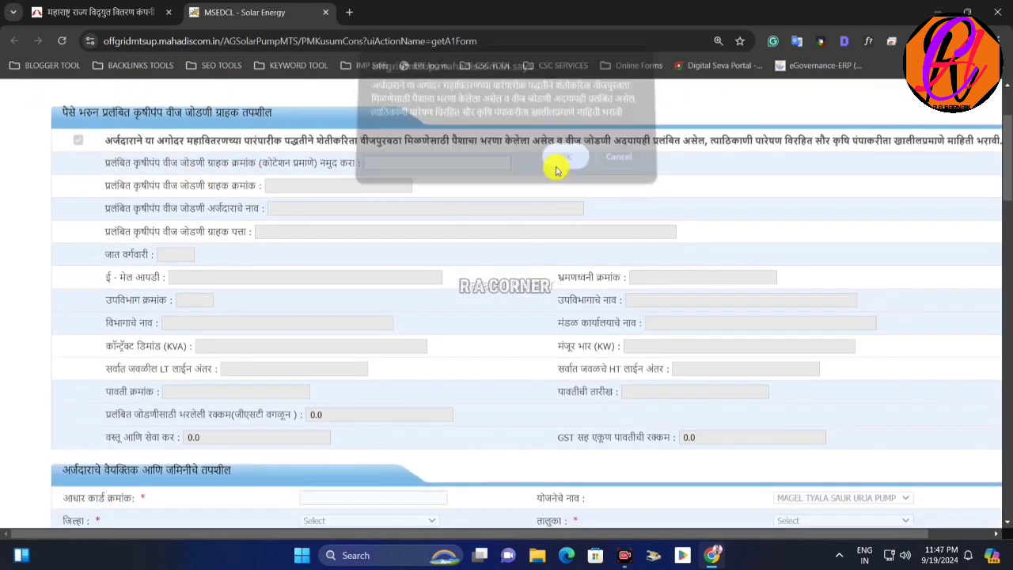
{"action": "left_click_drag", "start_coordinate": [313, 164], "coordinate": [390, 163]}
{"action": "left_click", "coordinate": [393, 163]}
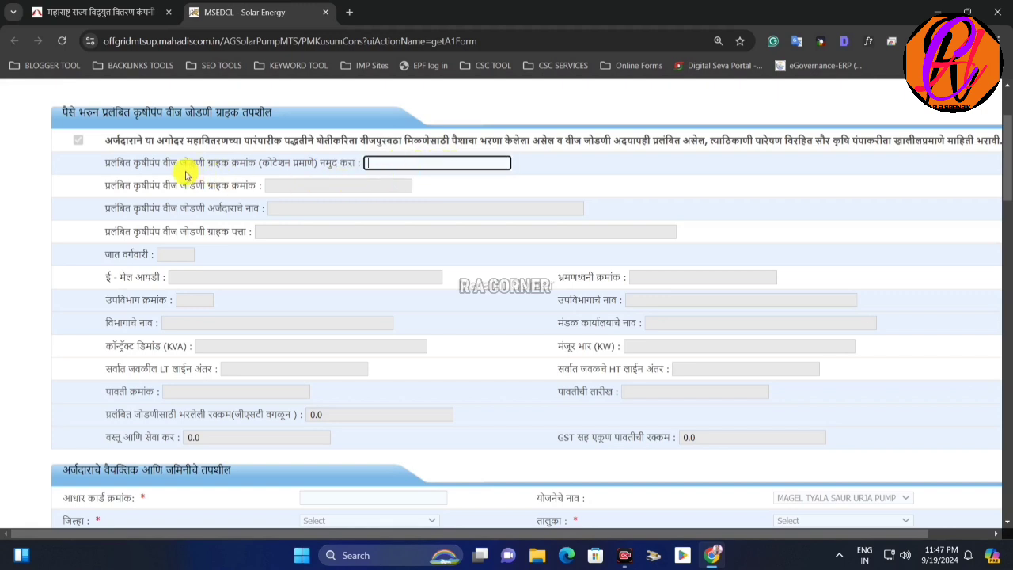
Review the paid pending connection consumer fields and the declaration text above them.
{"action": "left_click_drag", "start_coordinate": [124, 162], "coordinate": [557, 425]}
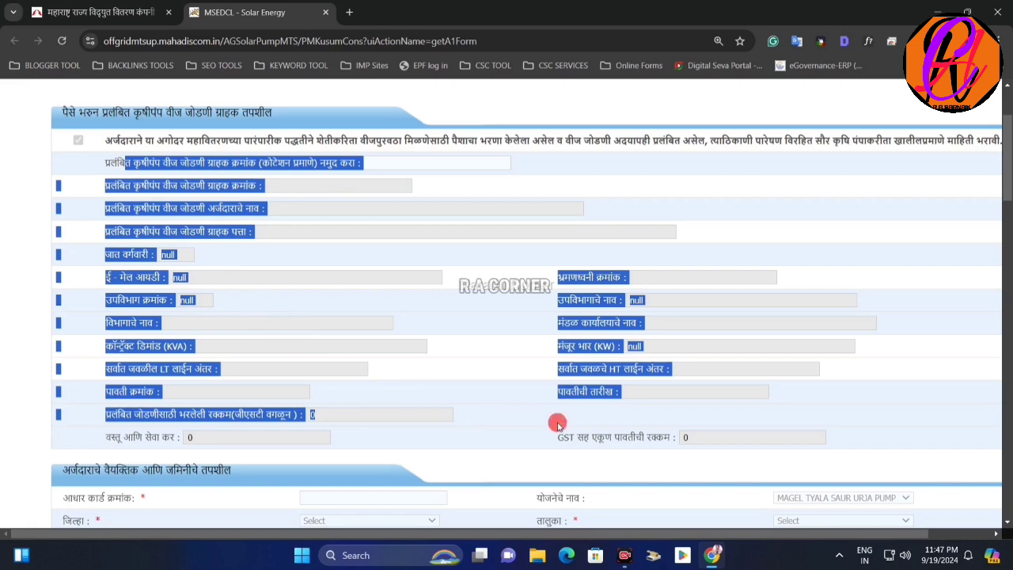
{"action": "left_click", "coordinate": [557, 425]}
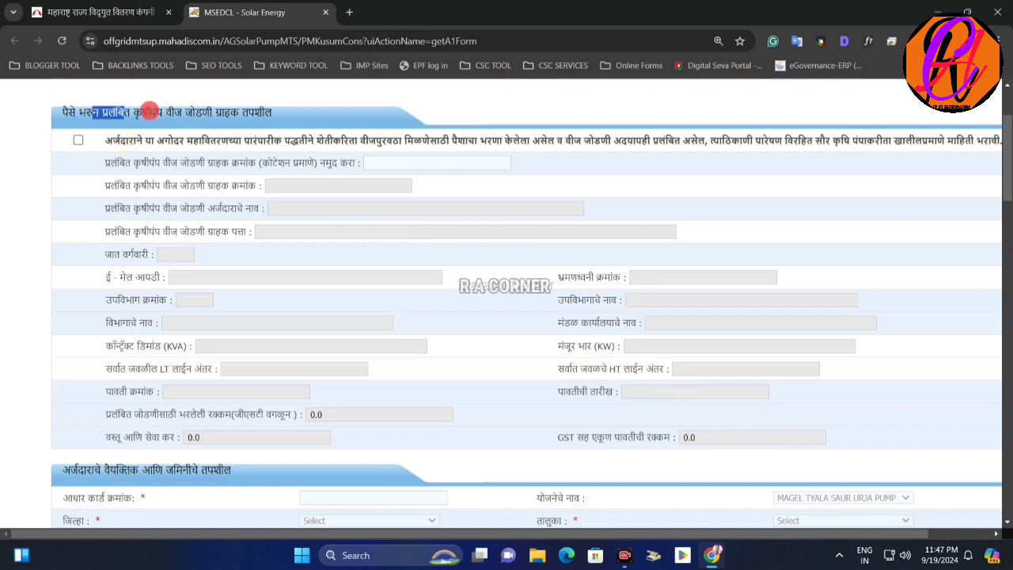
{"action": "left_click_drag", "start_coordinate": [217, 142], "coordinate": [758, 144]}
{"action": "left_click", "coordinate": [752, 144]}
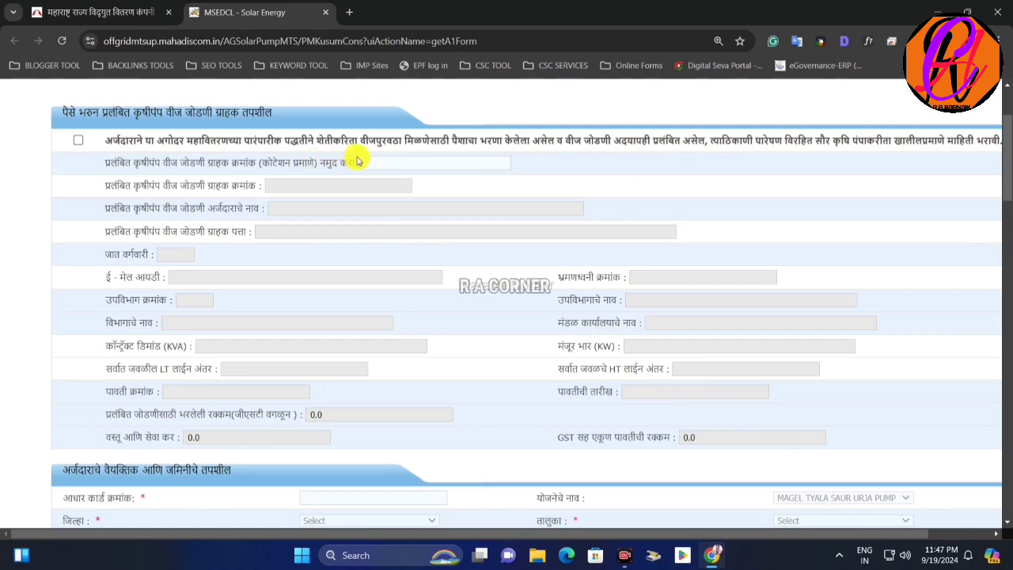
Leave the Aadhaar card number blank in the applicant's personal and land details and dismiss the alert.
{"action": "scroll", "coordinate": [233, 140], "scroll_direction": "down", "scroll_amount": 4}
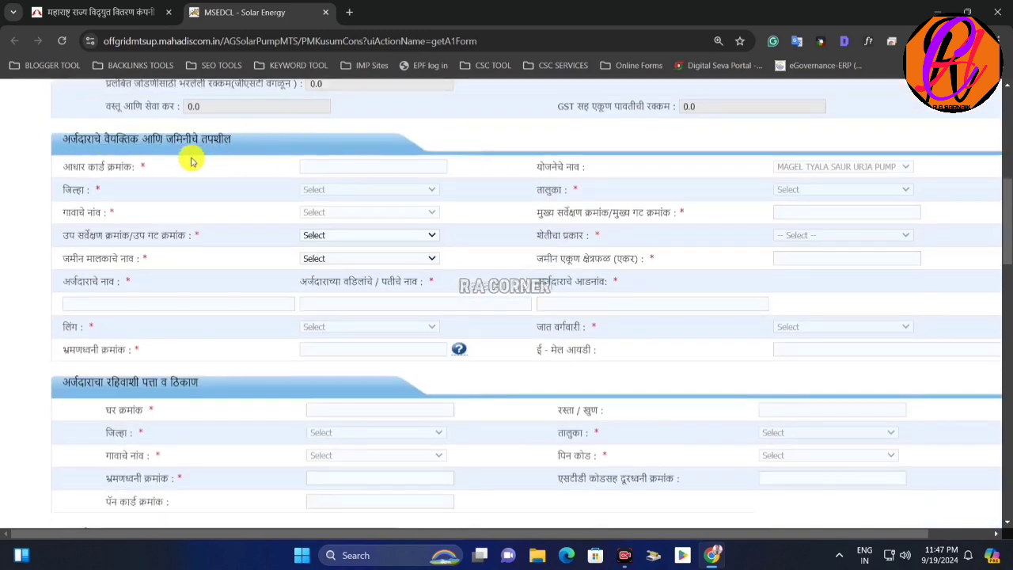
{"action": "left_click_drag", "start_coordinate": [88, 168], "coordinate": [192, 170]}
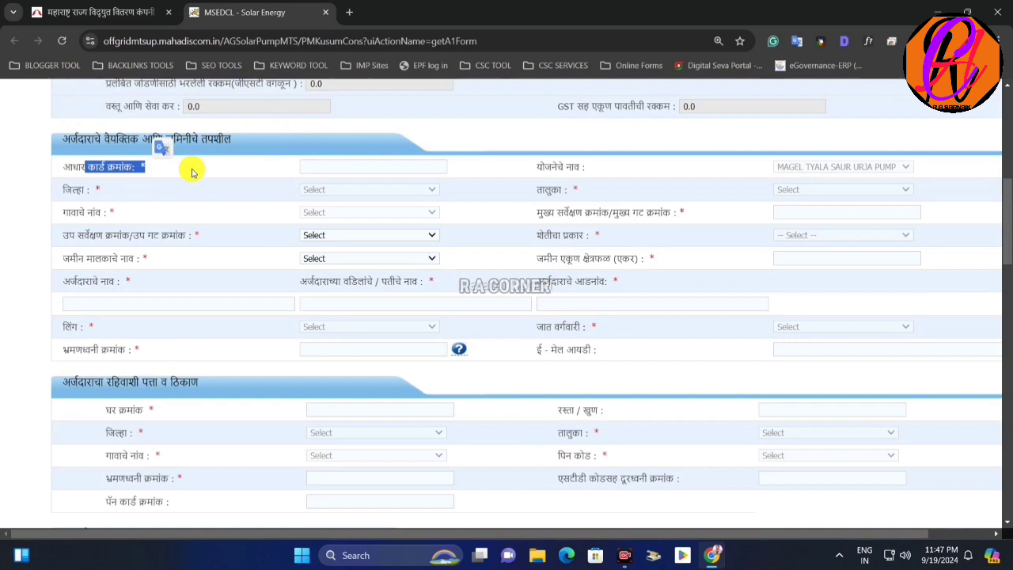
{"action": "left_click", "coordinate": [339, 168]}
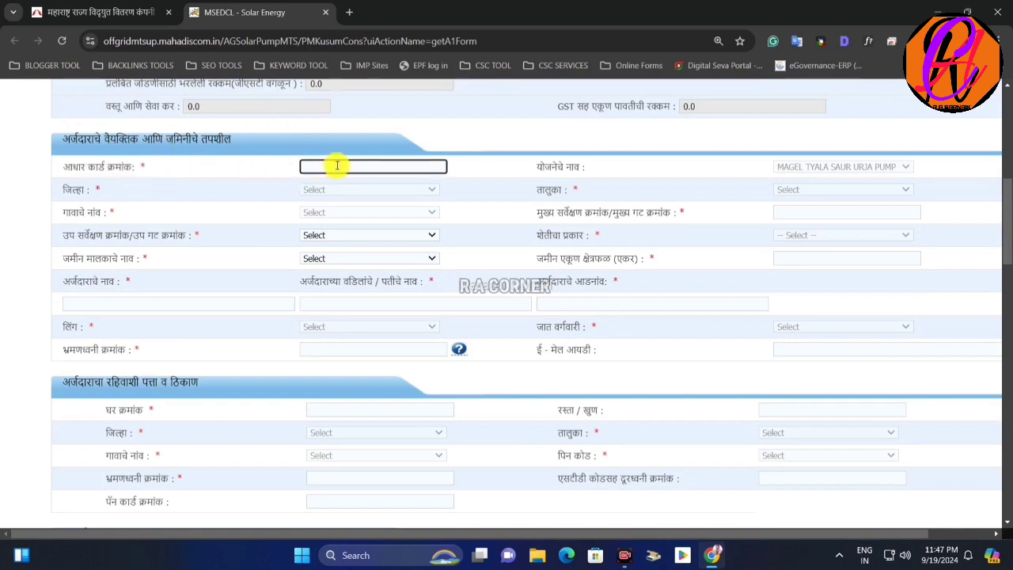
{"action": "left_click", "coordinate": [592, 170]}
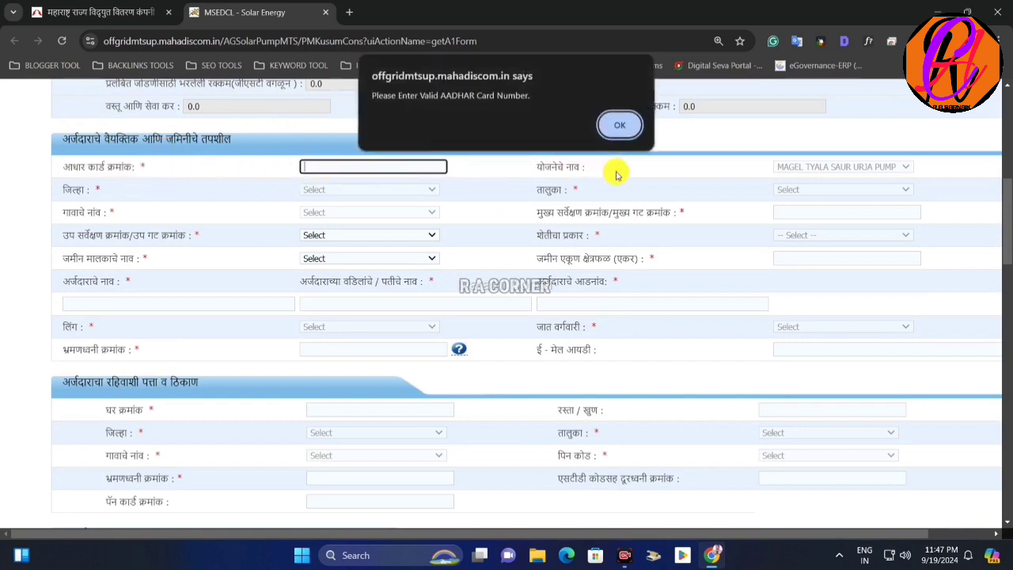
{"action": "left_click", "coordinate": [619, 127]}
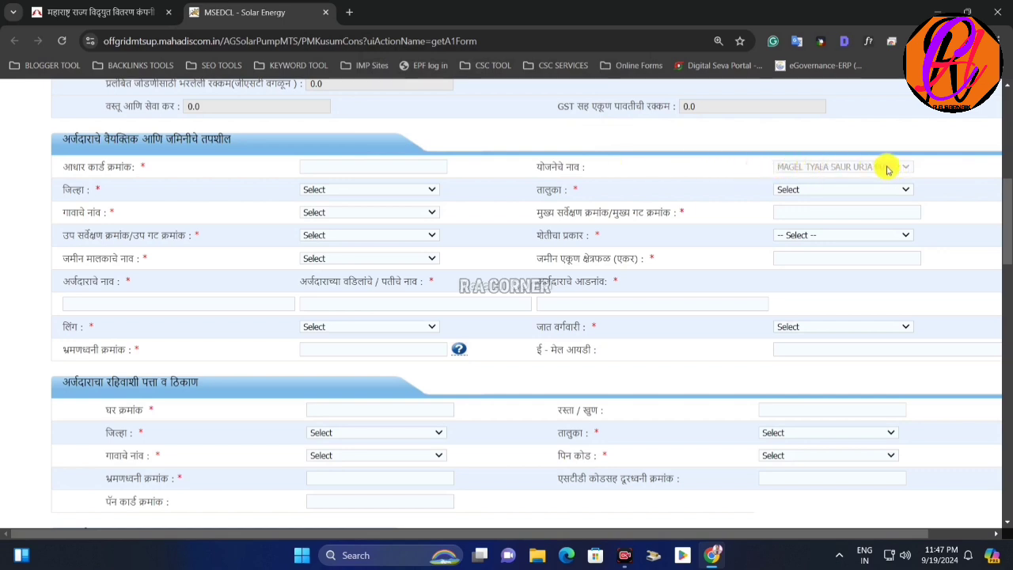
Set the district of the applicant's land to Hingoli and the taluka to Sengaon.
{"action": "left_click", "coordinate": [336, 190]}
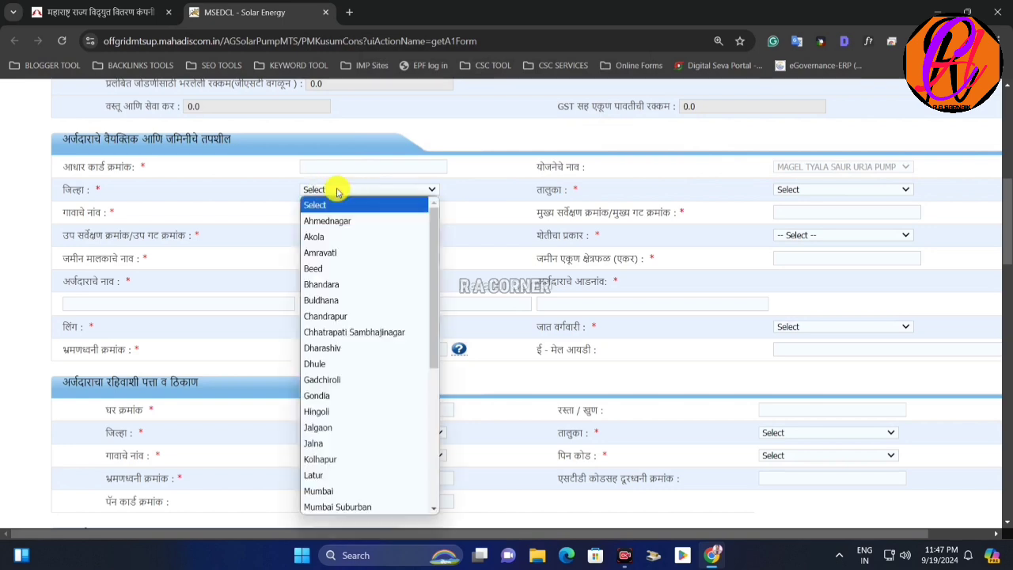
{"action": "key", "text": "h"}
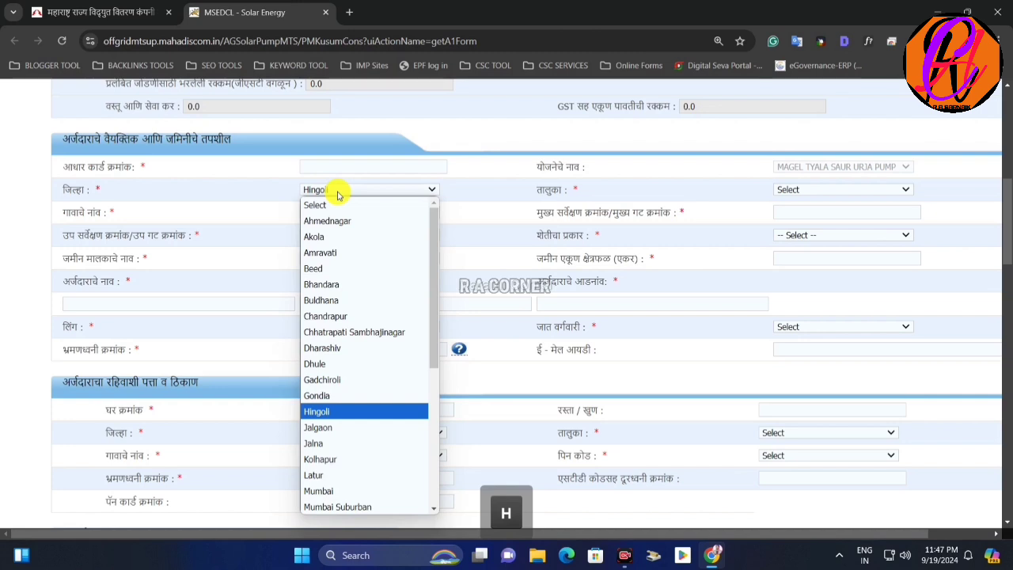
{"action": "key", "text": "Return"}
{"action": "left_click", "coordinate": [787, 190]}
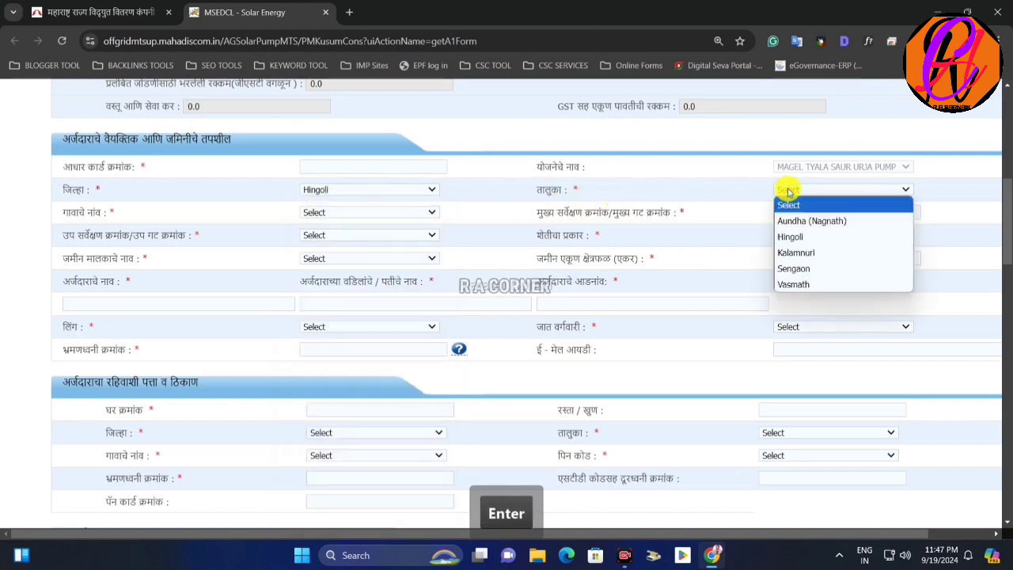
{"action": "left_click", "coordinate": [811, 270]}
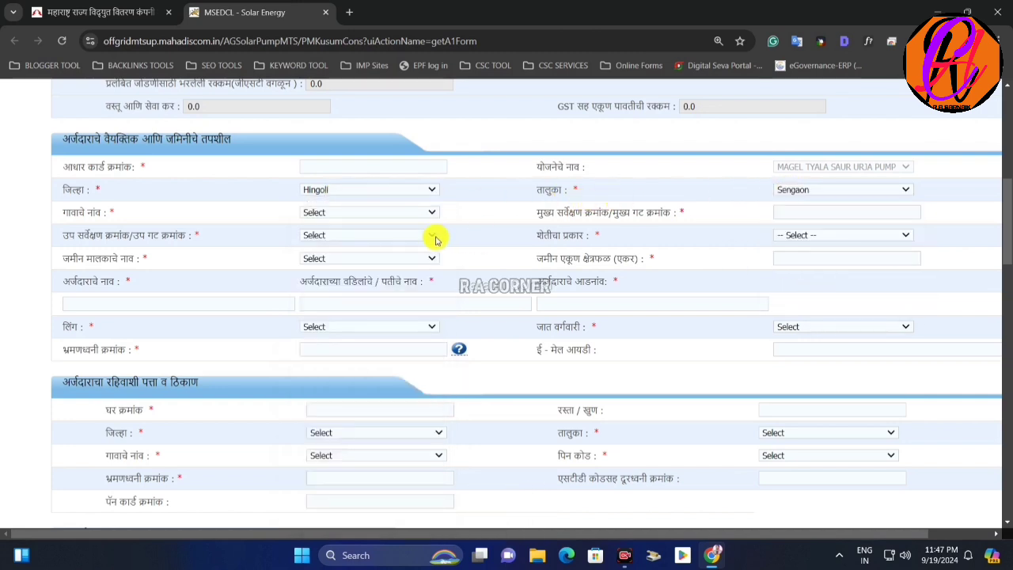
Set the village of the land to Jawala Bk., then read and dismiss the GSDA certificate alert.
{"action": "left_click", "coordinate": [358, 214]}
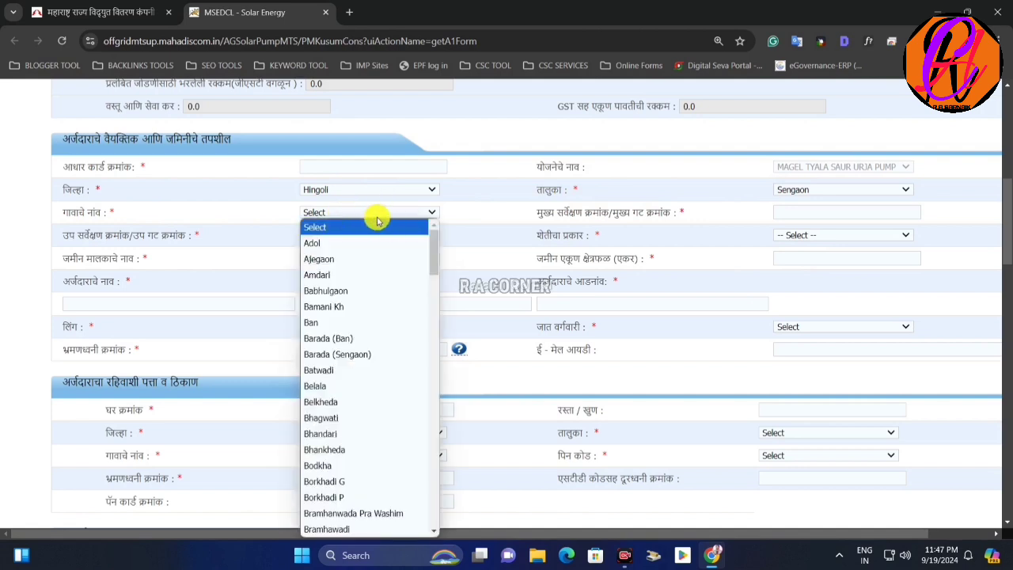
{"action": "key", "text": "j"}
{"action": "key", "text": "j"}
{"action": "key", "text": "j"}
{"action": "key", "text": "j"}
{"action": "key", "text": "j"}
{"action": "key", "text": "j"}
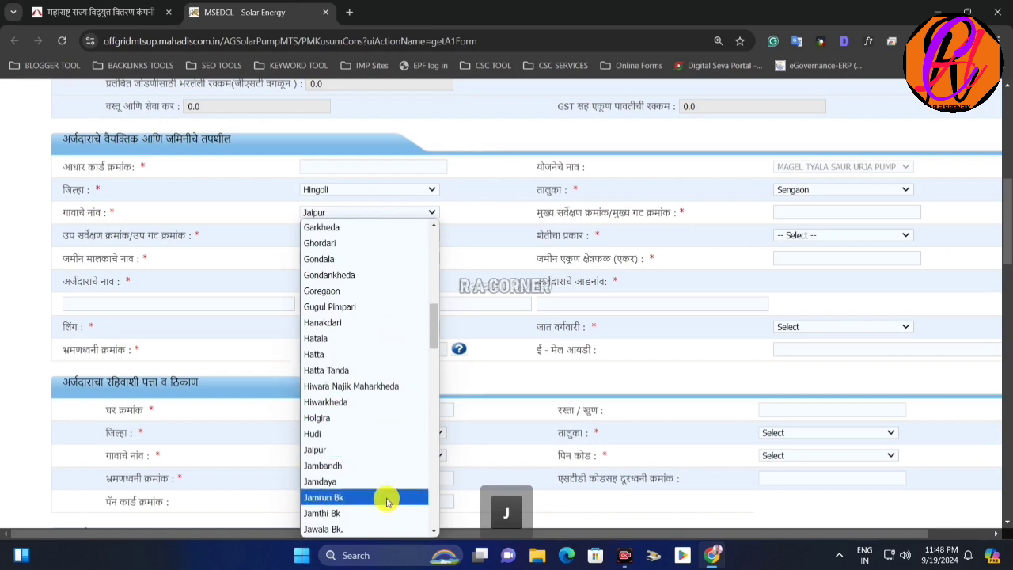
{"action": "scroll", "coordinate": [385, 507], "scroll_direction": "down", "scroll_amount": 1}
{"action": "left_click", "coordinate": [379, 529]}
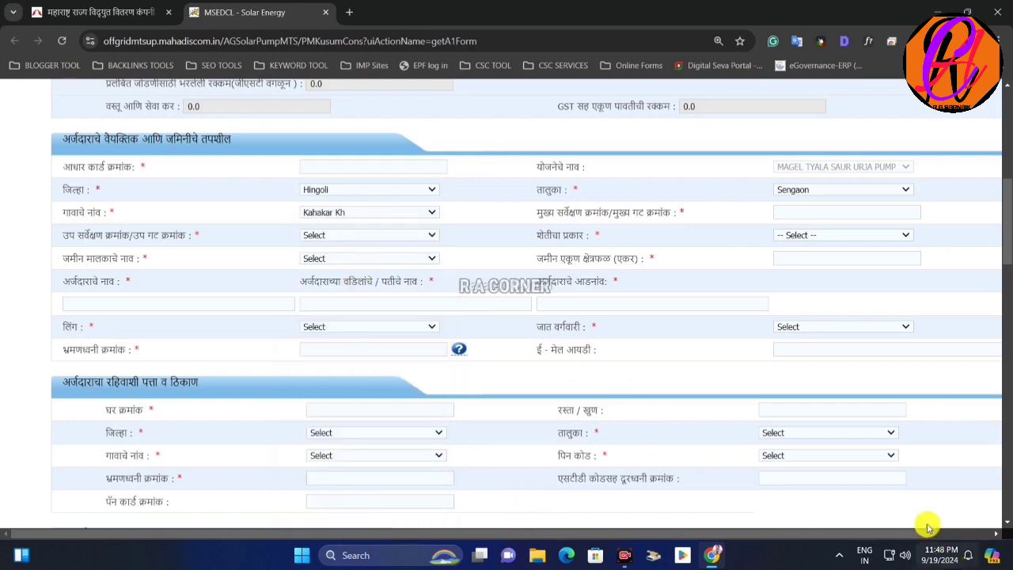
{"action": "key", "text": "Up"}
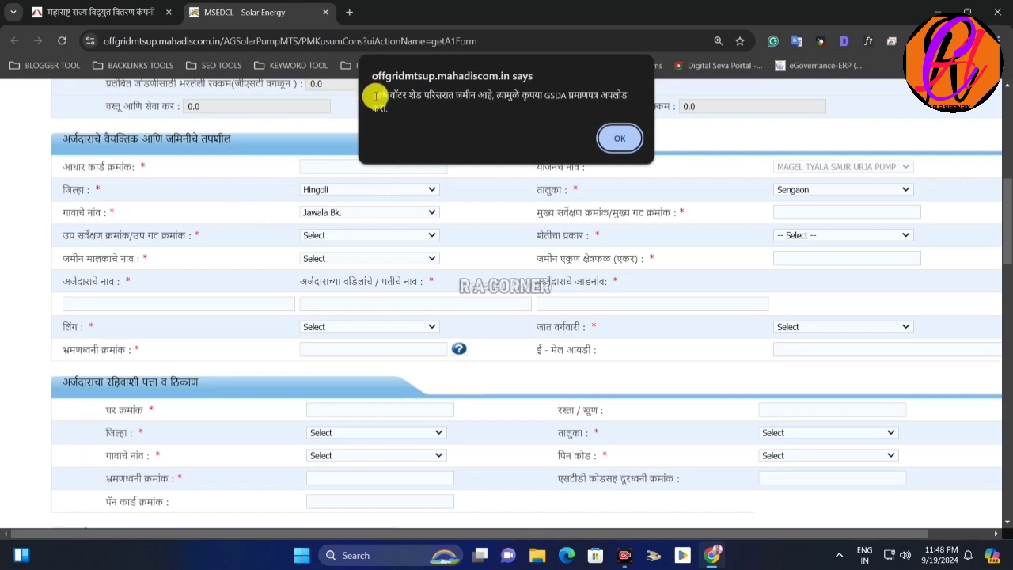
{"action": "left_click_drag", "start_coordinate": [375, 96], "coordinate": [439, 114]}
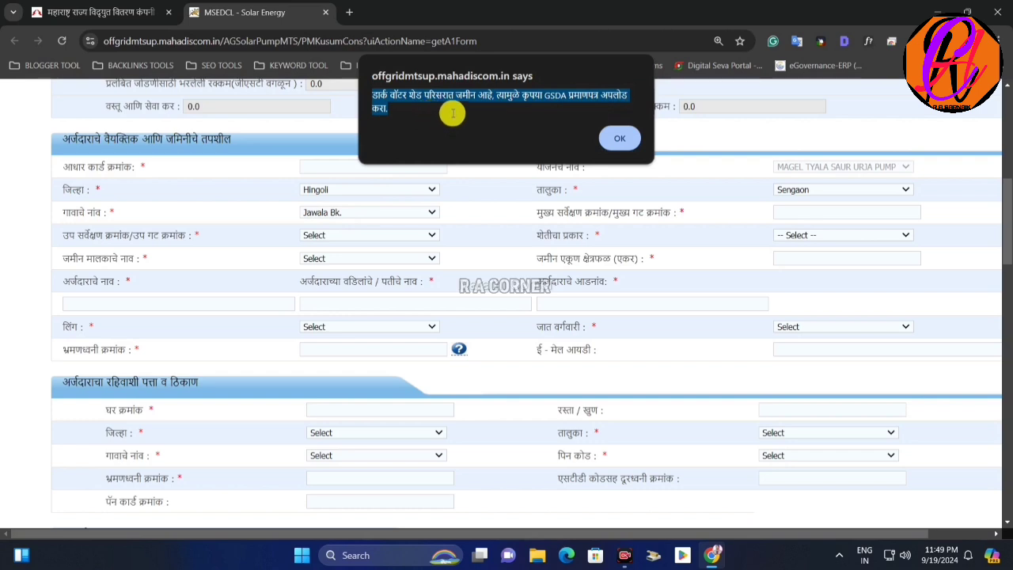
{"action": "left_click", "coordinate": [621, 139]}
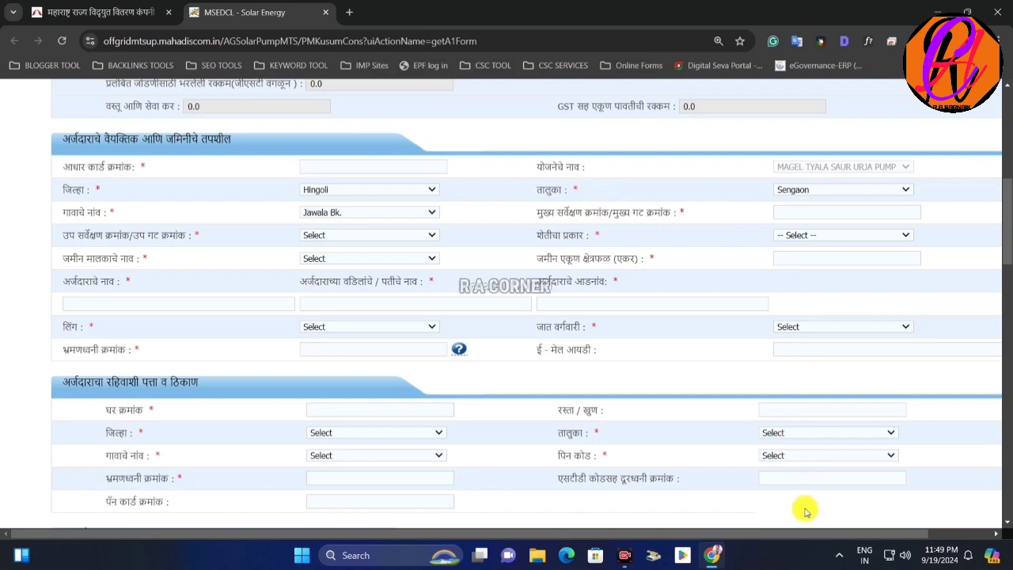
Enter the land's main survey/gat number and choose 393 as the sub survey/gat number.
{"action": "left_click_drag", "start_coordinate": [538, 212], "coordinate": [650, 215]}
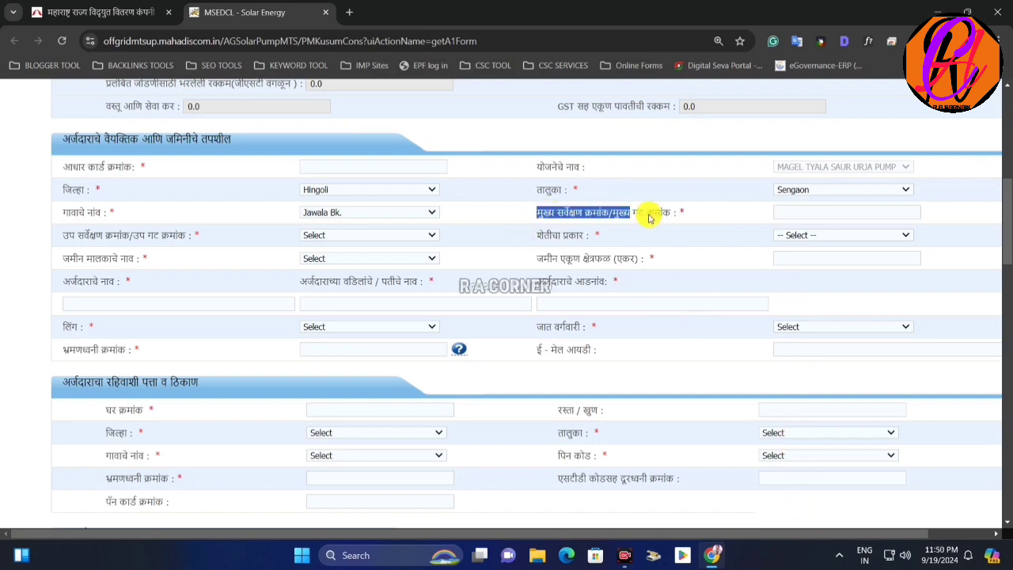
{"action": "left_click", "coordinate": [797, 213]}
{"action": "type", "text": "39"}
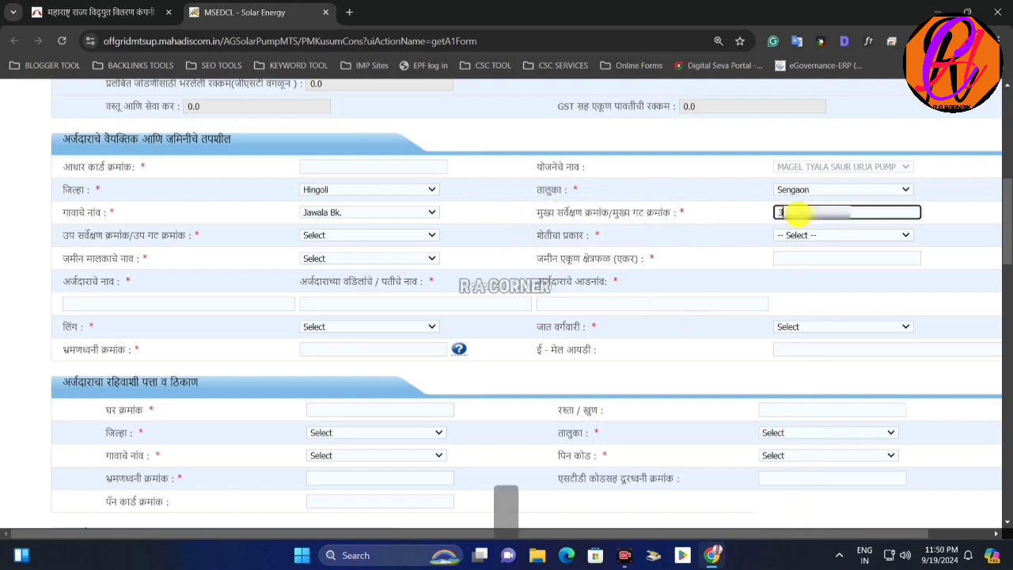
{"action": "left_click", "coordinate": [752, 226]}
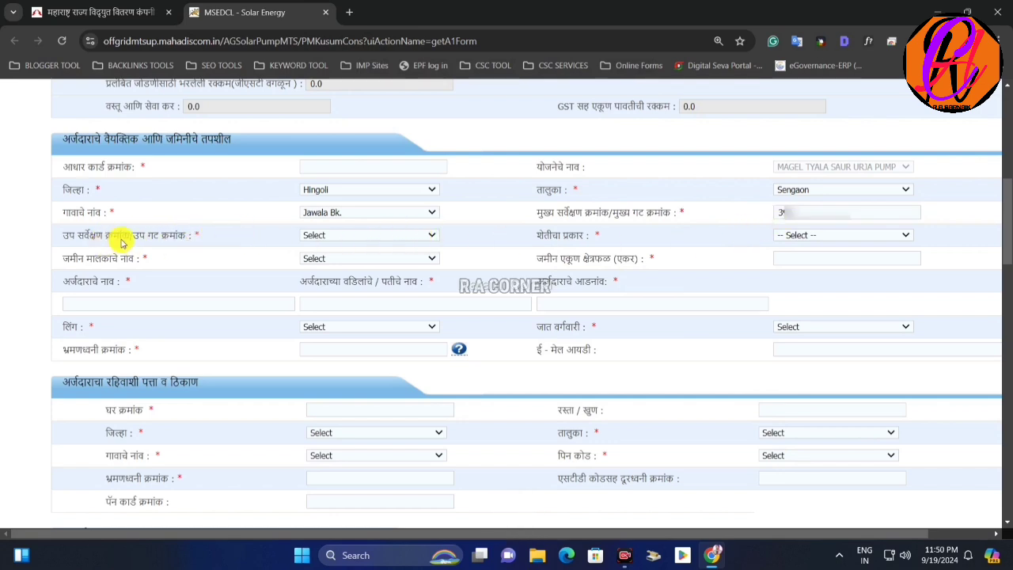
{"action": "left_click", "coordinate": [335, 235]}
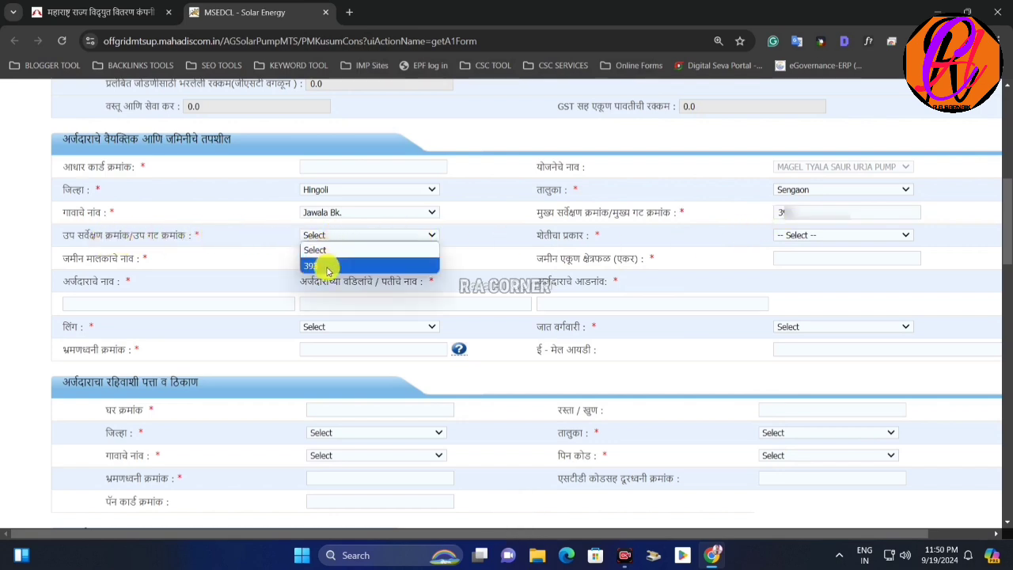
{"action": "left_click", "coordinate": [328, 267]}
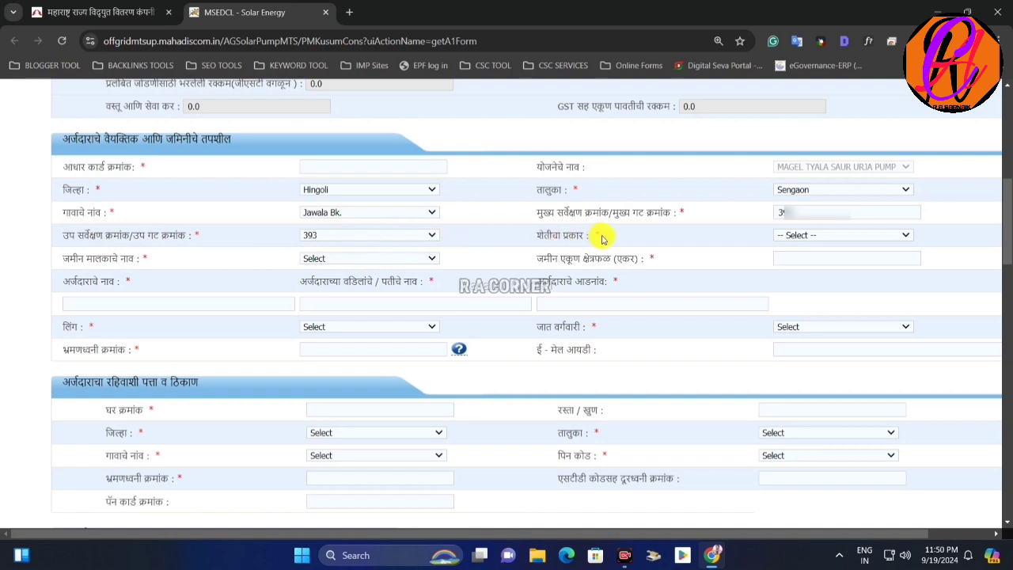
Try both farm type options, Self and Shared, and leave the farm type set to Self.
{"action": "left_click", "coordinate": [817, 240]}
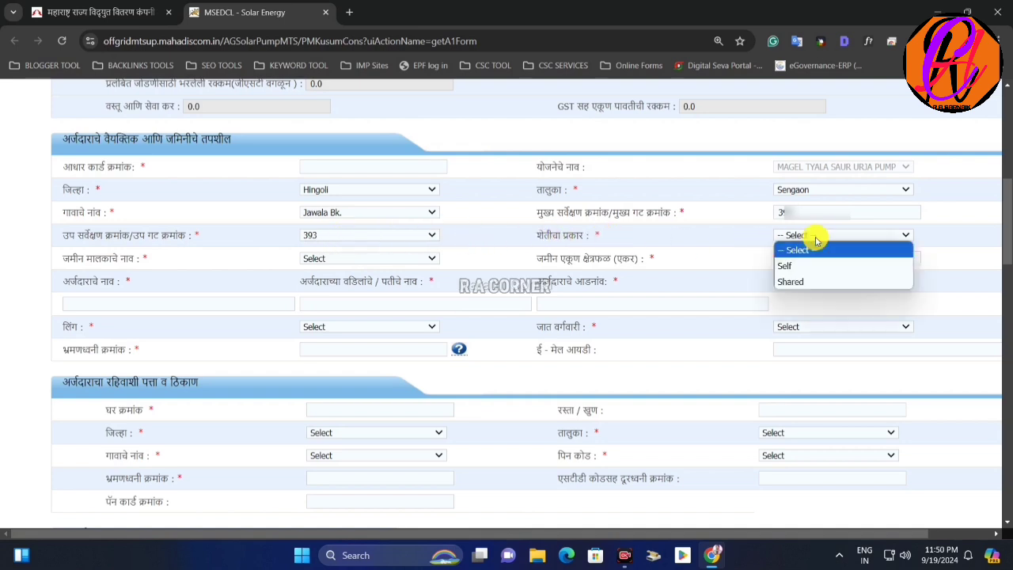
{"action": "left_click", "coordinate": [813, 268]}
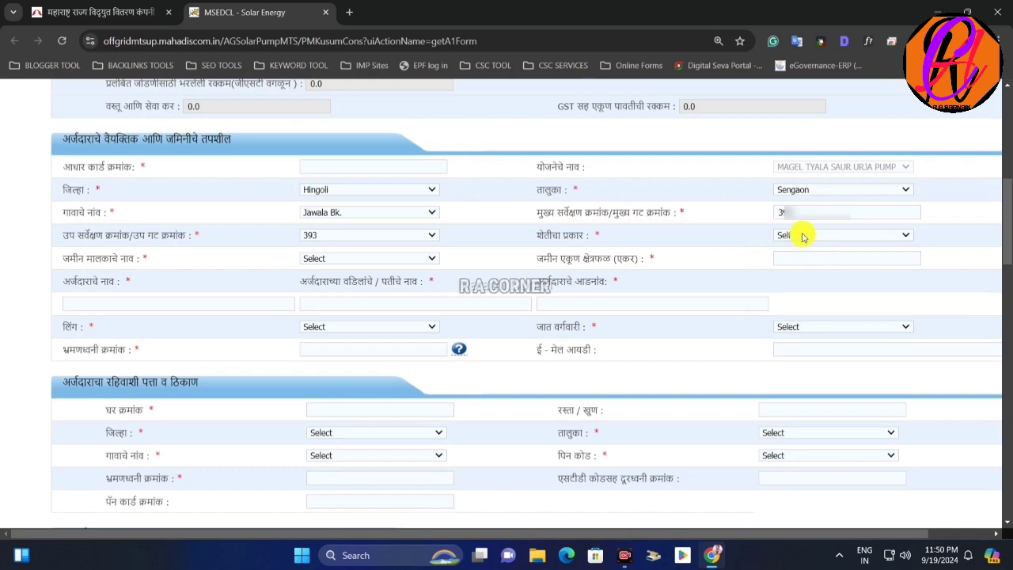
{"action": "left_click", "coordinate": [801, 235]}
{"action": "left_click", "coordinate": [800, 282]}
{"action": "left_click", "coordinate": [787, 234]}
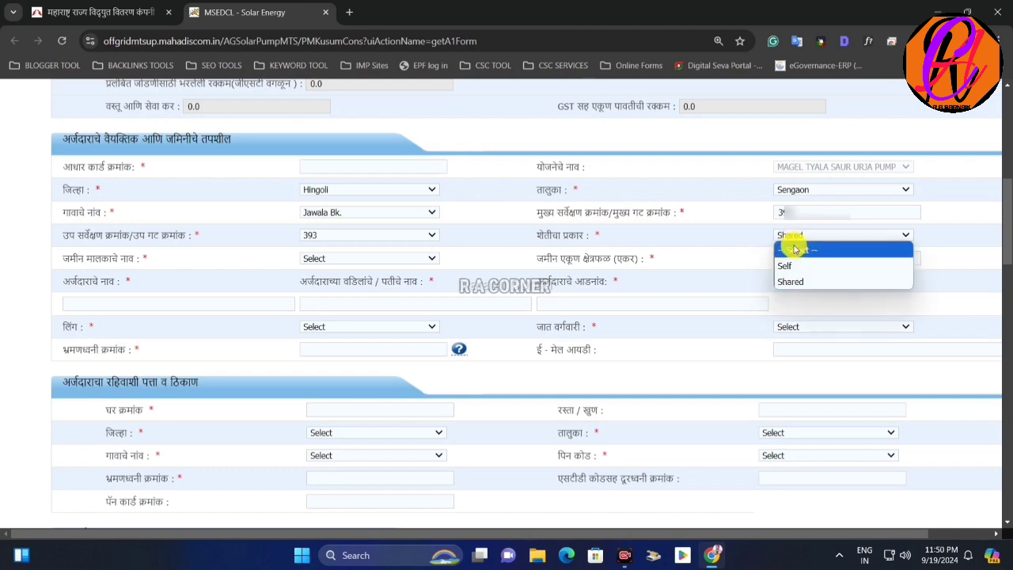
{"action": "left_click", "coordinate": [796, 268]}
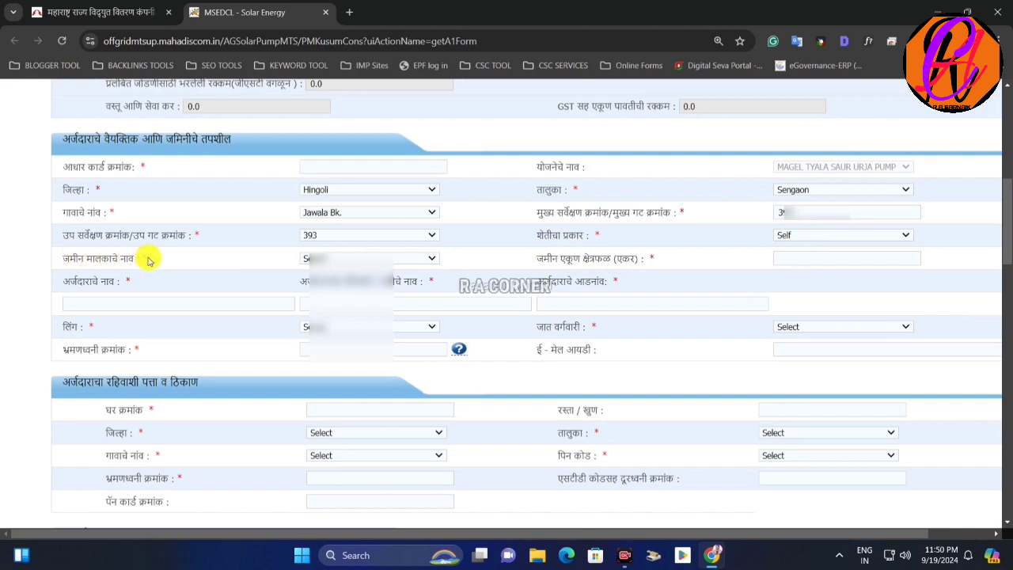
Choose the landowner's name from the listed owners and check the total land area in acres.
{"action": "left_click", "coordinate": [321, 258]}
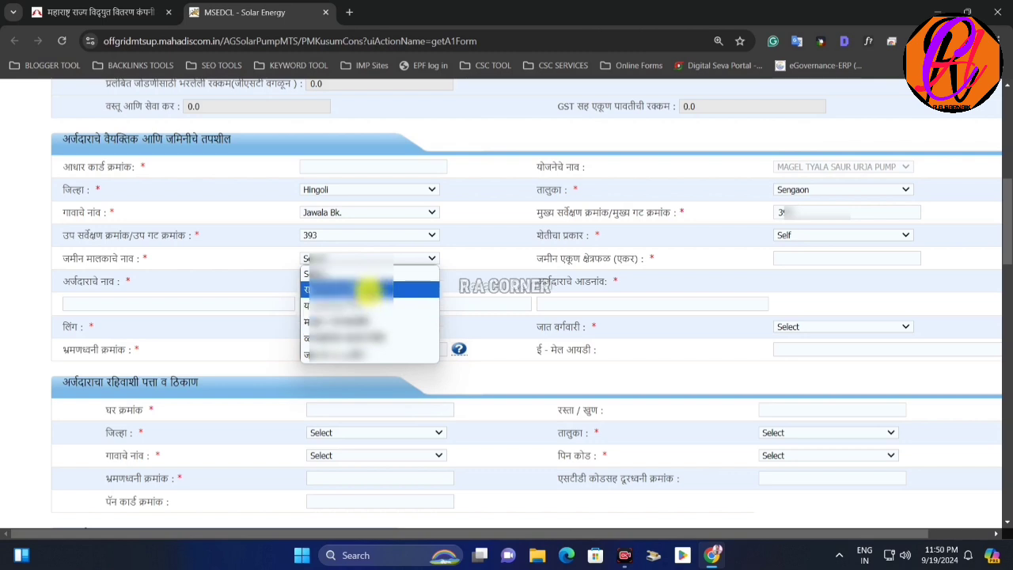
{"action": "left_click", "coordinate": [369, 290]}
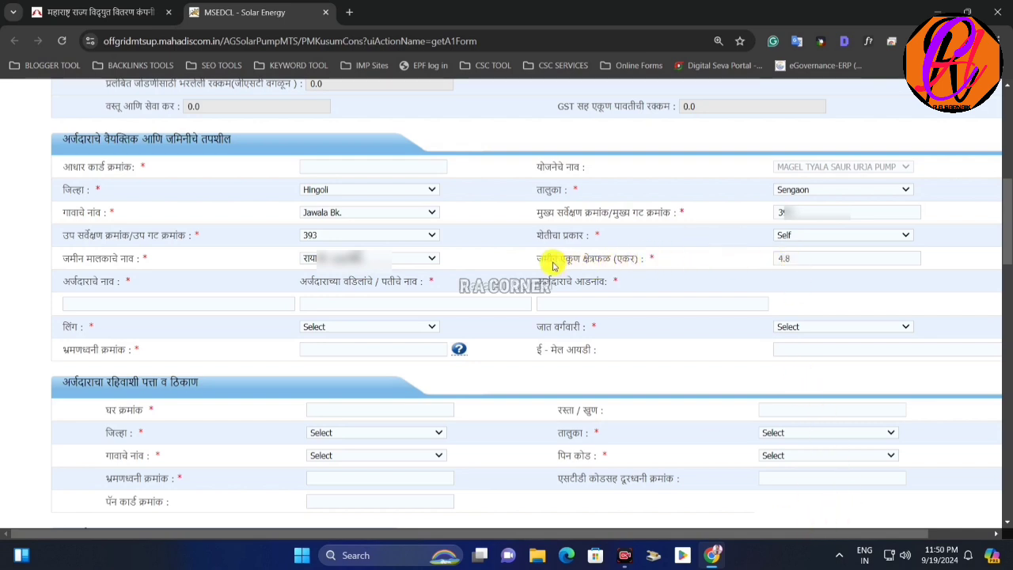
{"action": "left_click_drag", "start_coordinate": [545, 266], "coordinate": [642, 262]}
{"action": "left_click", "coordinate": [642, 262]}
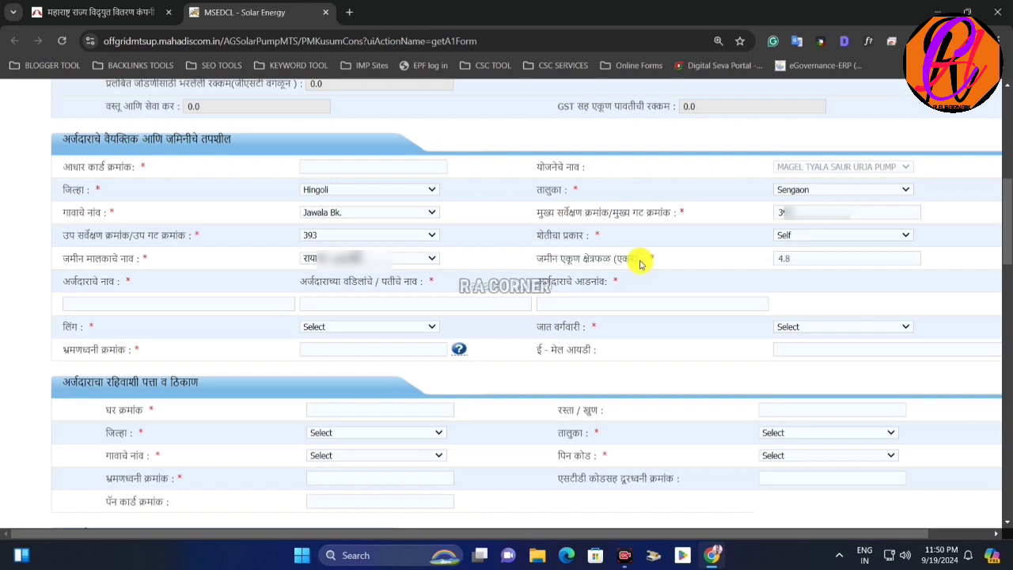
{"action": "left_click_drag", "start_coordinate": [537, 265], "coordinate": [649, 261]}
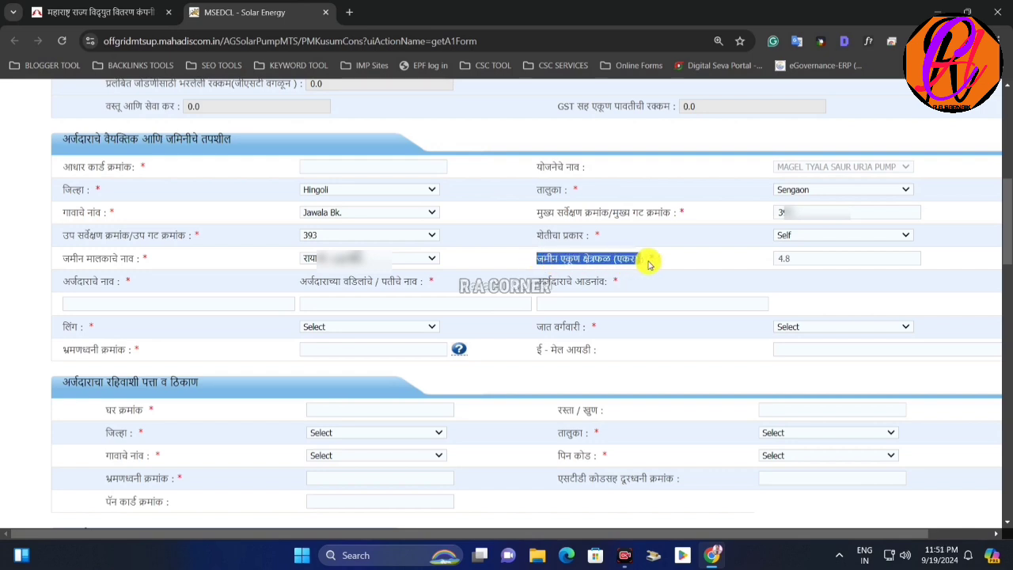
{"action": "left_click", "coordinate": [768, 262]}
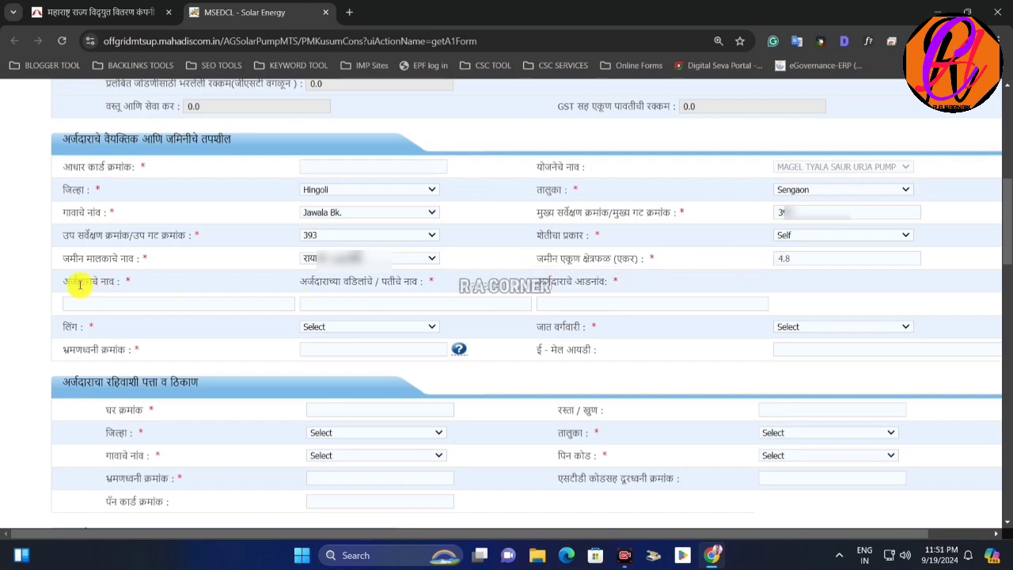
Go through the applicant's name, father's or husband's name and surname fields, leaving them blank.
{"action": "left_click_drag", "start_coordinate": [69, 285], "coordinate": [114, 282]}
{"action": "left_click", "coordinate": [136, 284]}
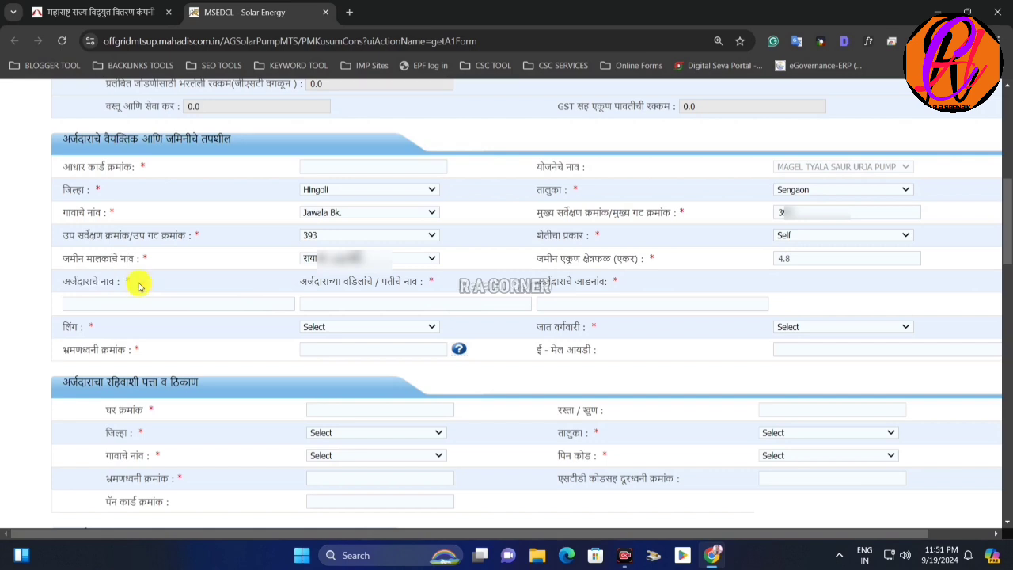
{"action": "left_click", "coordinate": [155, 304]}
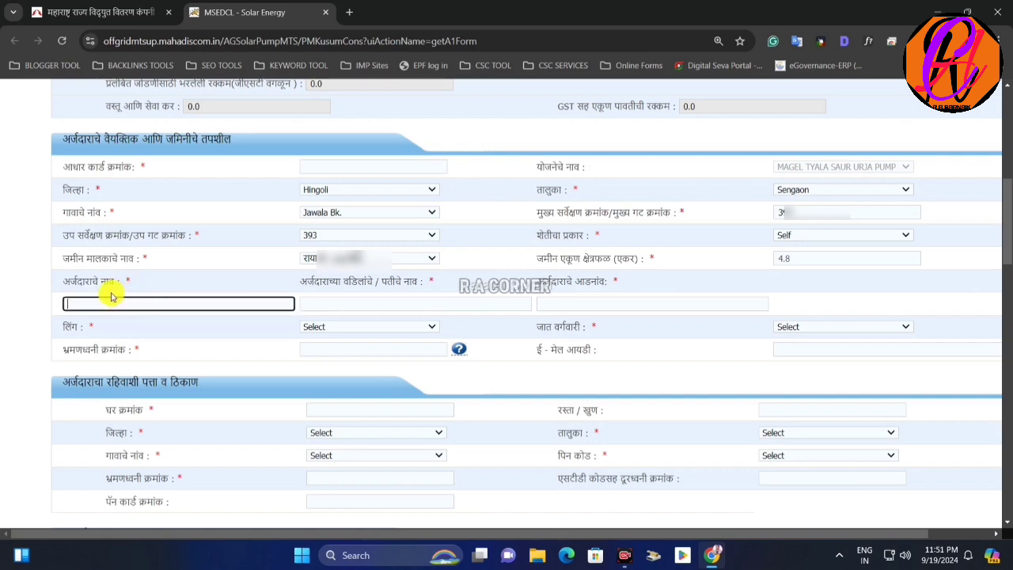
{"action": "left_click", "coordinate": [326, 300]}
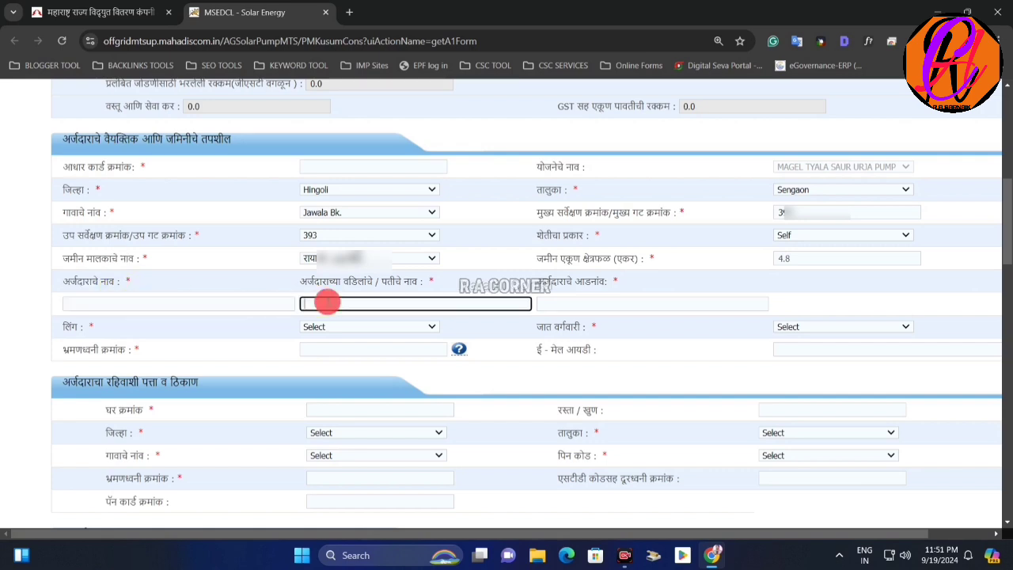
{"action": "left_click", "coordinate": [591, 304]}
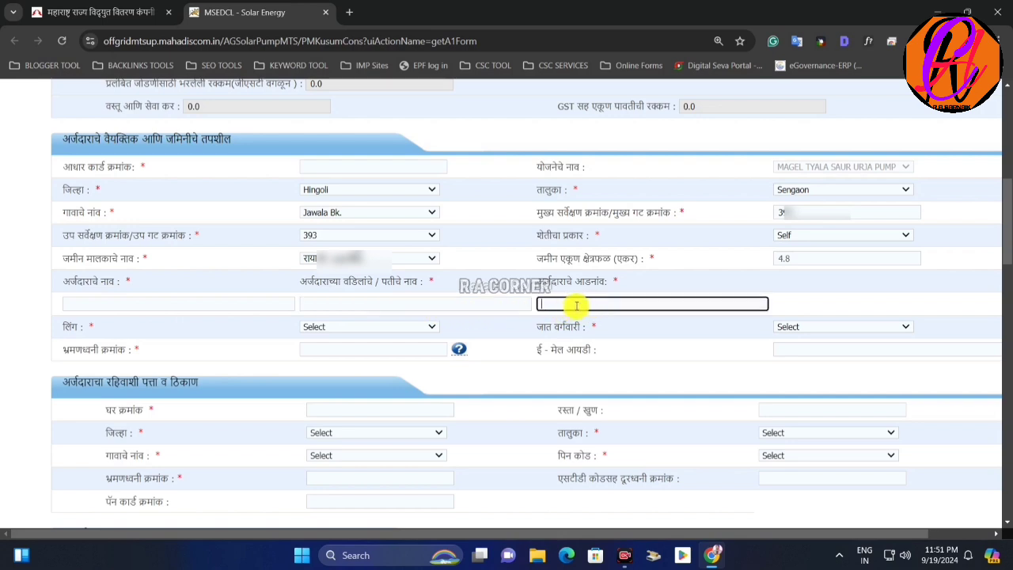
Set the applicant's gender to Male and the caste category to GENERAL.
{"action": "left_click", "coordinate": [326, 327]}
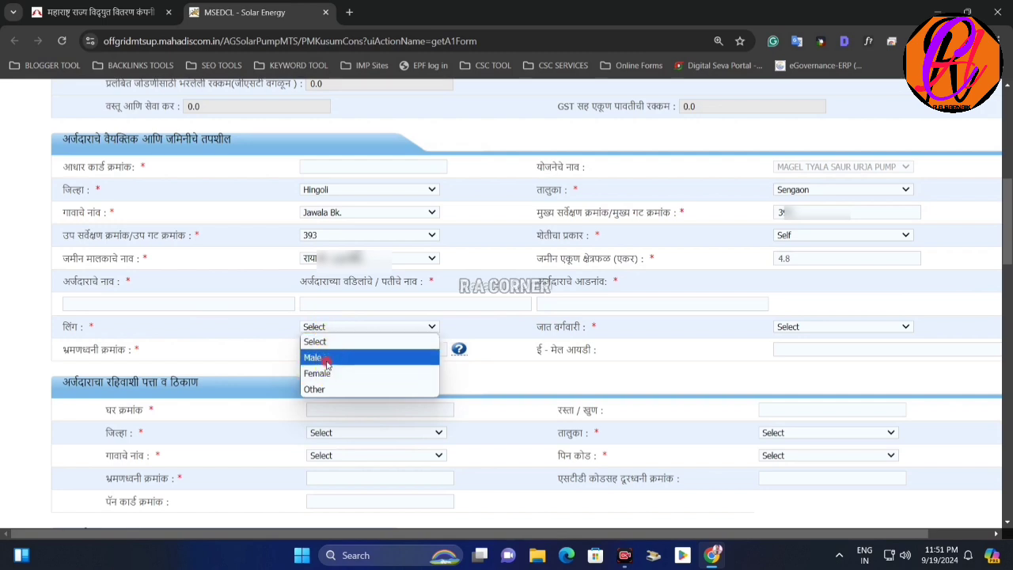
{"action": "left_click", "coordinate": [315, 357]}
{"action": "left_click", "coordinate": [786, 339]}
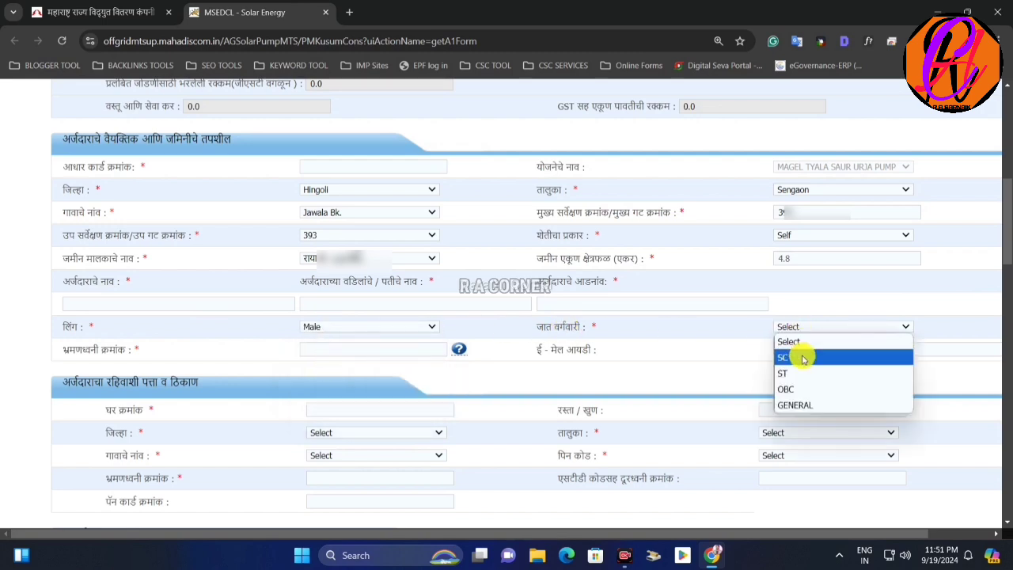
{"action": "left_click", "coordinate": [811, 405]}
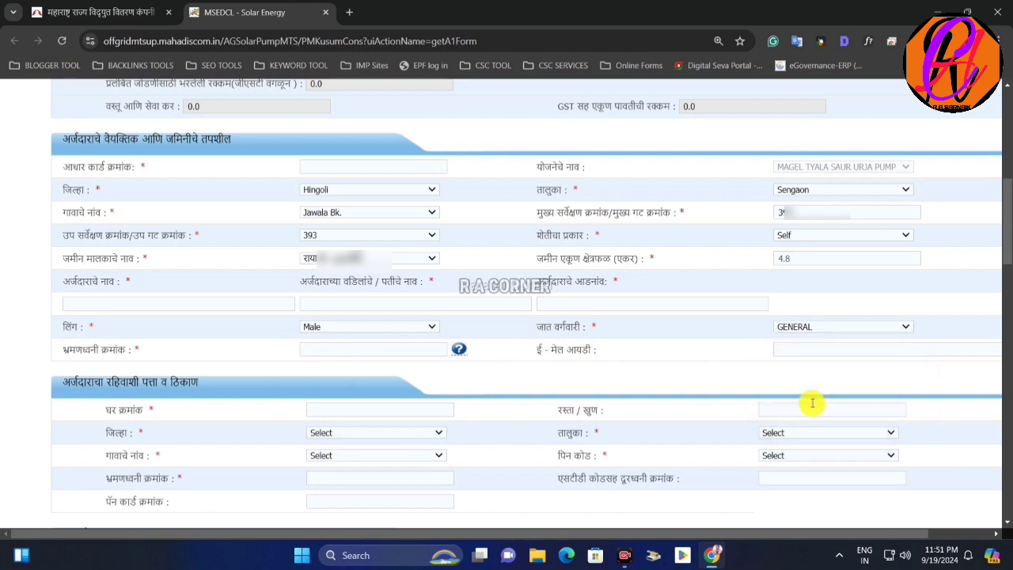
{"action": "left_click", "coordinate": [804, 332]}
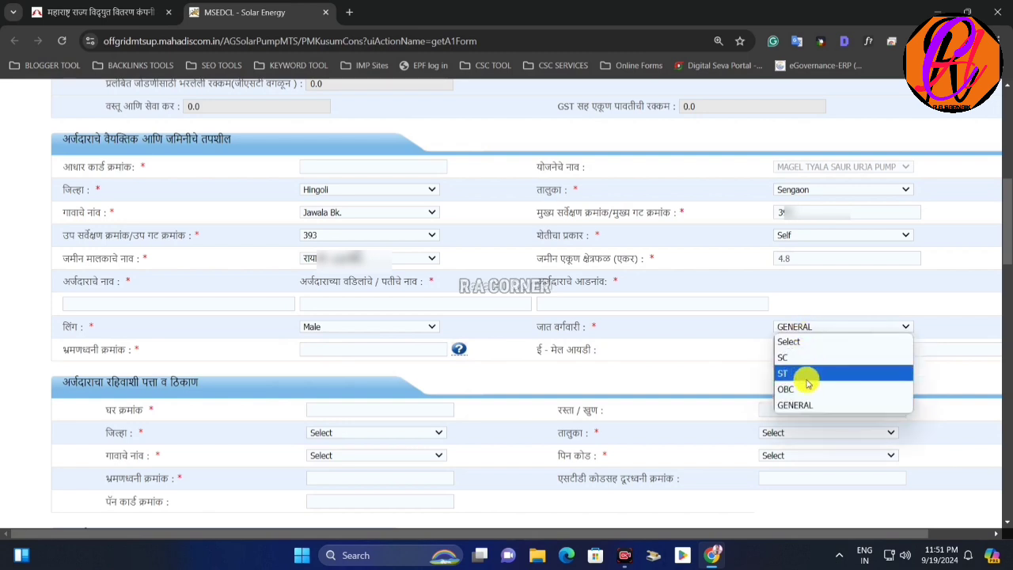
{"action": "left_click", "coordinate": [807, 403]}
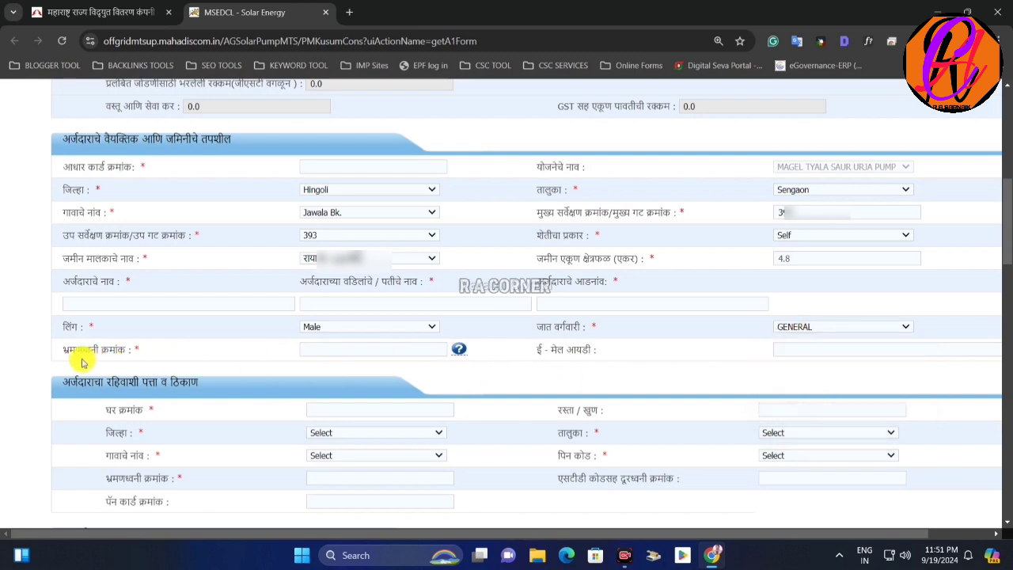
Activate the applicant's mobile number entry, leaving it blank, and check the help beside it.
{"action": "left_click", "coordinate": [336, 356]}
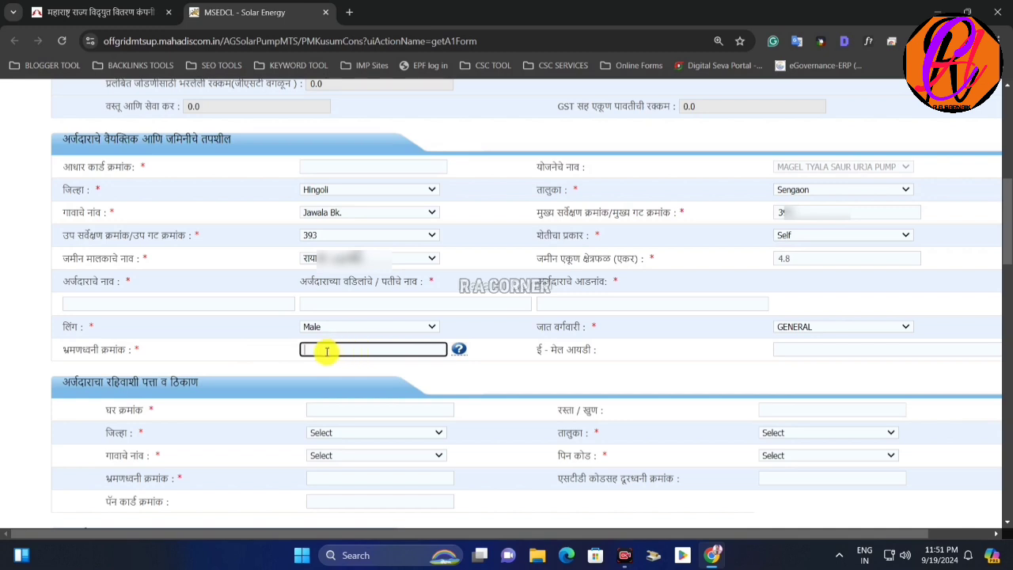
{"action": "mouse_move", "coordinate": [457, 351]}
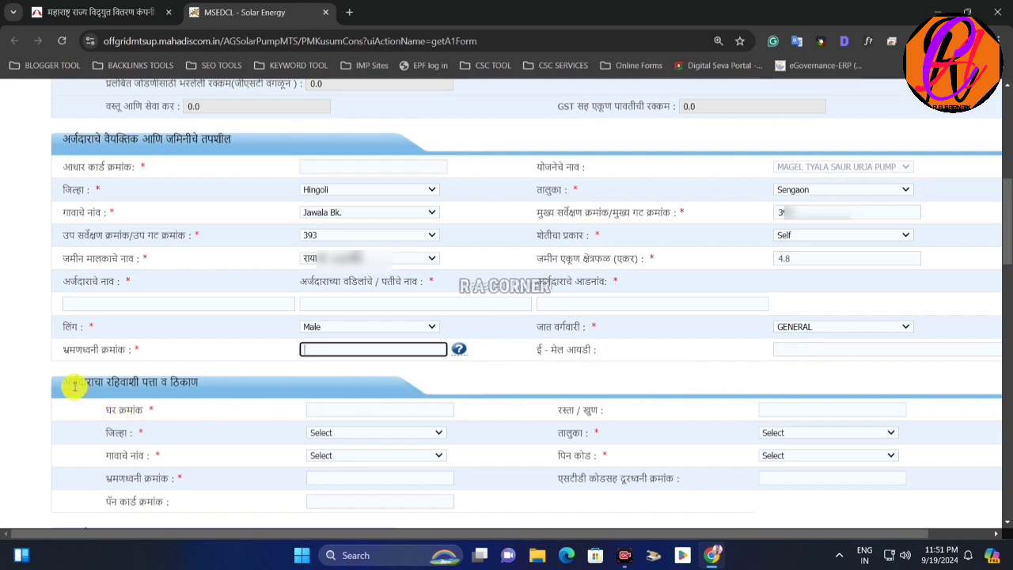
Go through the residential address section's house number and road/landmark fields, leaving both blank.
{"action": "left_click_drag", "start_coordinate": [70, 383], "coordinate": [199, 357]}
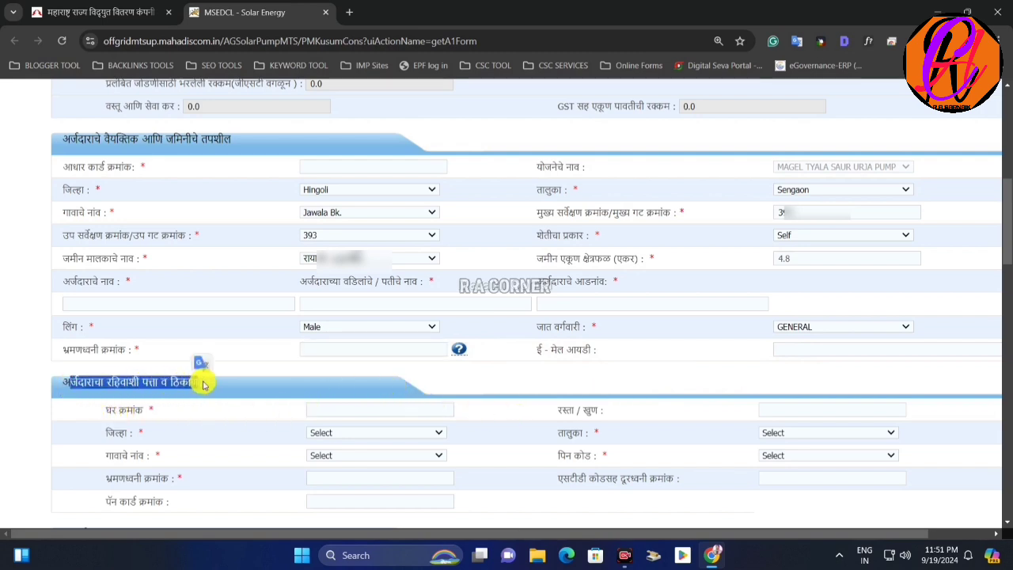
{"action": "left_click", "coordinate": [339, 417]}
{"action": "left_click", "coordinate": [340, 417]}
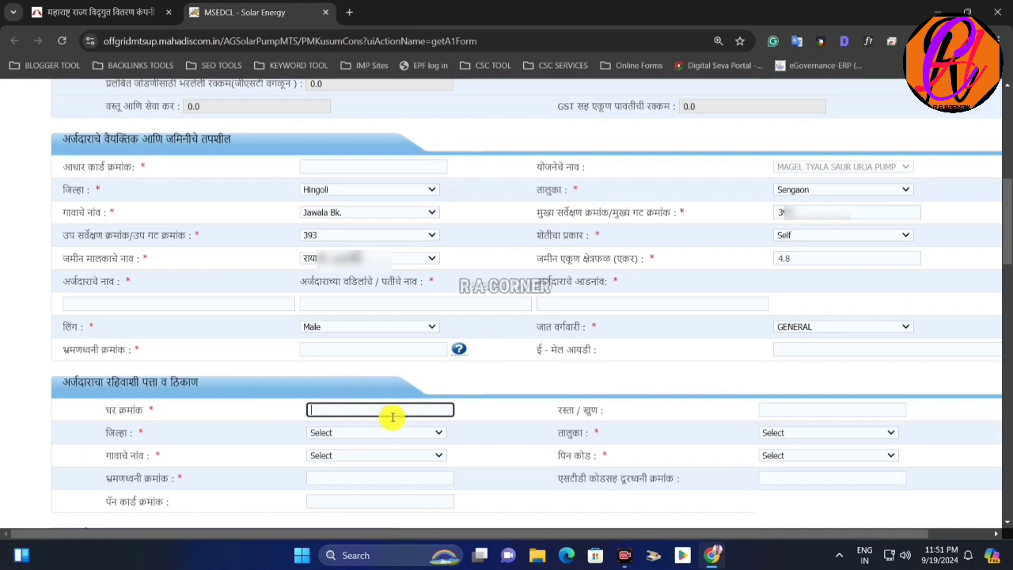
{"action": "left_click", "coordinate": [756, 408]}
{"action": "left_click", "coordinate": [763, 410]}
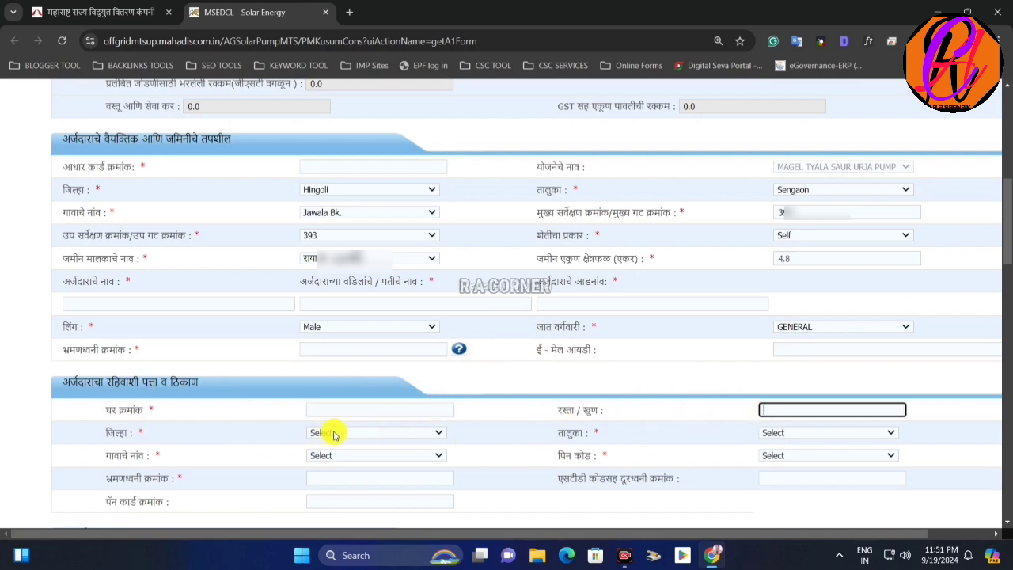
Set the residential address district to Hingoli and the taluka to Sengaon.
{"action": "left_click", "coordinate": [335, 433]}
{"action": "key", "text": "h"}
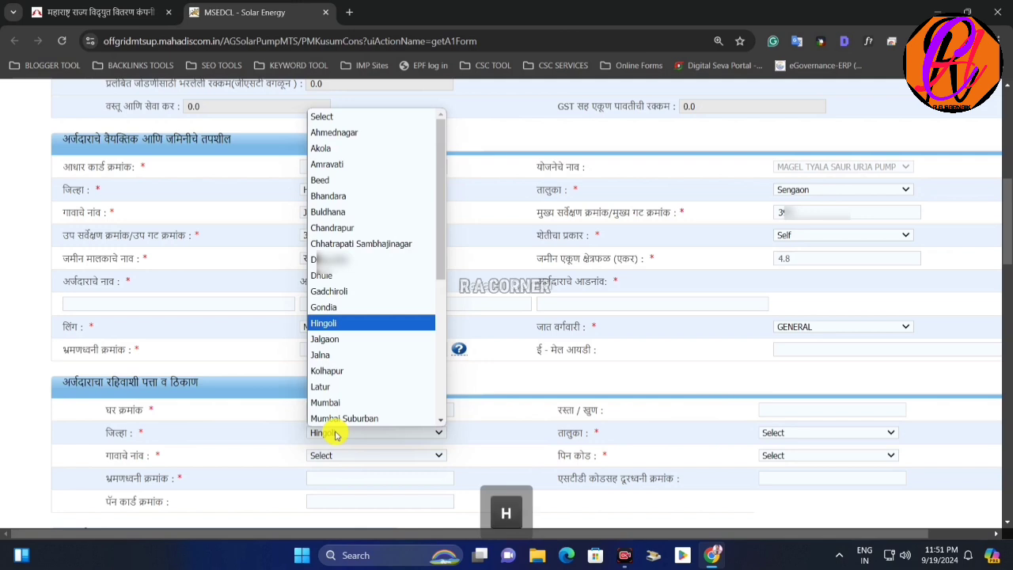
{"action": "key", "text": "Return"}
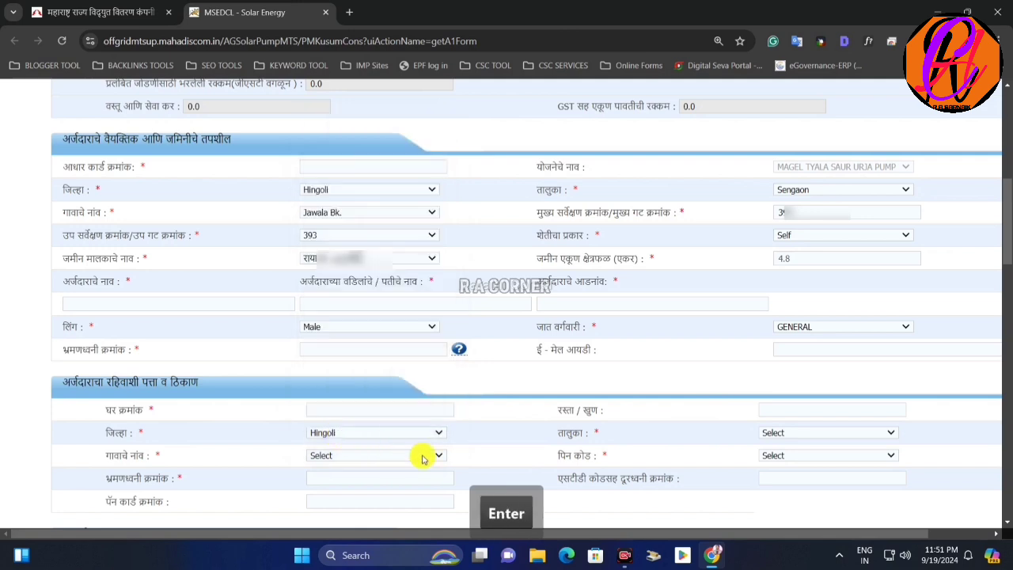
{"action": "left_click", "coordinate": [772, 437]}
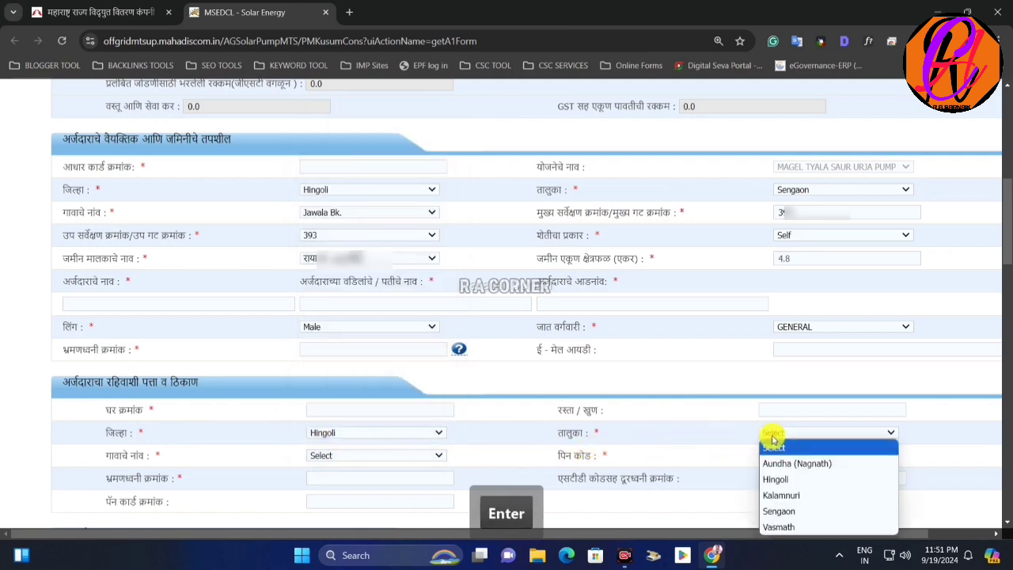
{"action": "left_click", "coordinate": [797, 512]}
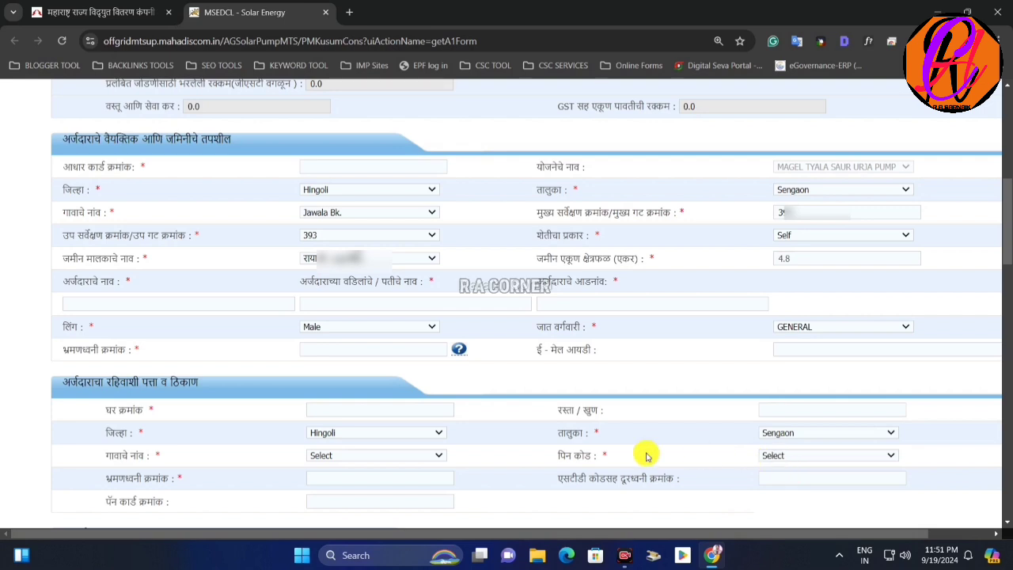
Set the residential address village to Jawala Bk. and check the PIN code choices, leaving the PIN code unselected.
{"action": "left_click", "coordinate": [336, 456]}
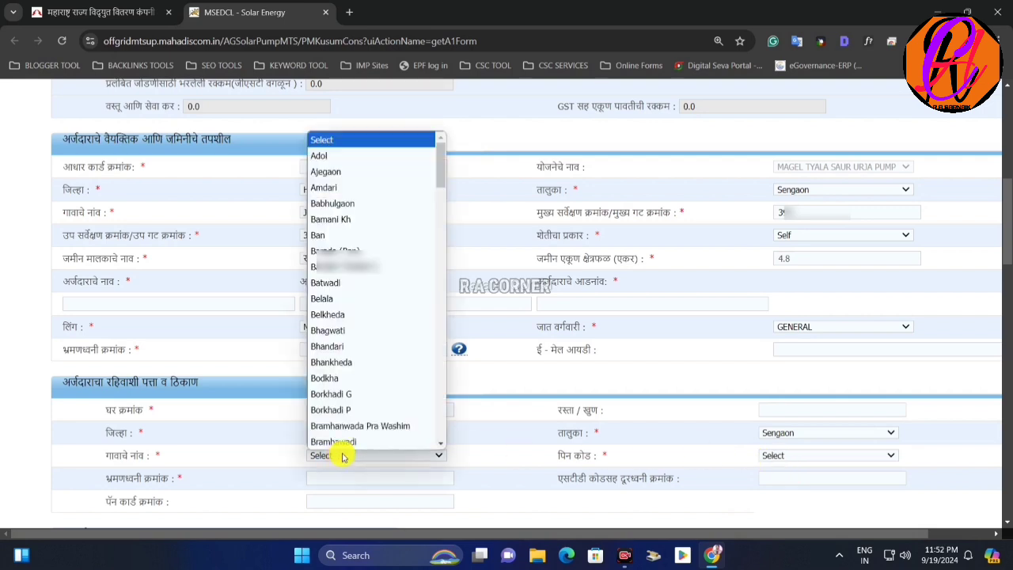
{"action": "key", "text": "j"}
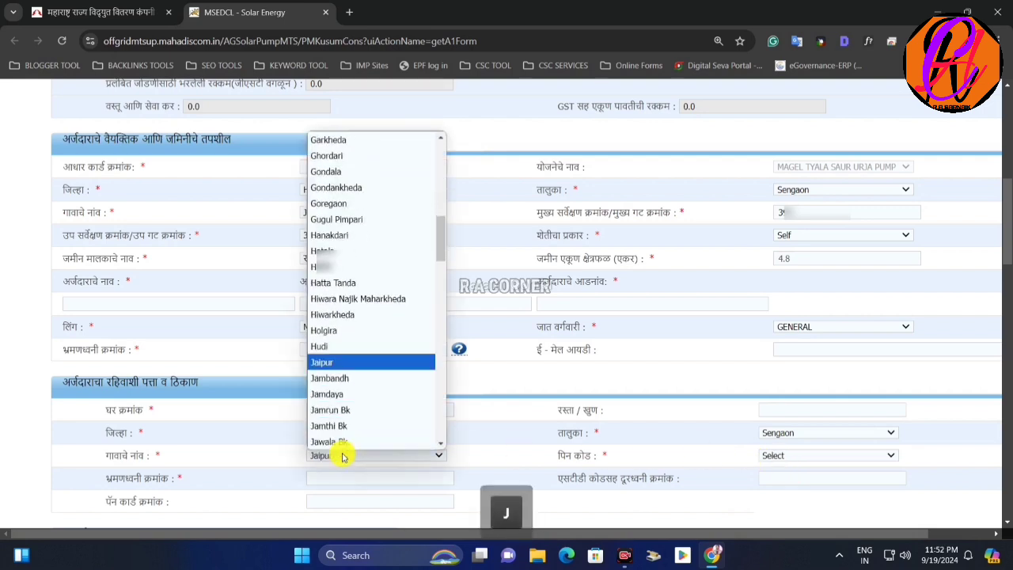
{"action": "left_click", "coordinate": [346, 427]}
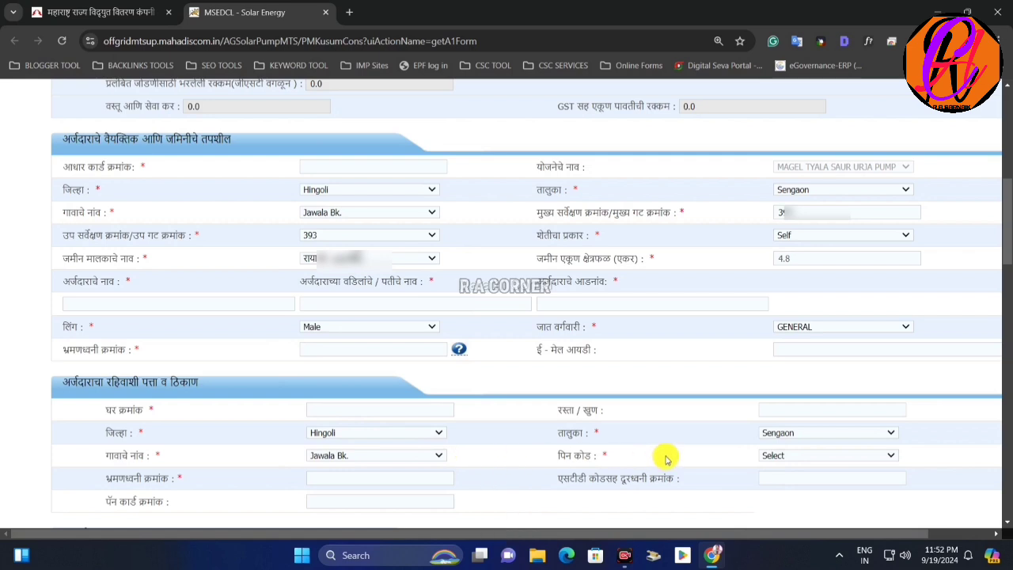
{"action": "left_click", "coordinate": [765, 457]}
{"action": "left_click", "coordinate": [737, 457]}
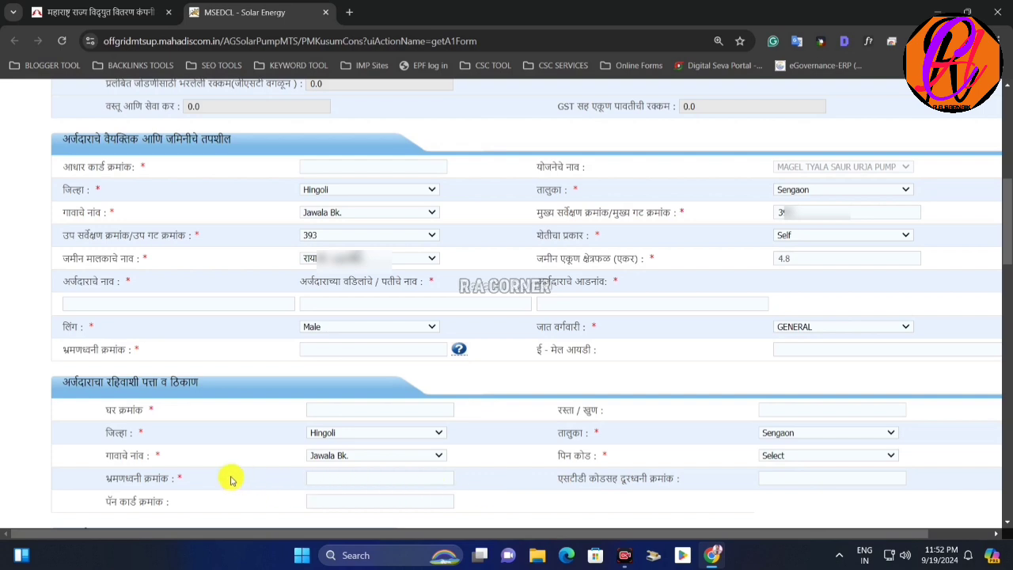
Go through the residential address section's mobile number and PAN card number fields, leaving them blank.
{"action": "triple_click", "coordinate": [164, 478]}
{"action": "left_click", "coordinate": [366, 477]}
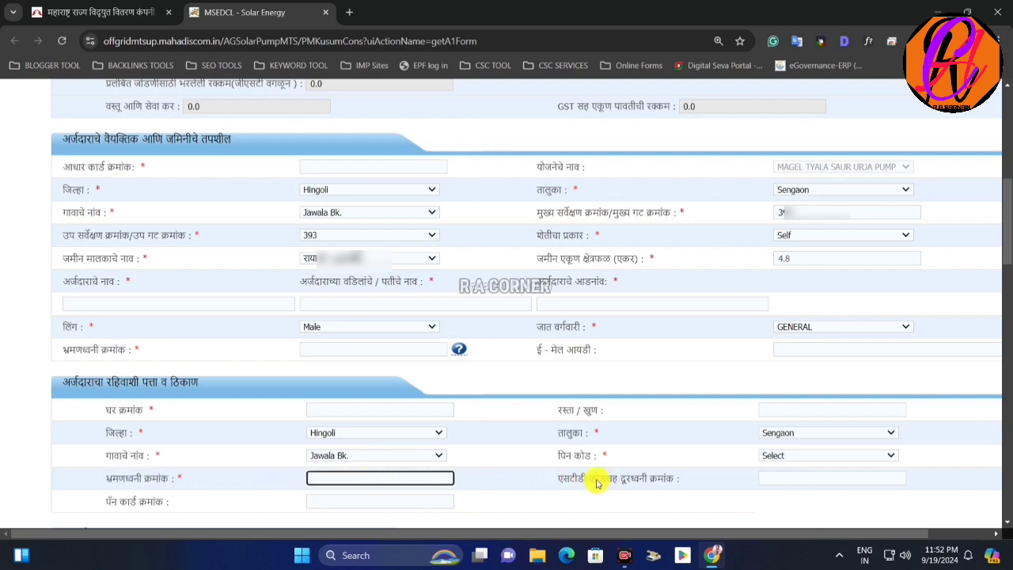
{"action": "double_click", "coordinate": [114, 502]}
{"action": "left_click", "coordinate": [308, 503]}
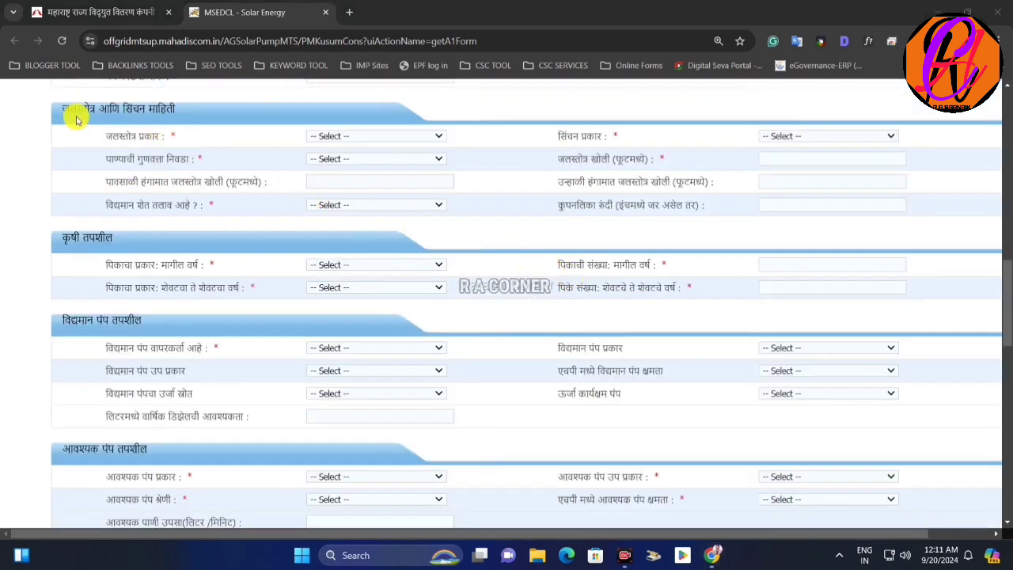
Try Well and Farm Pond as the water source type, and settle on Bore Well.
{"action": "left_click_drag", "start_coordinate": [64, 111], "coordinate": [187, 114]}
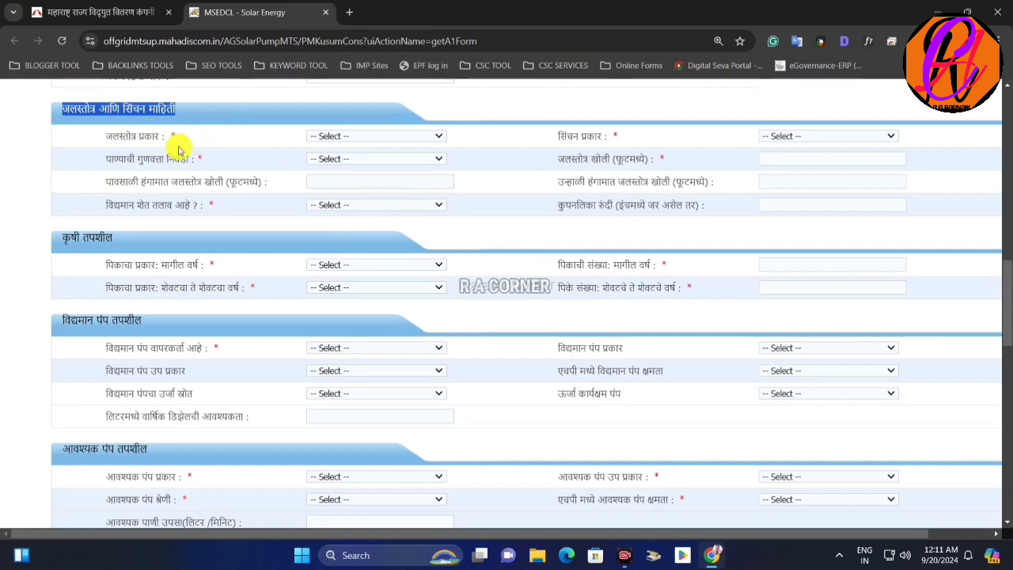
{"action": "left_click_drag", "start_coordinate": [112, 136], "coordinate": [210, 139]}
{"action": "left_click", "coordinate": [328, 136]}
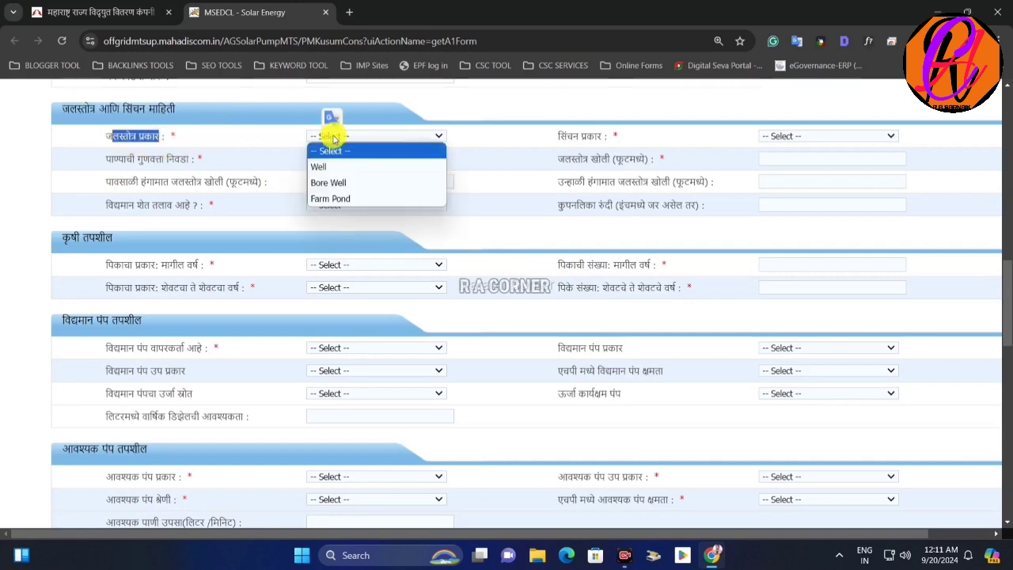
{"action": "left_click", "coordinate": [337, 168]}
{"action": "left_click", "coordinate": [337, 137]}
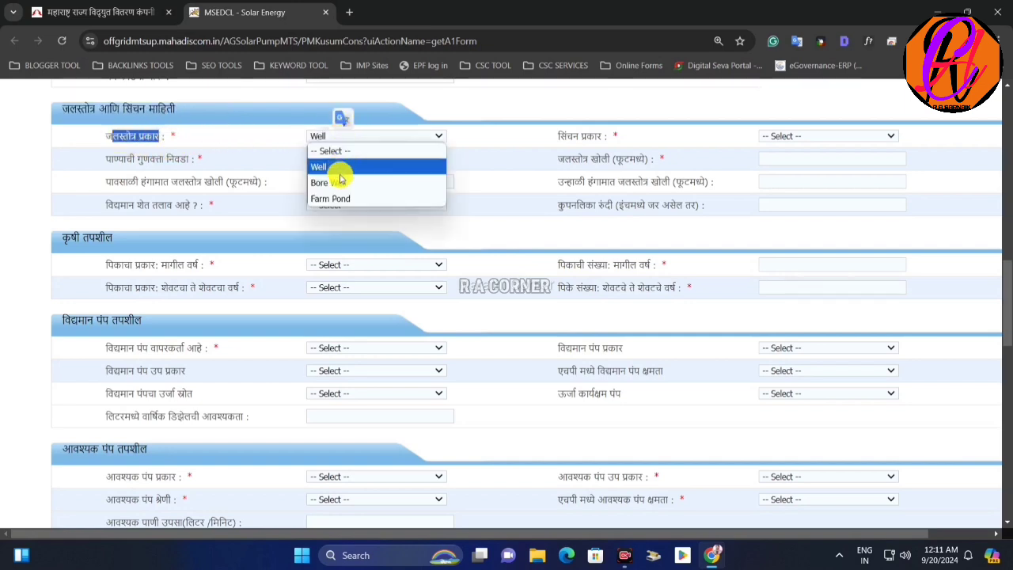
{"action": "left_click", "coordinate": [336, 182]}
{"action": "left_click", "coordinate": [339, 138]}
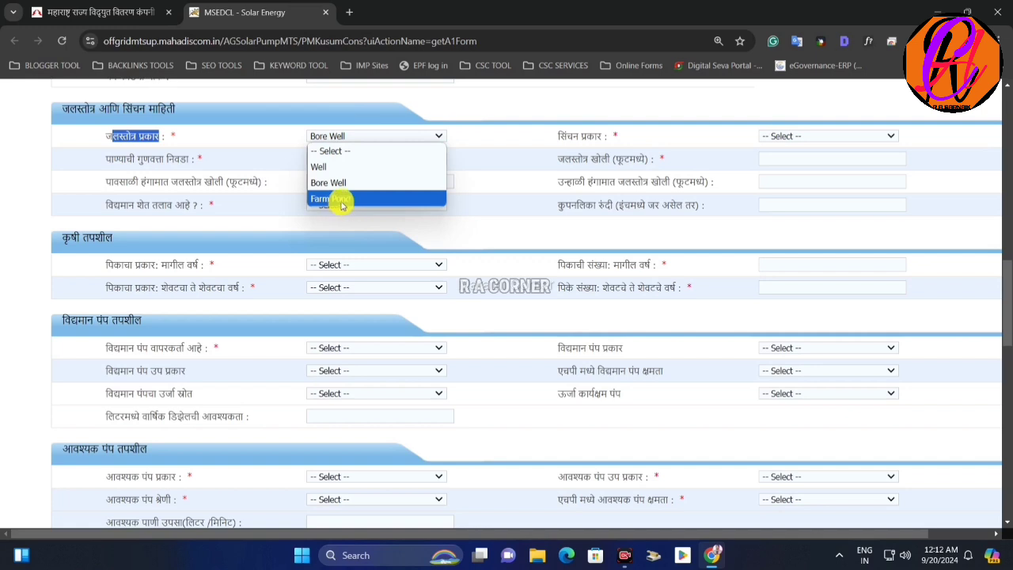
{"action": "left_click", "coordinate": [343, 199]}
{"action": "left_click", "coordinate": [368, 136]}
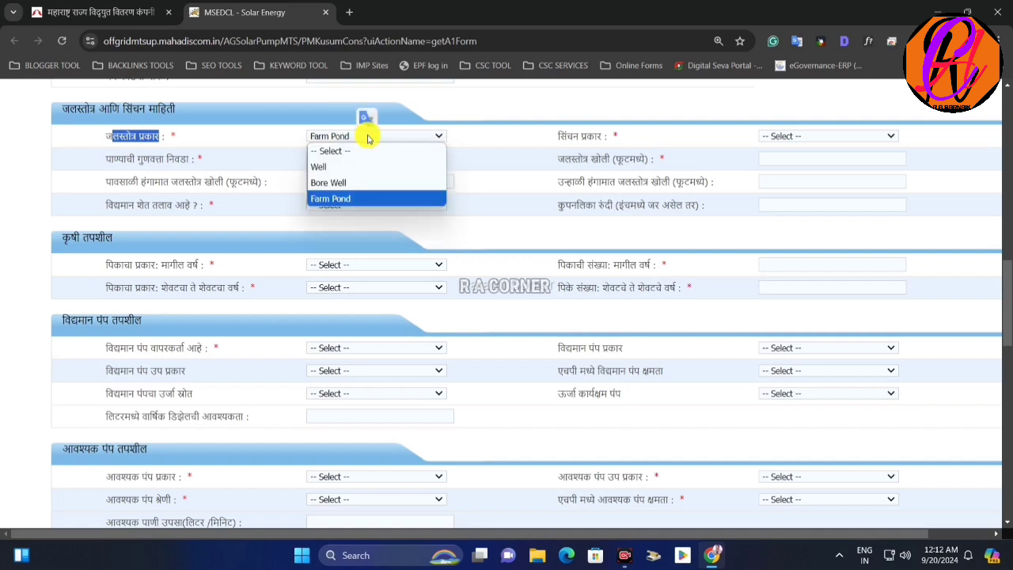
{"action": "left_click", "coordinate": [342, 182]}
Set the irrigation type to Pipe in the water source and irrigation information.
{"action": "left_click", "coordinate": [583, 138]}
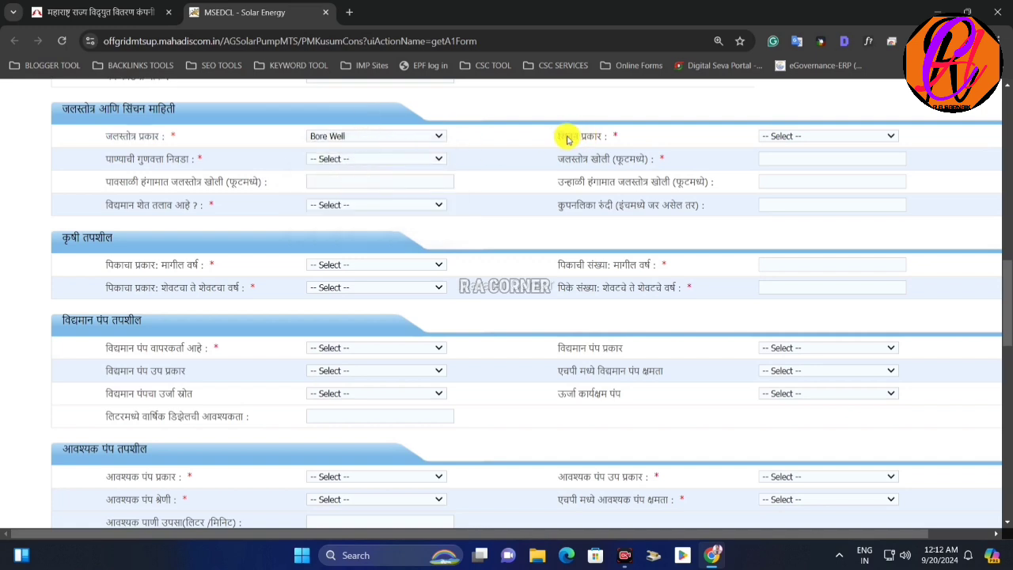
{"action": "left_click_drag", "start_coordinate": [565, 137], "coordinate": [608, 140]}
{"action": "left_click", "coordinate": [606, 136]}
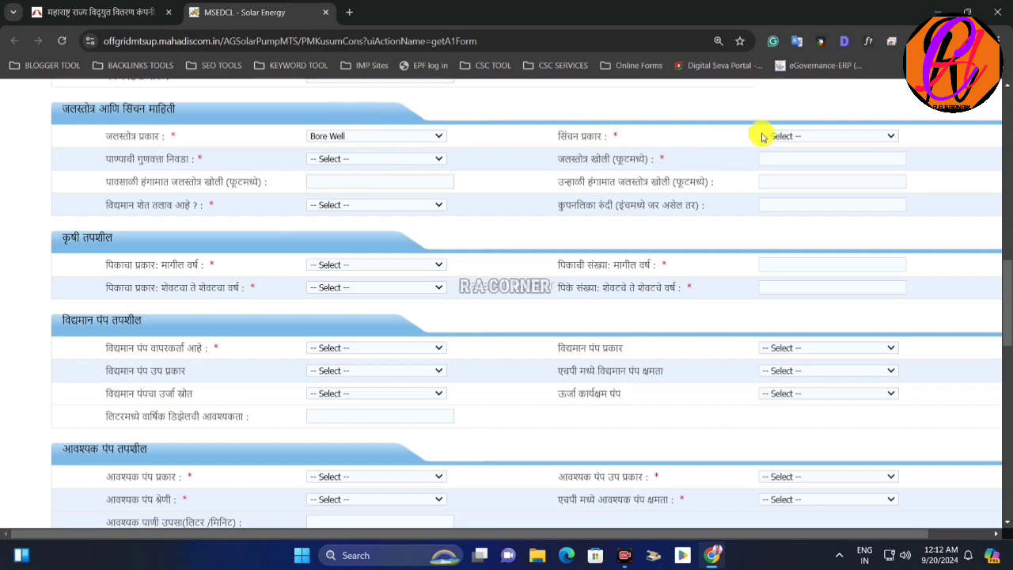
{"action": "left_click", "coordinate": [774, 136]}
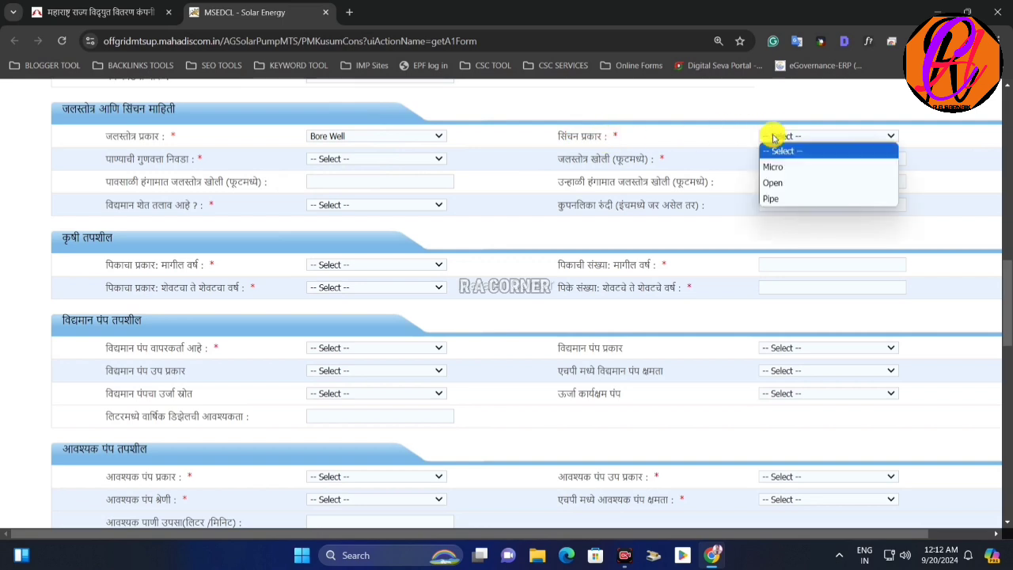
{"action": "left_click", "coordinate": [768, 199]}
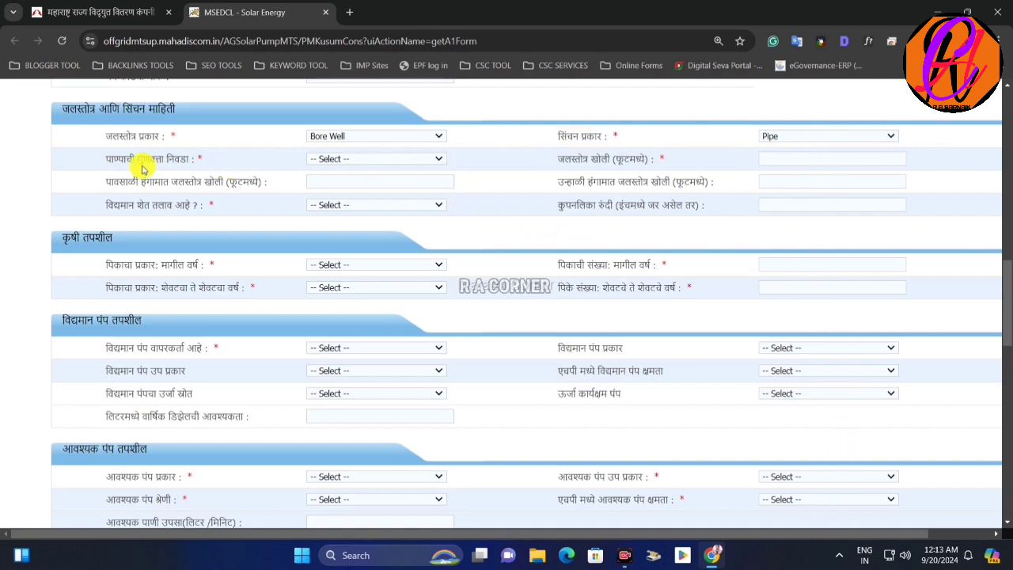
Set the water quality to Soft and the water source depth to 200 feet.
{"action": "left_click", "coordinate": [336, 159]}
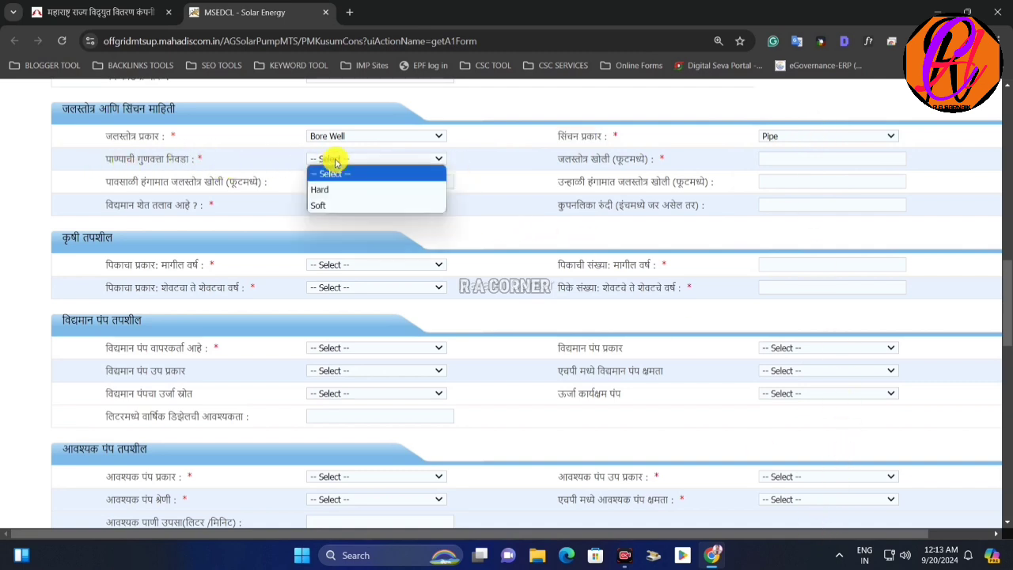
{"action": "left_click", "coordinate": [354, 206]}
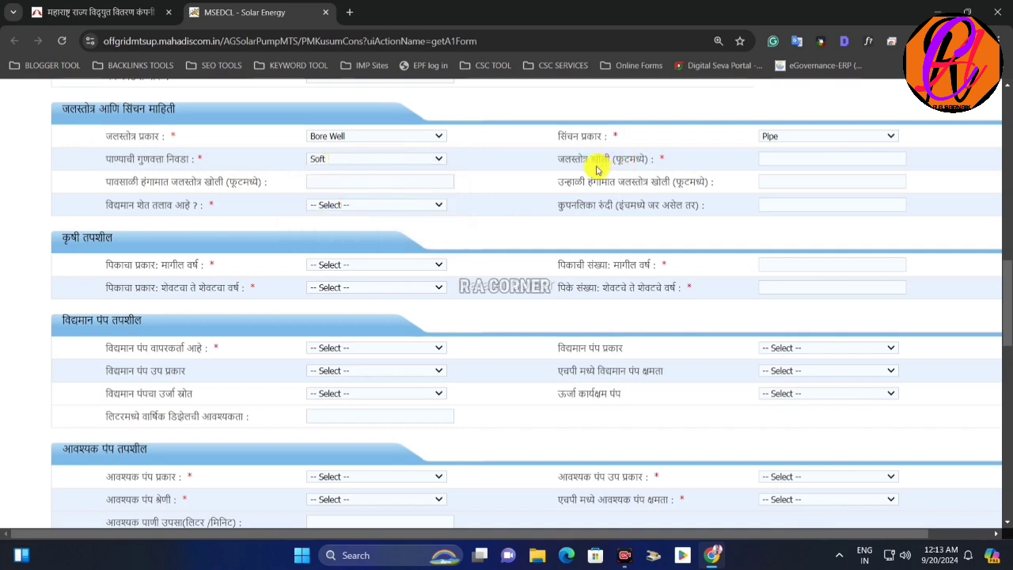
{"action": "left_click", "coordinate": [763, 161]}
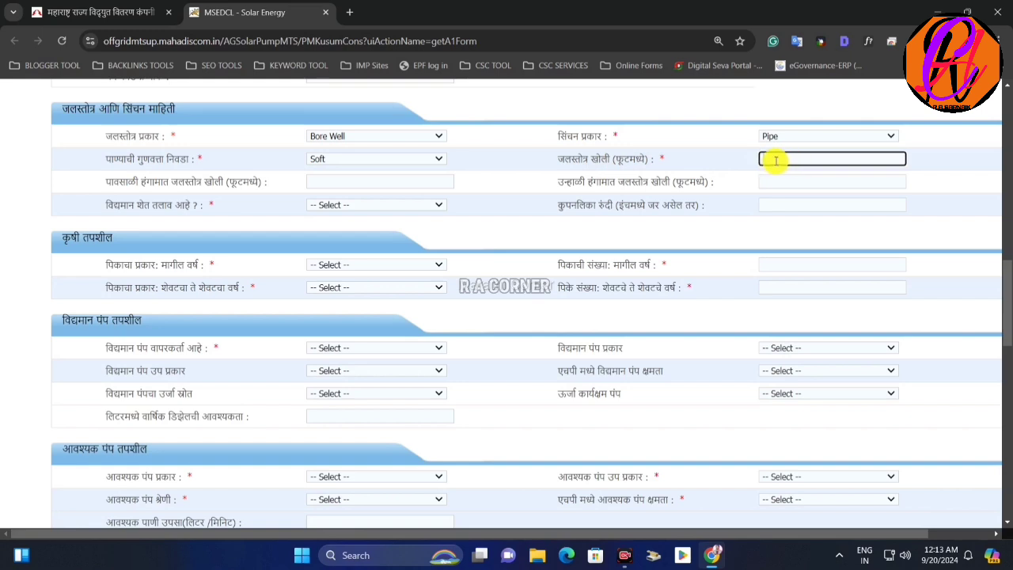
{"action": "type", "text": "200"}
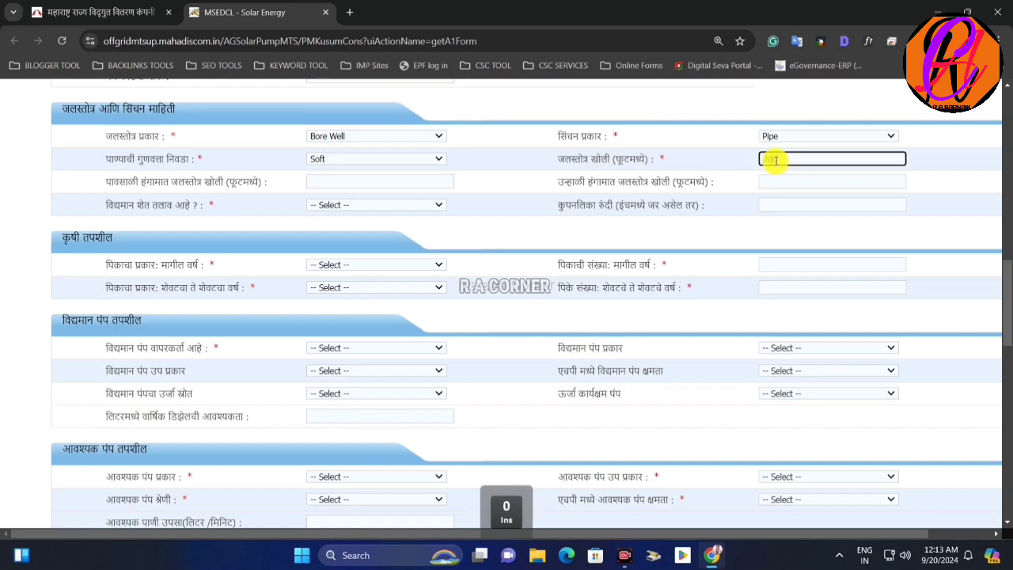
{"action": "left_click", "coordinate": [742, 162]}
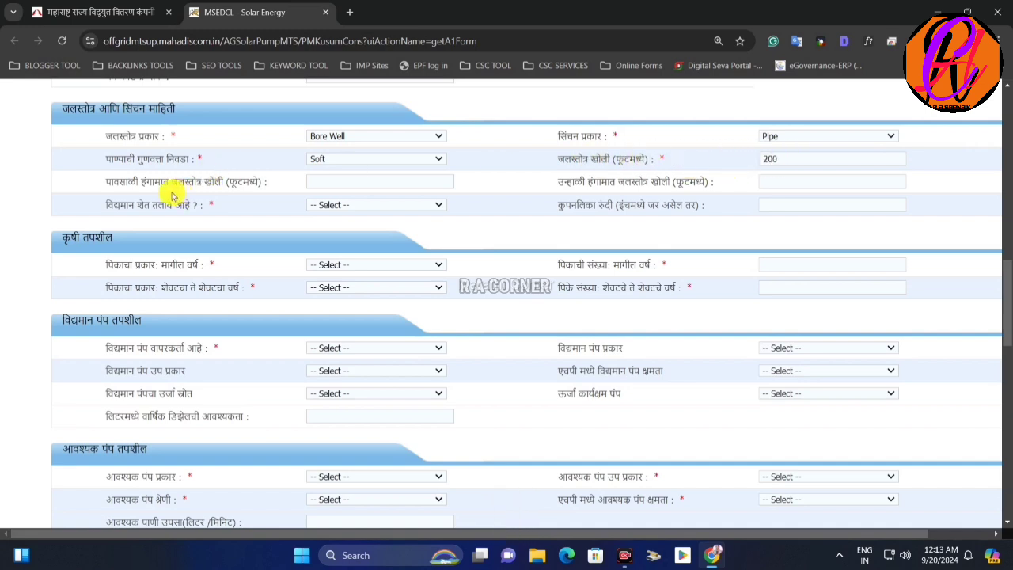
Go through the rainy-season and summer-season water source depth fields, leaving both blank.
{"action": "left_click", "coordinate": [131, 189]}
{"action": "left_click_drag", "start_coordinate": [130, 188], "coordinate": [194, 188]}
{"action": "left_click", "coordinate": [335, 183]}
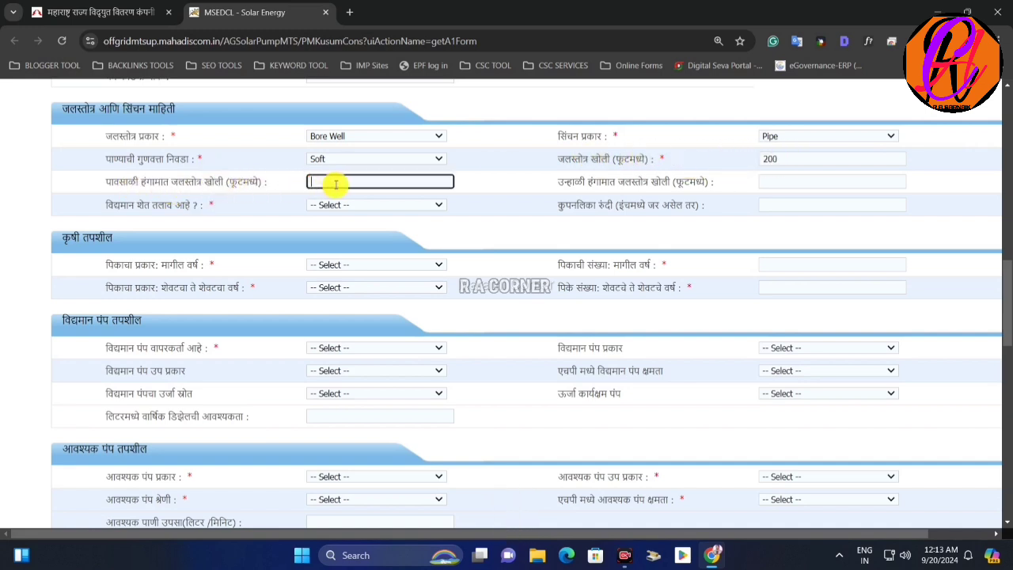
{"action": "left_click_drag", "start_coordinate": [592, 181], "coordinate": [715, 181]}
{"action": "left_click", "coordinate": [764, 184]}
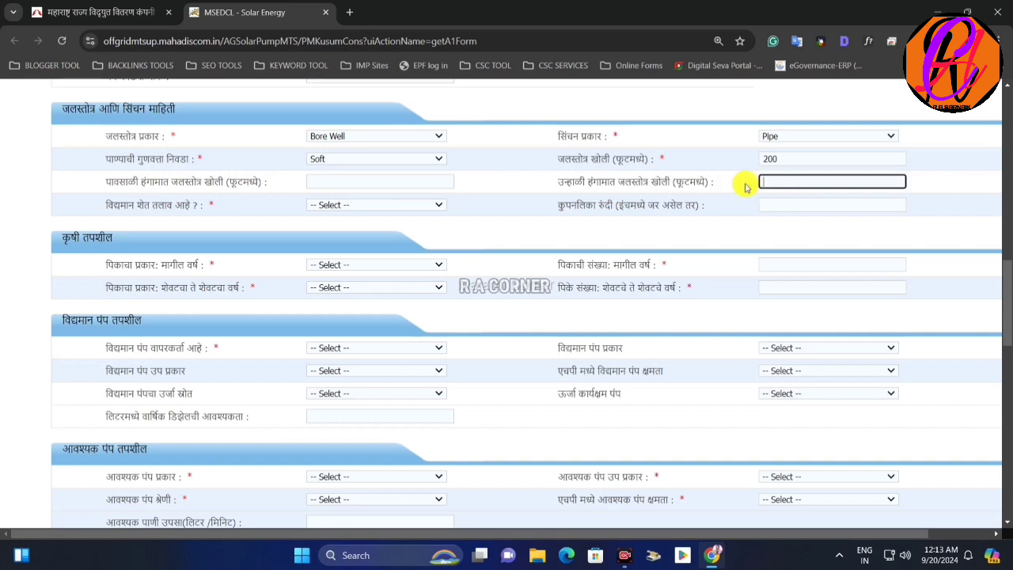
{"action": "left_click", "coordinate": [678, 183]}
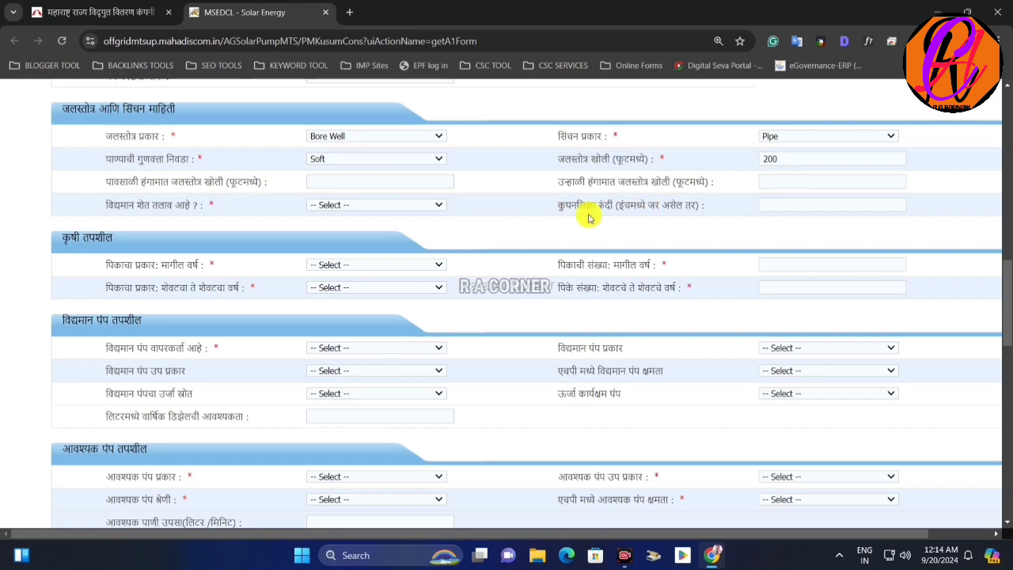
Set the existing farm pond answer to No and review the borewell width field, leaving it blank.
{"action": "left_click", "coordinate": [366, 207]}
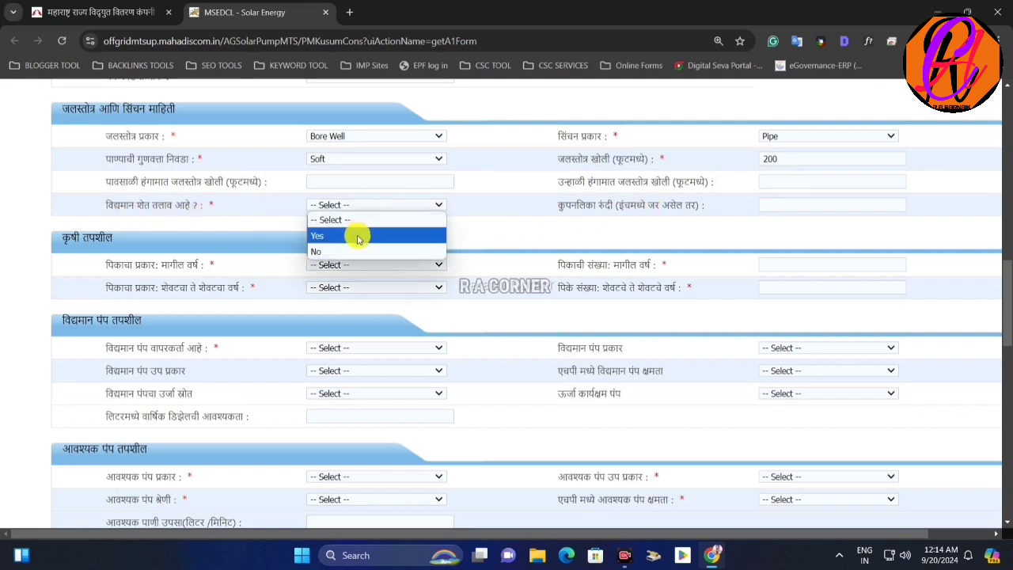
{"action": "left_click", "coordinate": [358, 239]}
{"action": "left_click", "coordinate": [350, 205]}
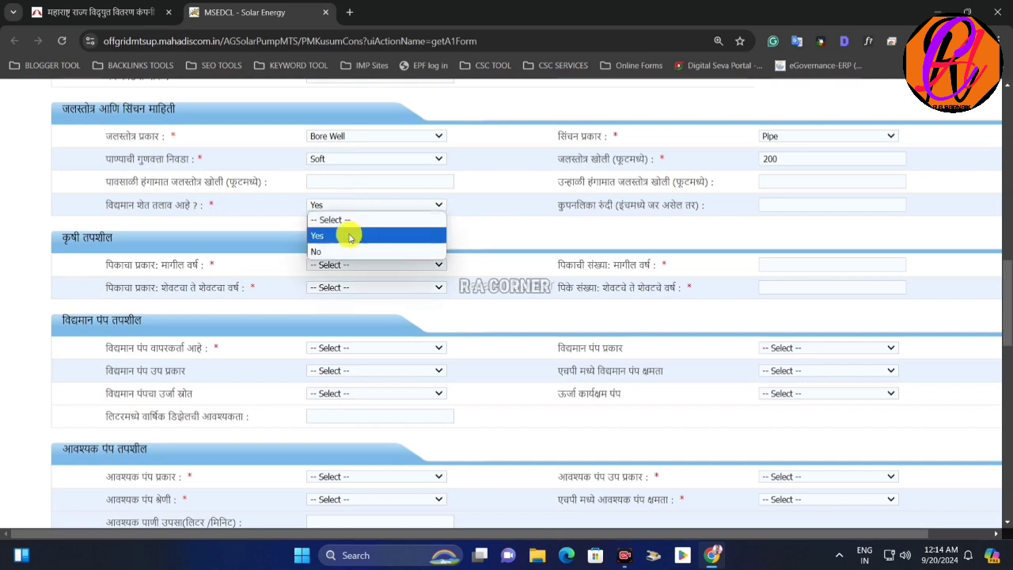
{"action": "left_click", "coordinate": [349, 251]}
{"action": "left_click_drag", "start_coordinate": [564, 210], "coordinate": [633, 210]}
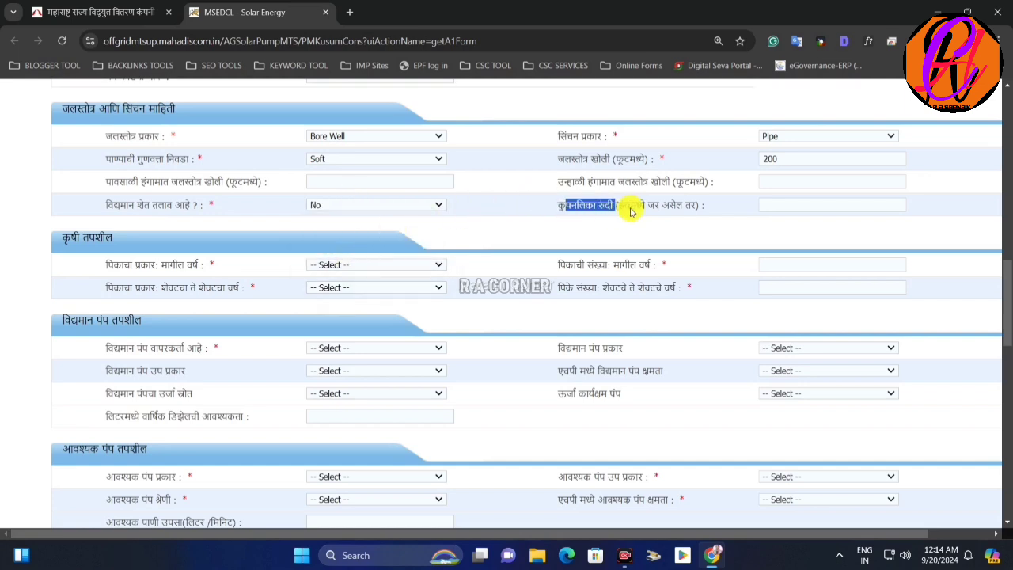
{"action": "left_click", "coordinate": [713, 211]}
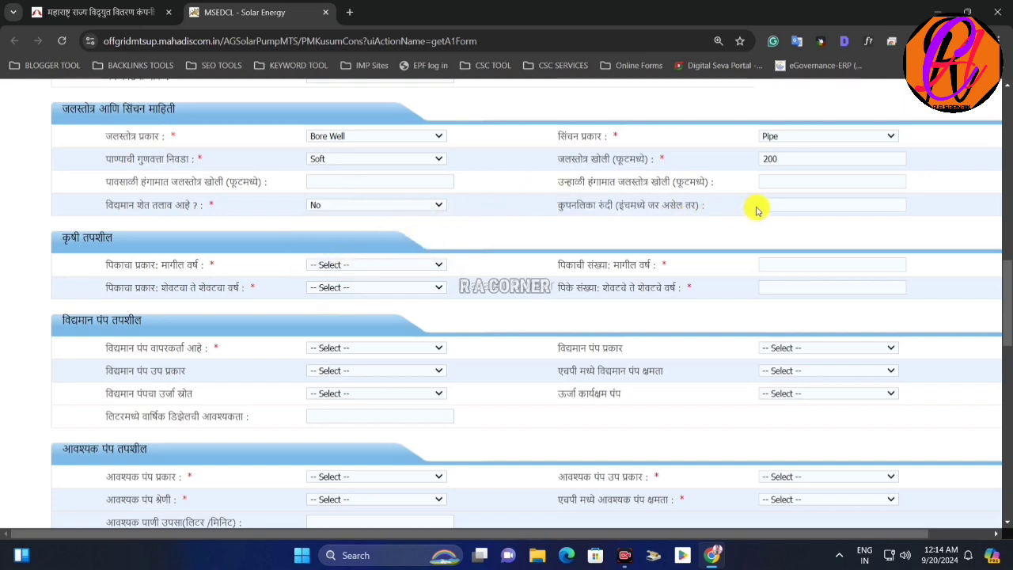
{"action": "scroll", "coordinate": [570, 230], "scroll_direction": "down", "scroll_amount": 2}
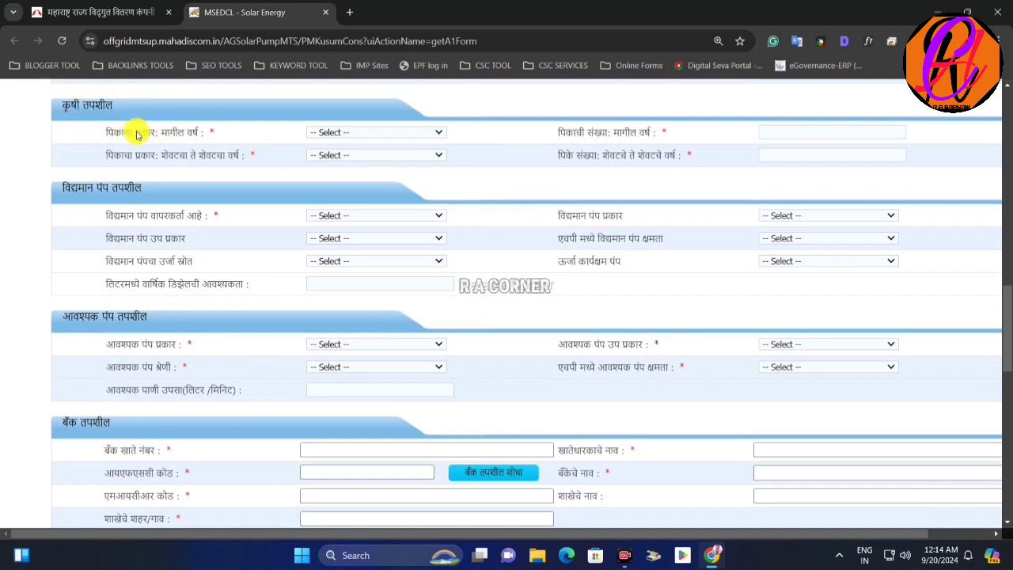
Set the previous year's crop type to Kharif and its number of crops to 3 in the agriculture details.
{"action": "left_click", "coordinate": [358, 134]}
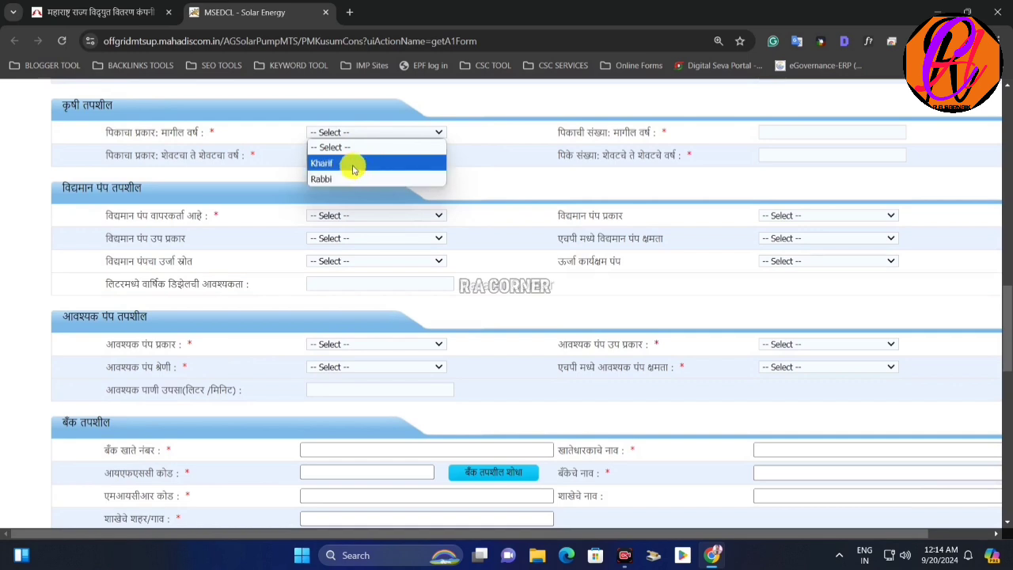
{"action": "left_click", "coordinate": [349, 165]}
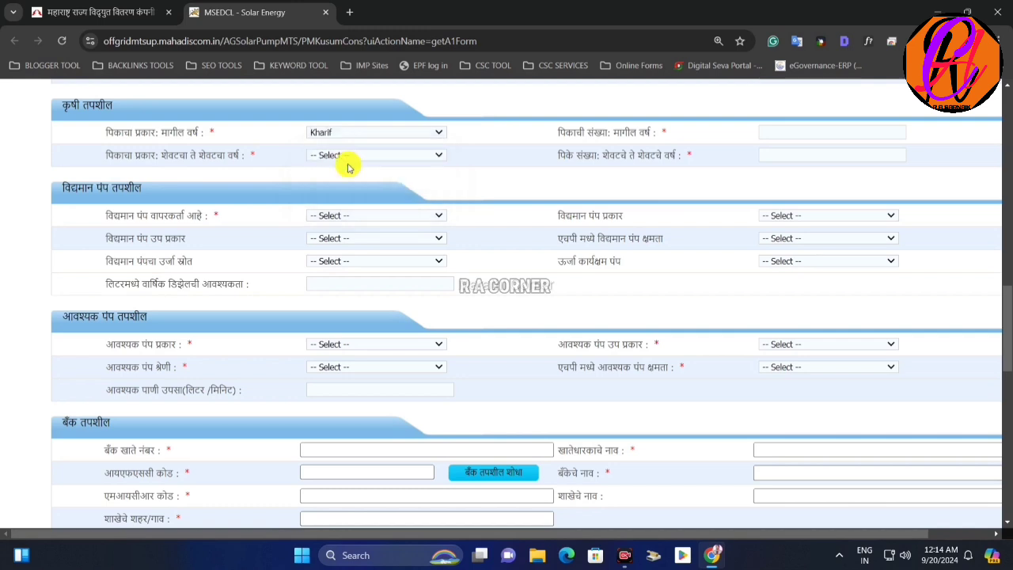
{"action": "left_click_drag", "start_coordinate": [559, 132], "coordinate": [604, 137]}
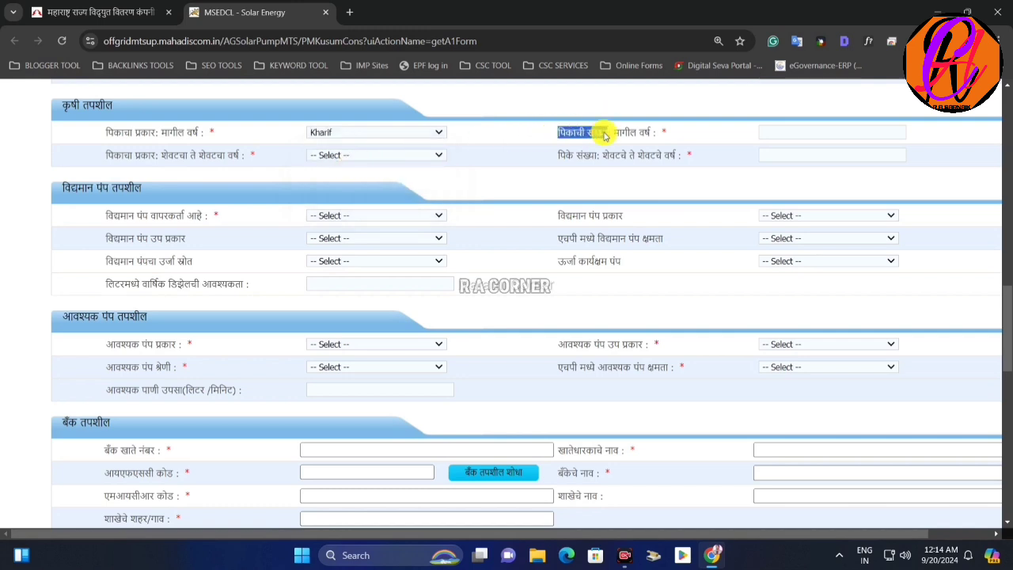
{"action": "left_click", "coordinate": [768, 133]}
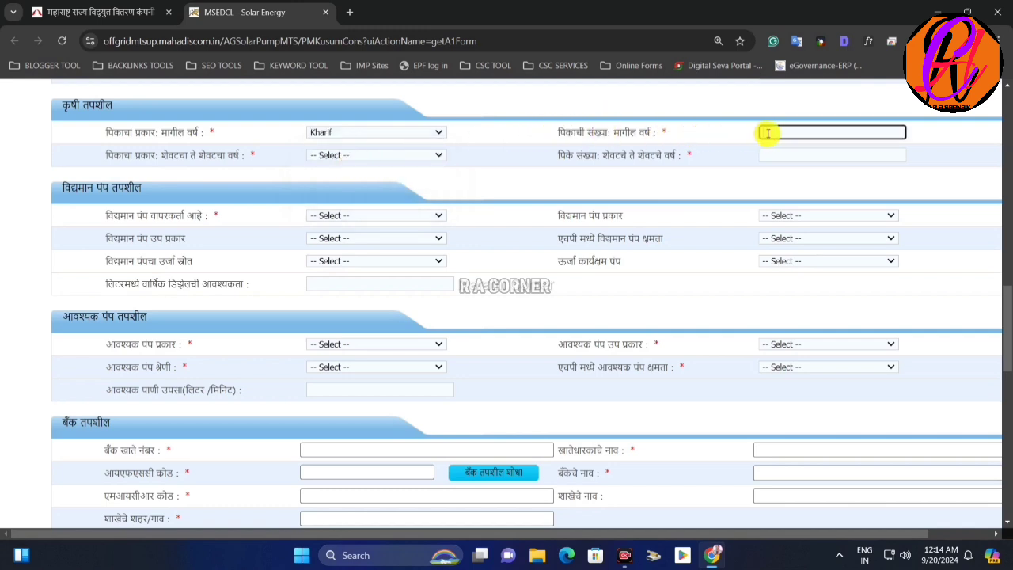
{"action": "type", "text": "3"}
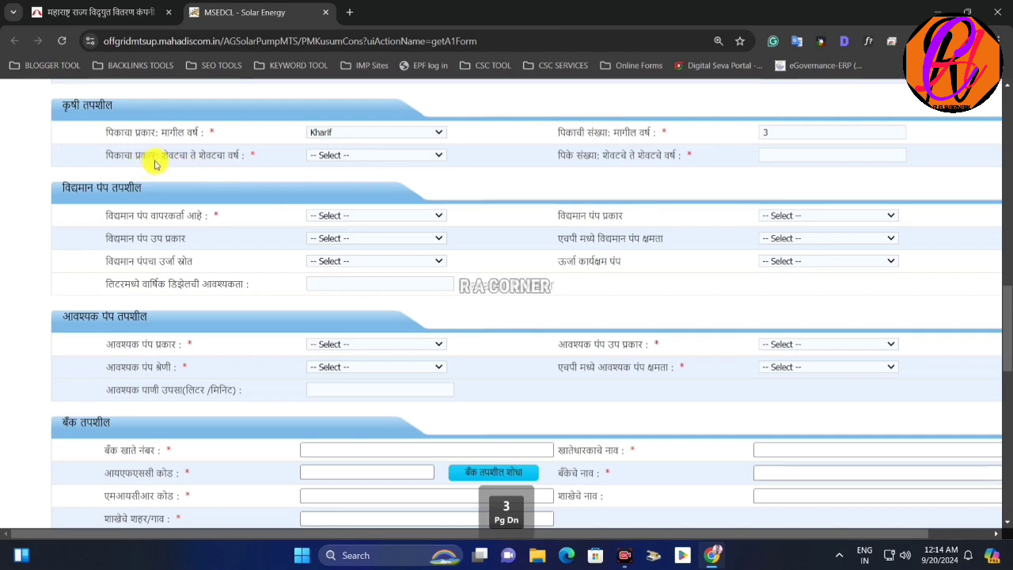
{"action": "left_click_drag", "start_coordinate": [582, 133], "coordinate": [670, 135]}
{"action": "left_click", "coordinate": [710, 136]}
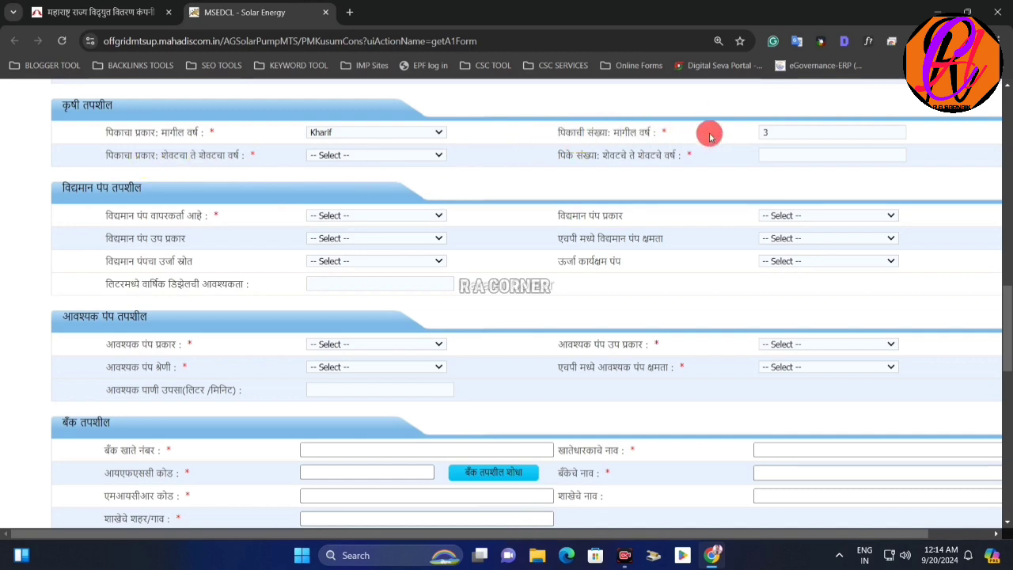
Set the crop type for the year before last to Kharif and its number of crops to 3.
{"action": "left_click", "coordinate": [339, 157]}
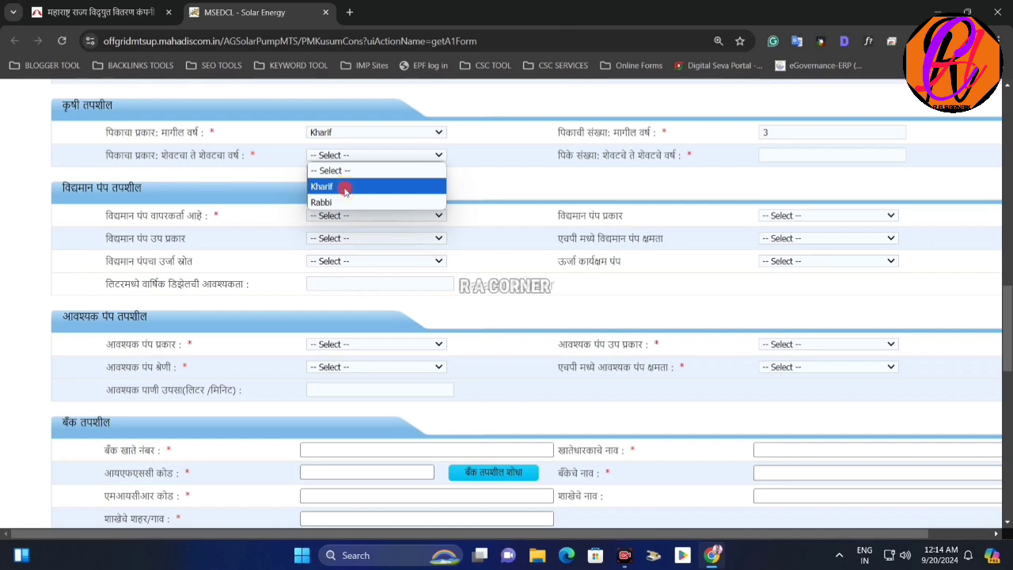
{"action": "left_click", "coordinate": [346, 187]}
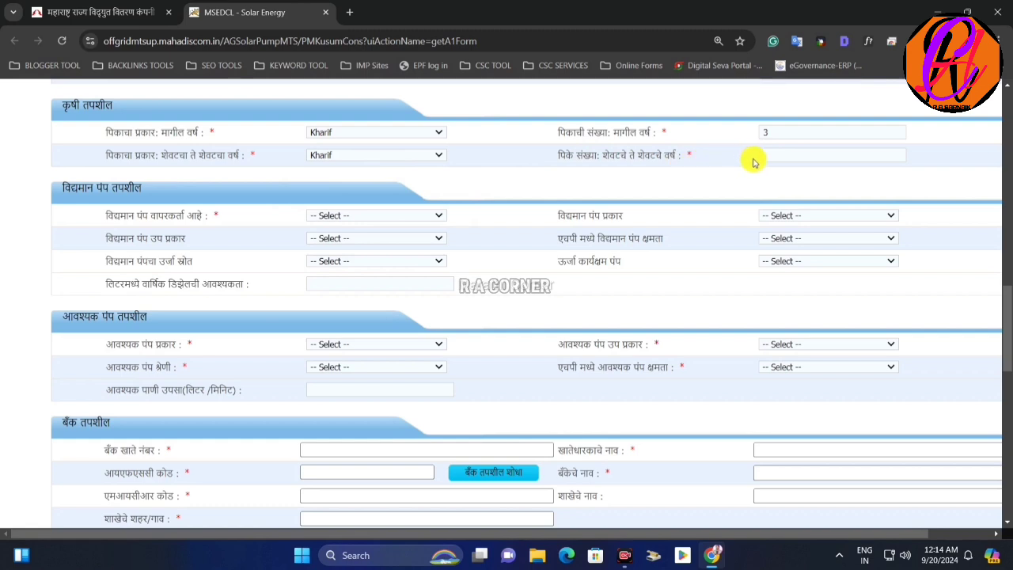
{"action": "left_click", "coordinate": [778, 156]}
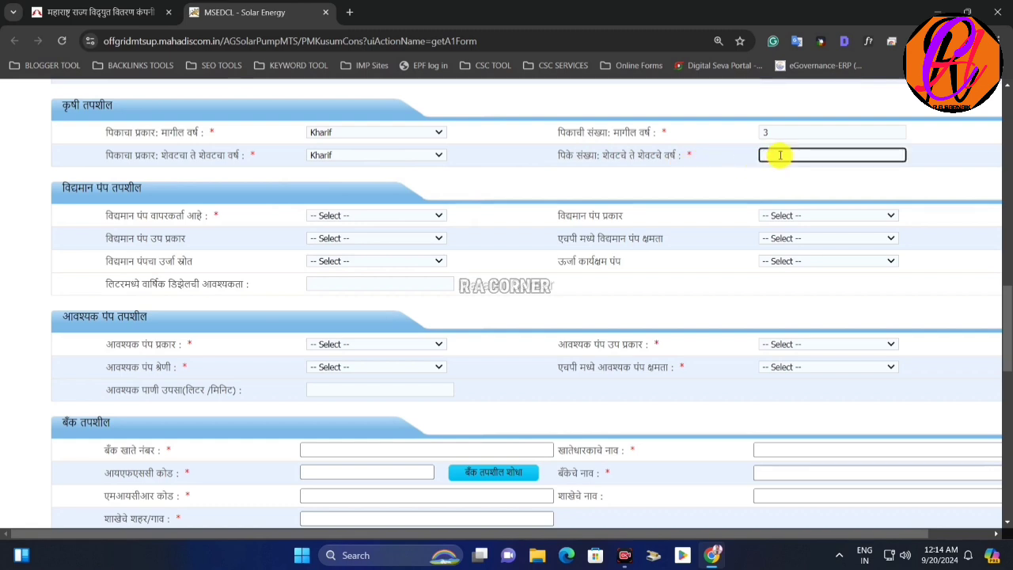
{"action": "type", "text": "3"}
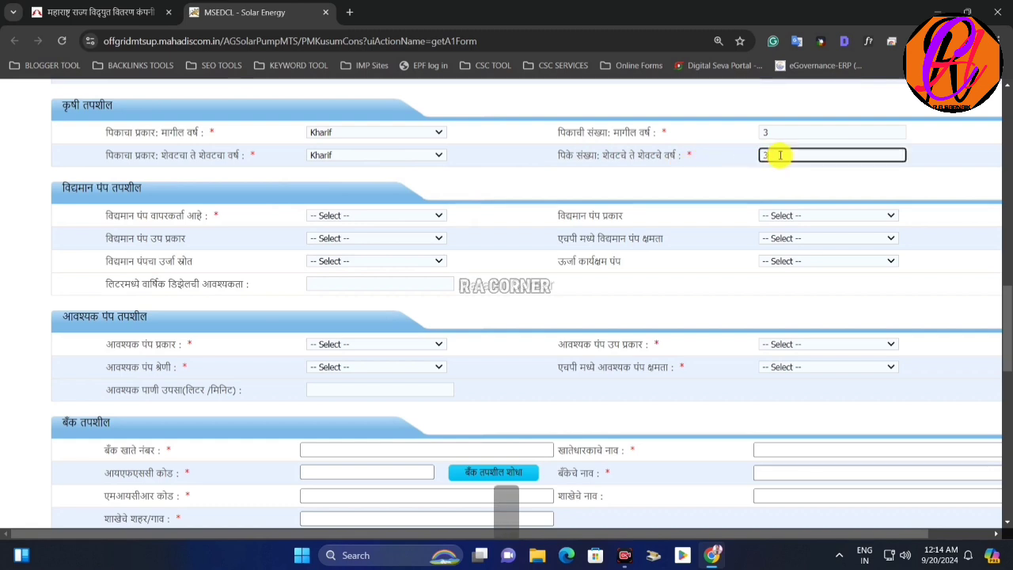
{"action": "left_click", "coordinate": [711, 177]}
{"action": "key", "text": "Page_Down"}
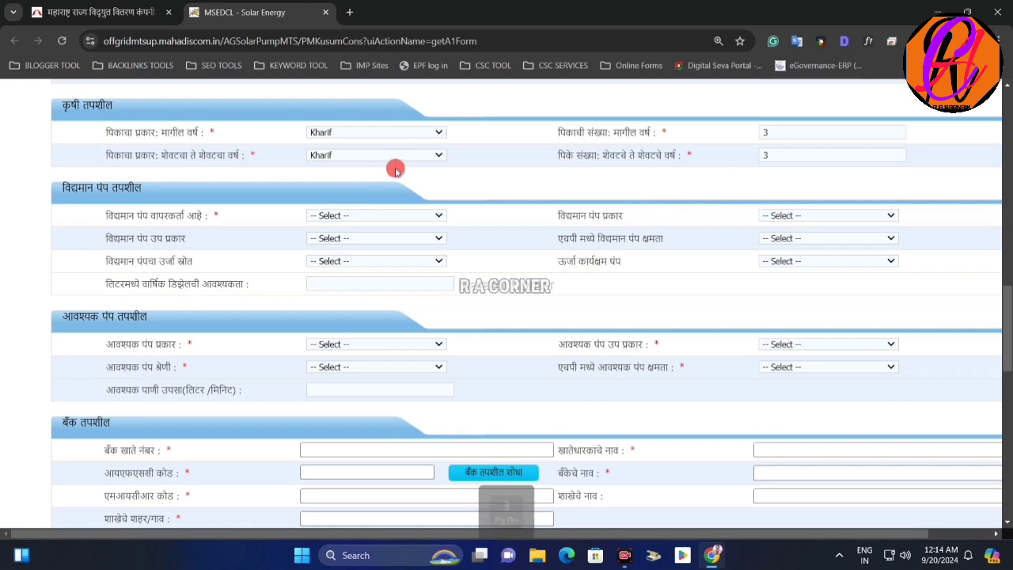
Answer Yes to using an existing pump, with pump type DC and sub-type Surface.
{"action": "left_click_drag", "start_coordinate": [65, 191], "coordinate": [147, 198]}
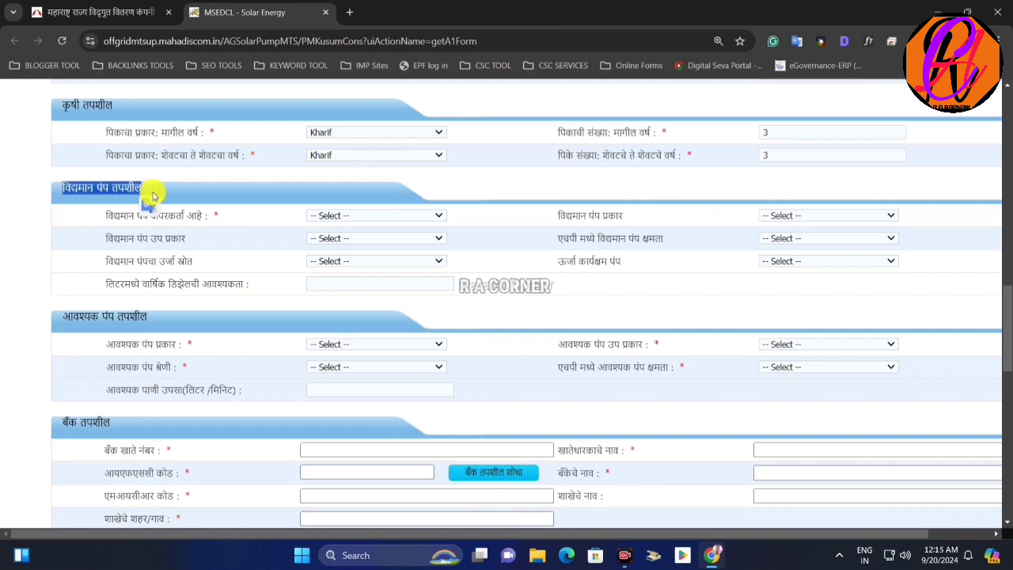
{"action": "left_click", "coordinate": [142, 211]}
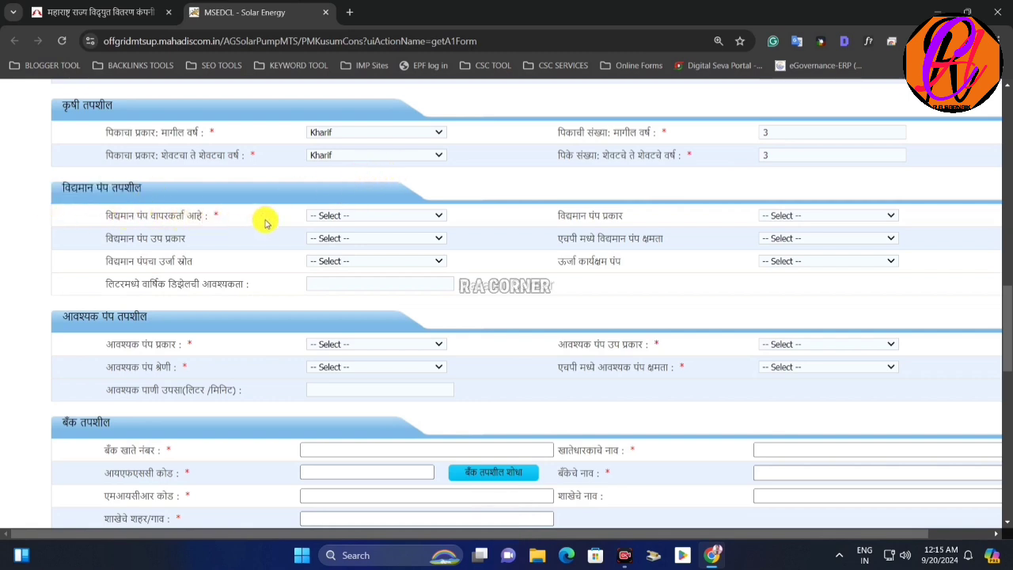
{"action": "left_click", "coordinate": [329, 218]}
{"action": "left_click", "coordinate": [327, 246]}
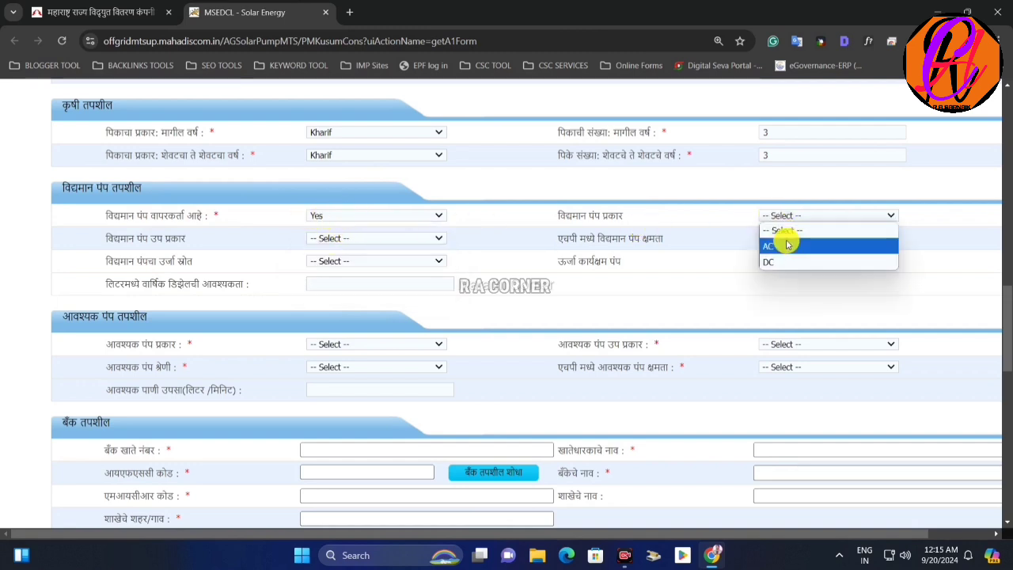
{"action": "left_click", "coordinate": [785, 260]}
{"action": "left_click", "coordinate": [357, 244]}
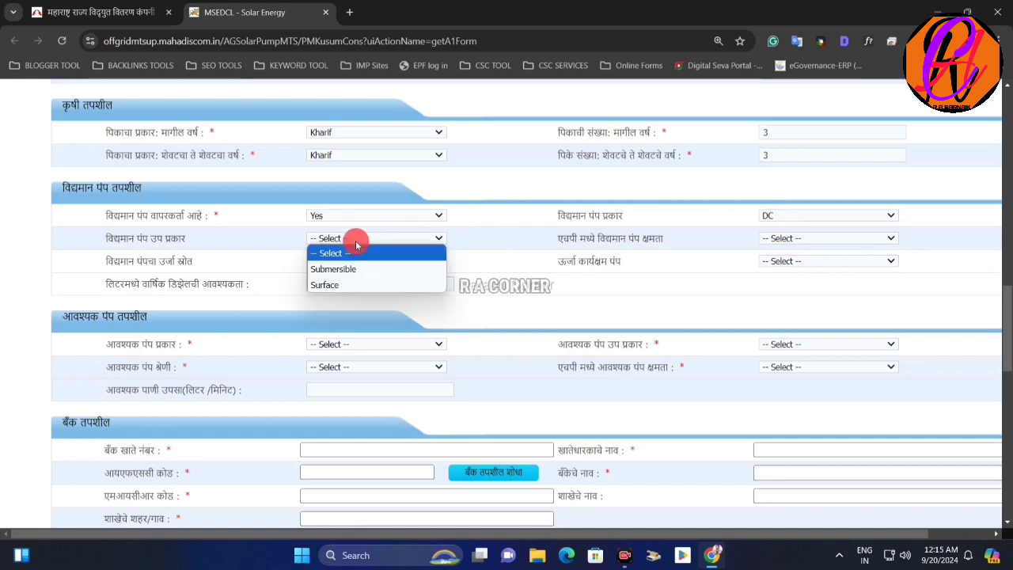
{"action": "left_click", "coordinate": [366, 284]}
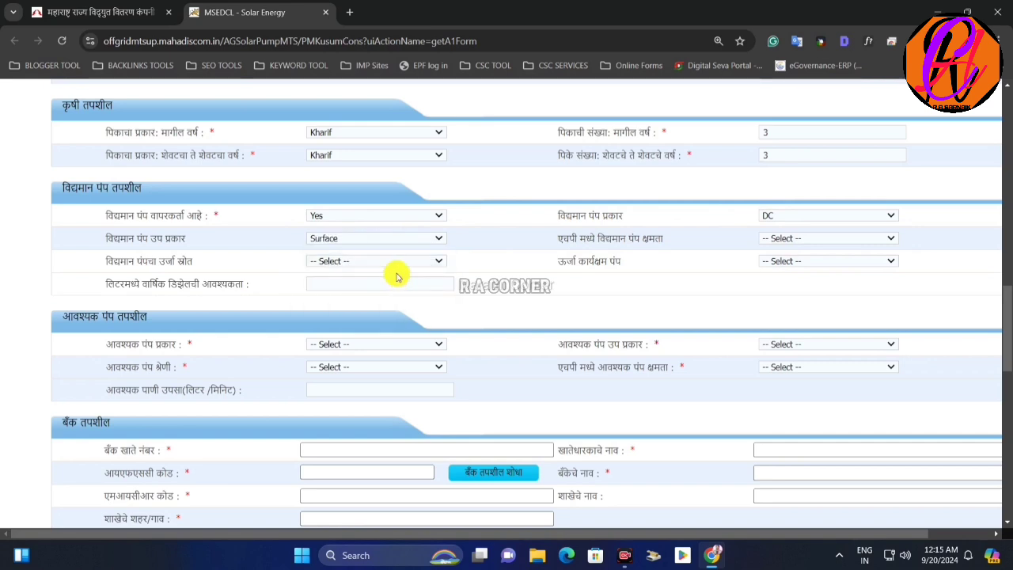
Set the existing pump's capacity to 3 HP, its energy source to Diesel and energy-efficient pump to Yes.
{"action": "left_click", "coordinate": [784, 239]}
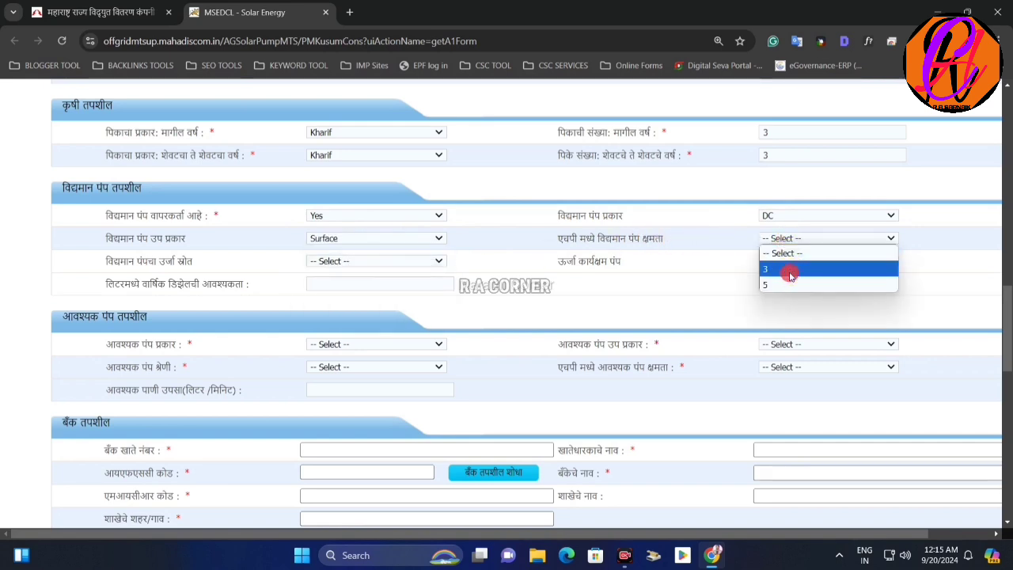
{"action": "left_click", "coordinate": [789, 271]}
{"action": "left_click", "coordinate": [336, 267]}
{"action": "left_click", "coordinate": [351, 290]}
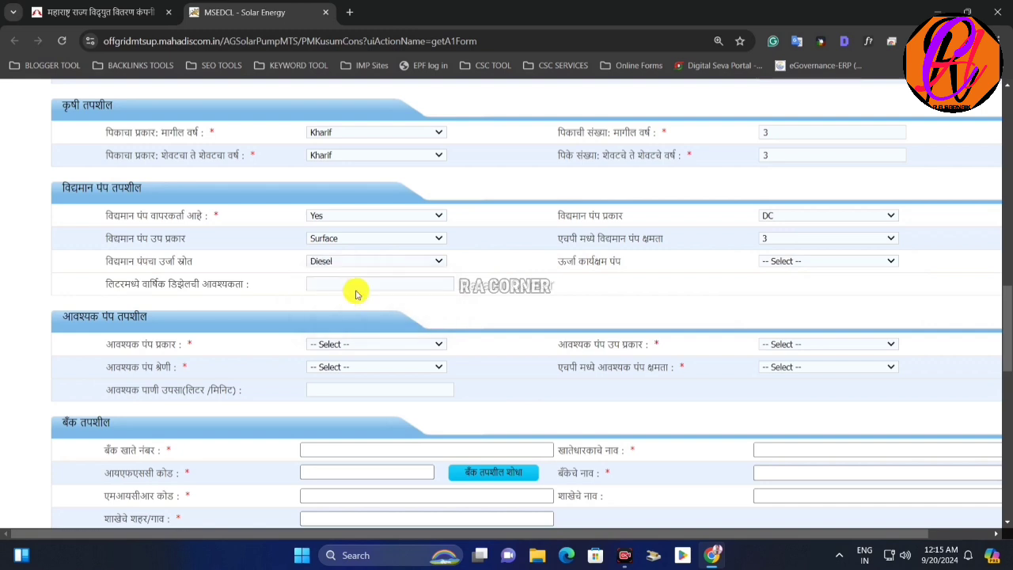
{"action": "left_click_drag", "start_coordinate": [558, 261], "coordinate": [786, 267]}
{"action": "left_click", "coordinate": [786, 266]}
{"action": "left_click", "coordinate": [780, 291]}
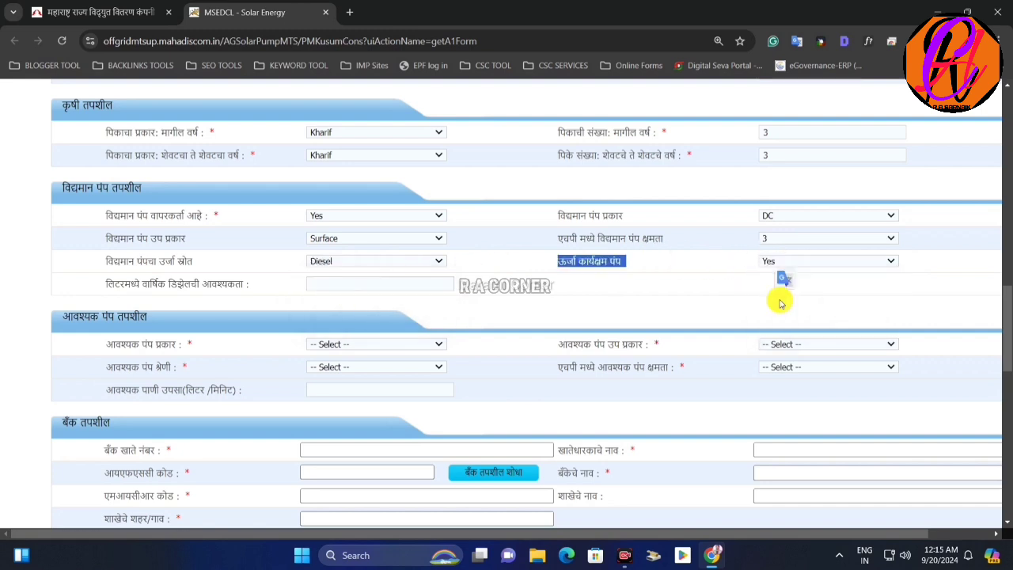
{"action": "left_click", "coordinate": [693, 274]}
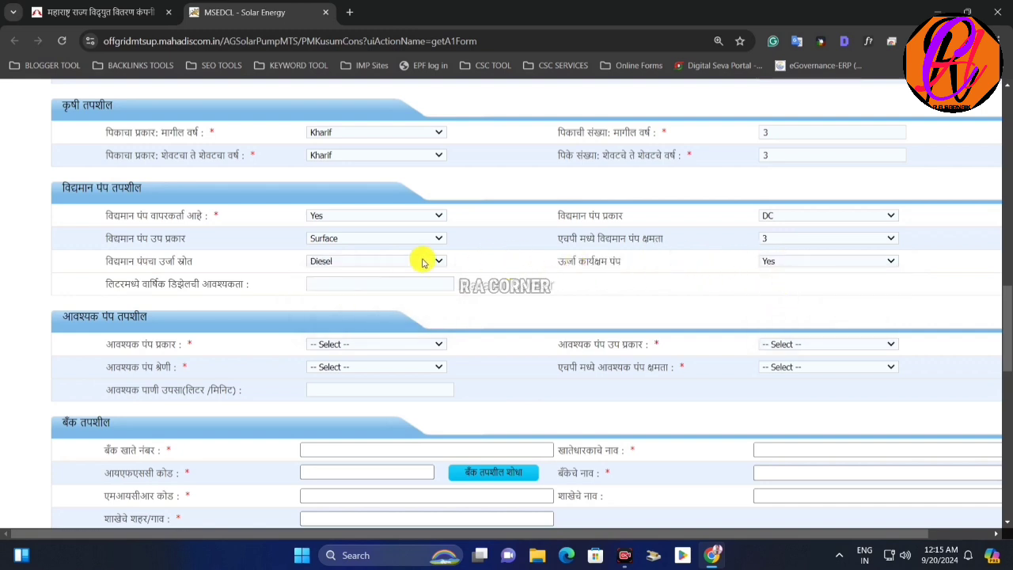
Change the existing pump user answer to No in the existing pump details.
{"action": "left_click", "coordinate": [319, 215]}
{"action": "left_click", "coordinate": [332, 261]}
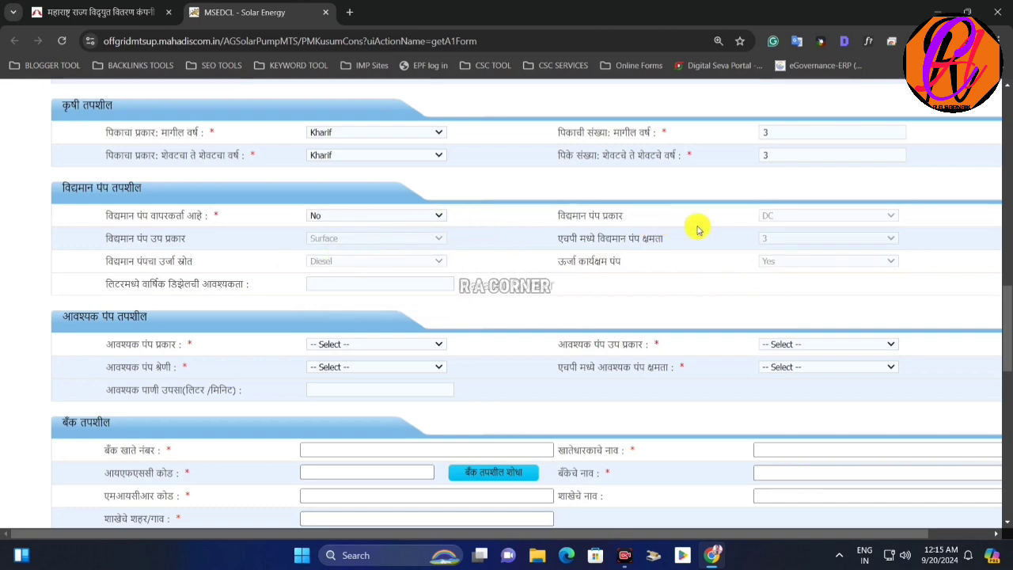
{"action": "left_click_drag", "start_coordinate": [790, 228], "coordinate": [800, 264]}
{"action": "left_click", "coordinate": [610, 280]}
Set the required pump type to DC and its sub-type to Surface in the required pump details.
{"action": "scroll", "coordinate": [488, 261], "scroll_direction": "down", "scroll_amount": 1}
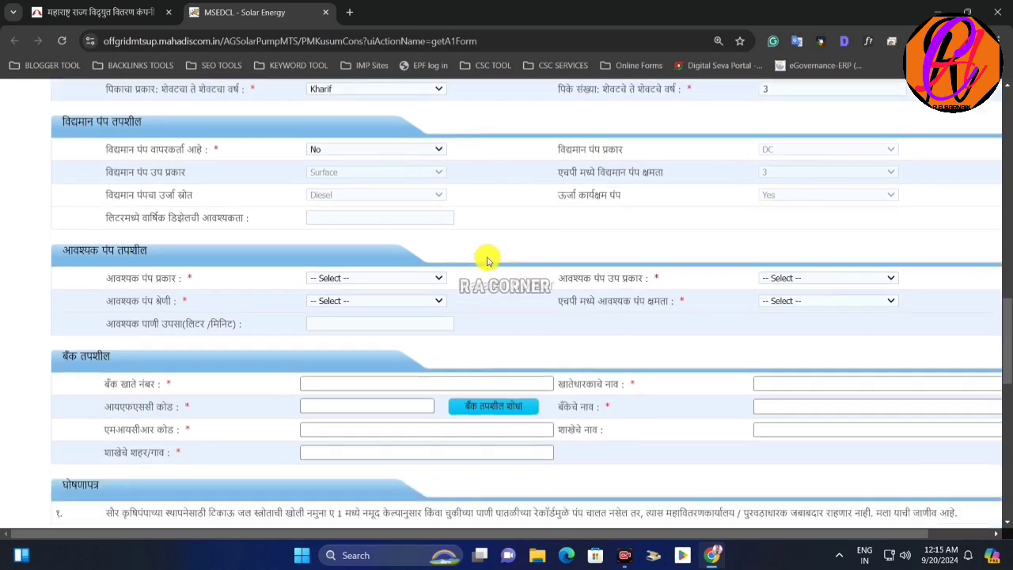
{"action": "scroll", "coordinate": [488, 262], "scroll_direction": "down", "scroll_amount": 2}
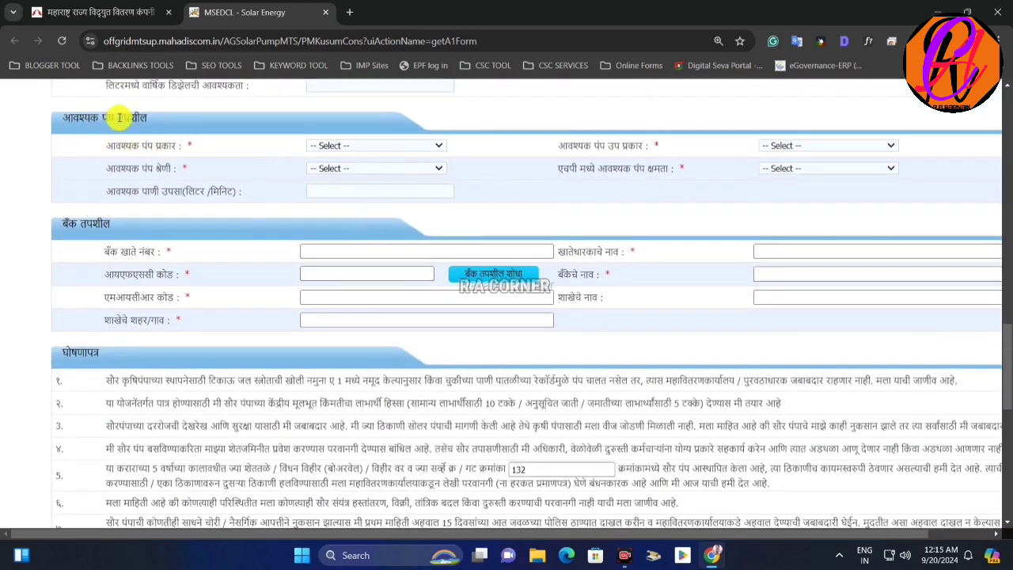
{"action": "left_click_drag", "start_coordinate": [131, 147], "coordinate": [182, 154]}
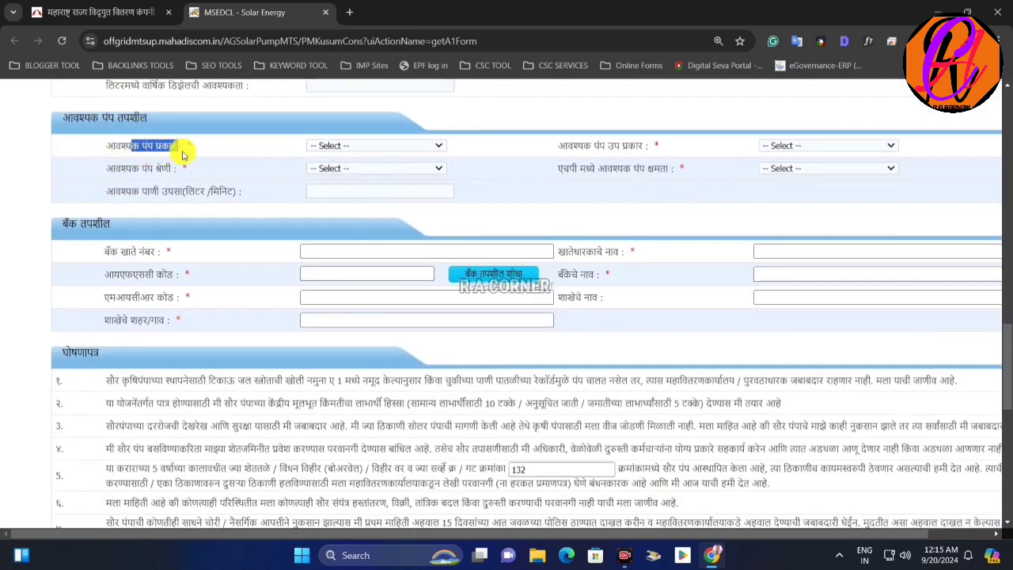
{"action": "left_click", "coordinate": [182, 150]}
{"action": "left_click", "coordinate": [355, 150]}
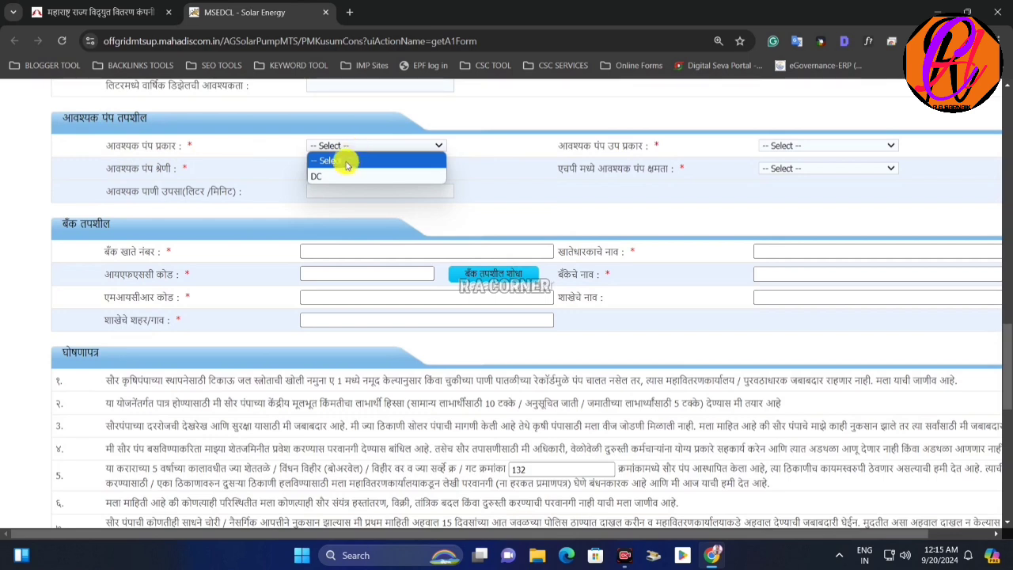
{"action": "left_click", "coordinate": [343, 174]}
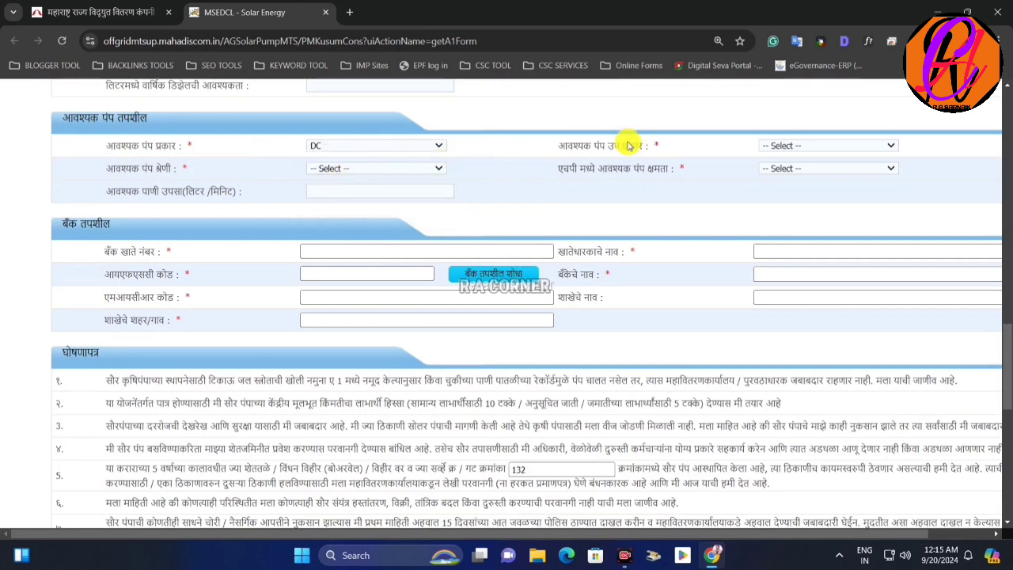
{"action": "left_click", "coordinate": [795, 147]}
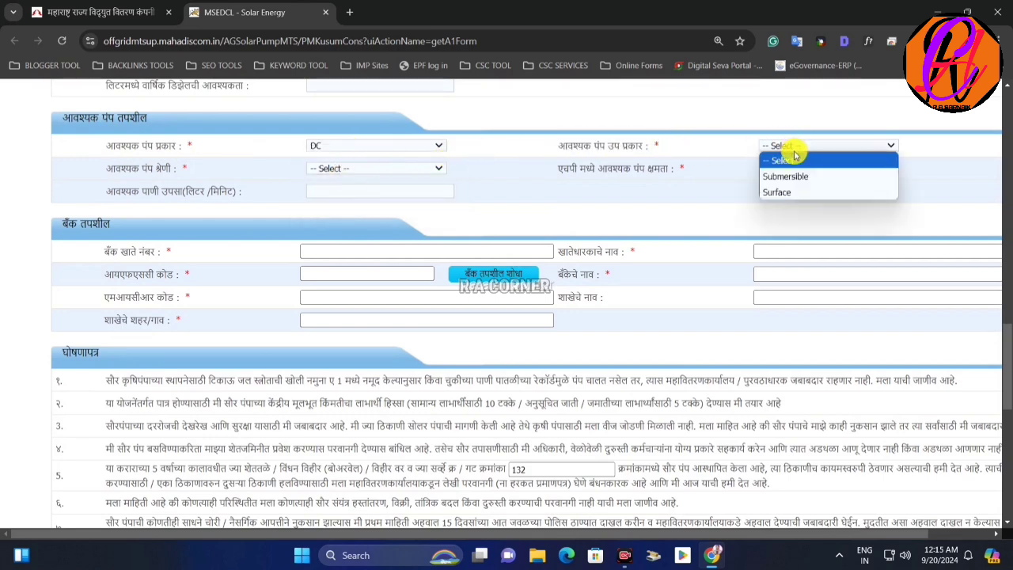
{"action": "left_click", "coordinate": [813, 193]}
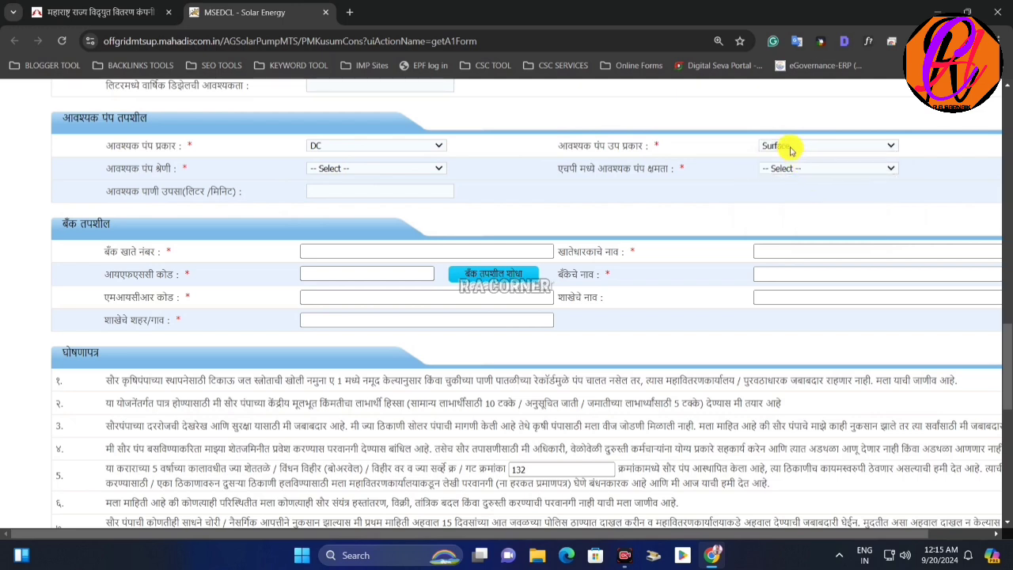
Switch the required pump sub-type to Submersible and back to Surface.
{"action": "left_click", "coordinate": [790, 146]}
{"action": "left_click", "coordinate": [792, 176]}
{"action": "left_click", "coordinate": [791, 149]}
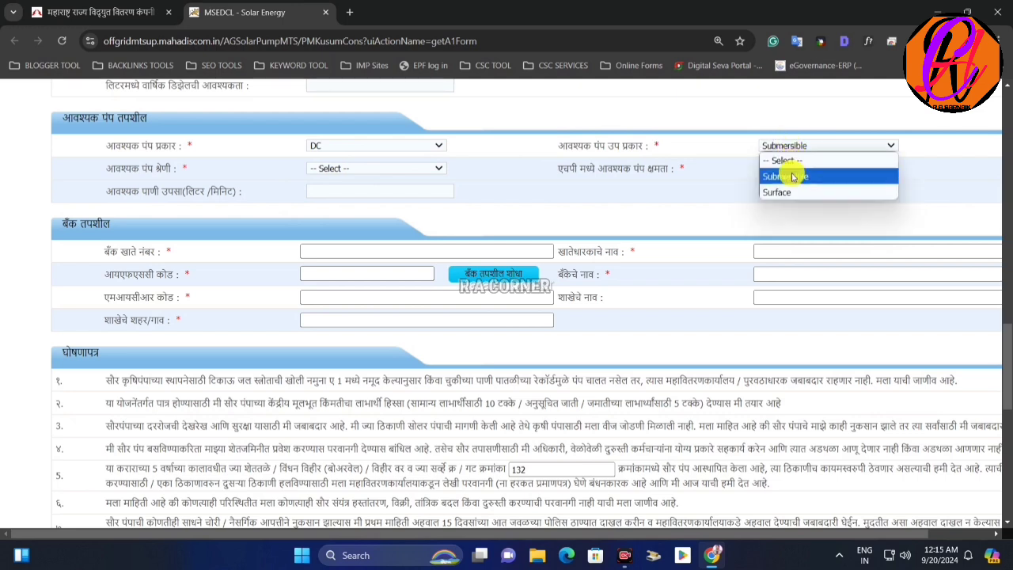
{"action": "left_click", "coordinate": [792, 191]}
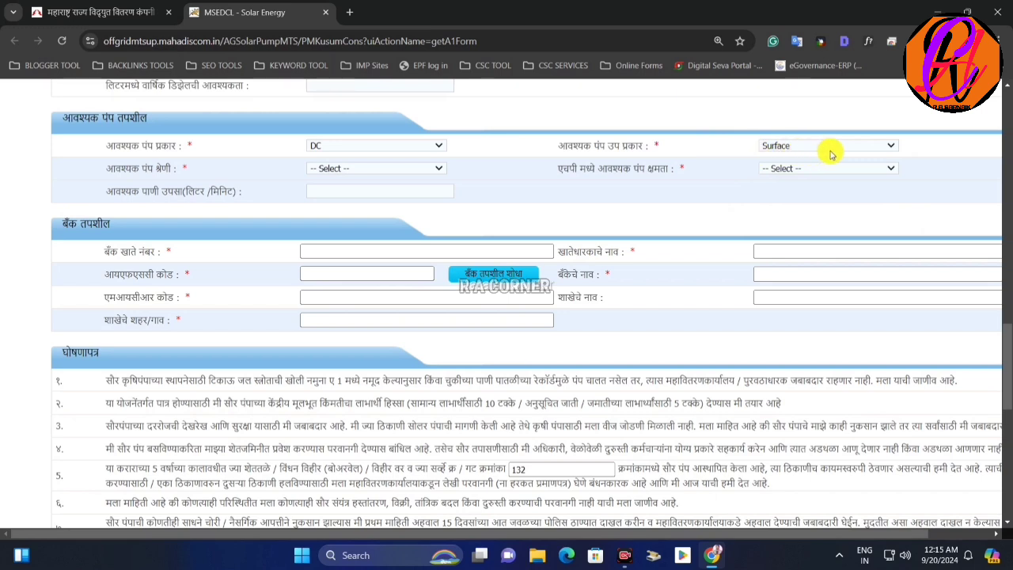
Set the required pump category to Water and the required pump capacity to 3 HP.
{"action": "left_click_drag", "start_coordinate": [112, 179], "coordinate": [197, 169]}
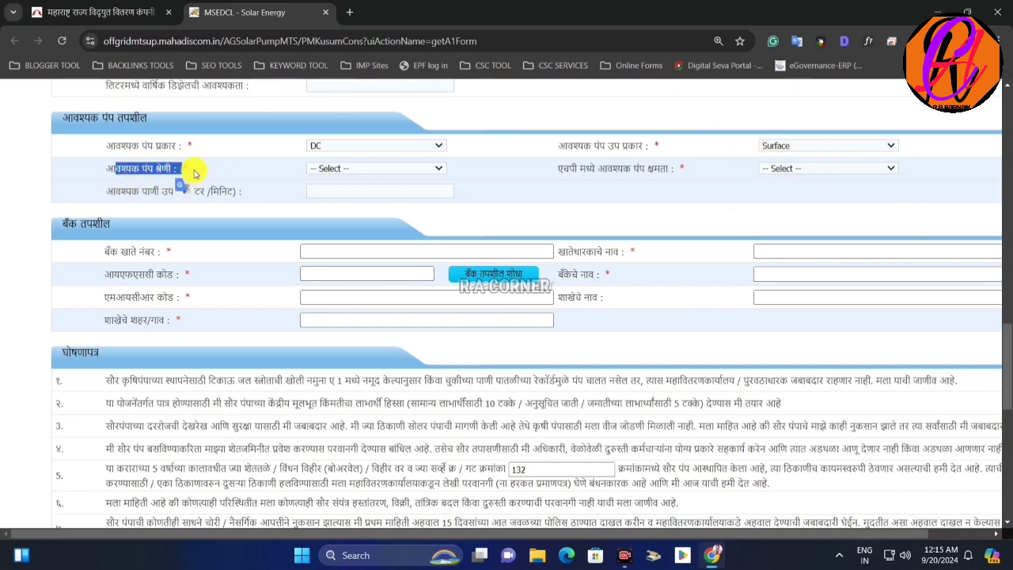
{"action": "left_click", "coordinate": [370, 169]}
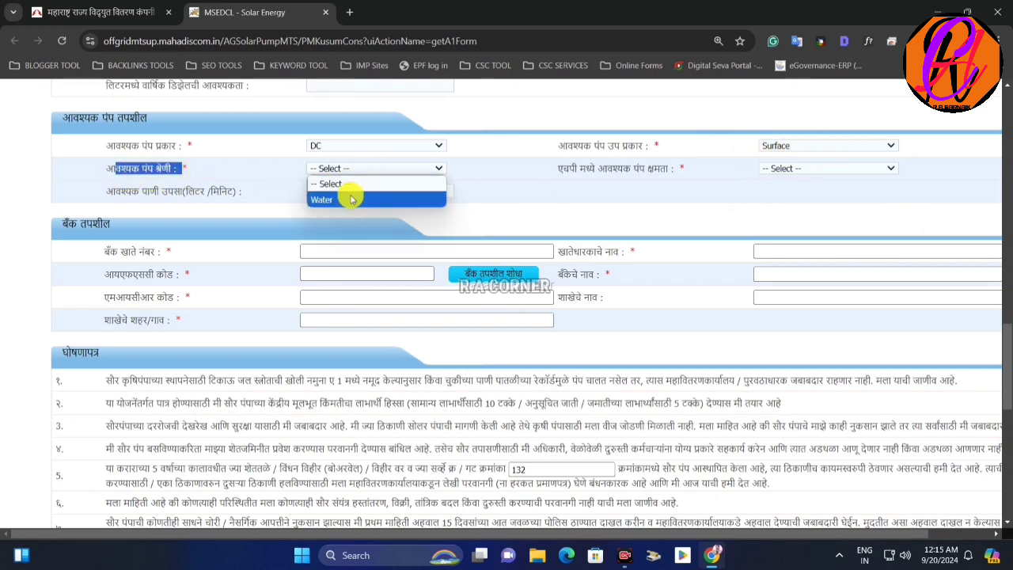
{"action": "left_click", "coordinate": [352, 199]}
{"action": "left_click_drag", "start_coordinate": [558, 169], "coordinate": [596, 175]}
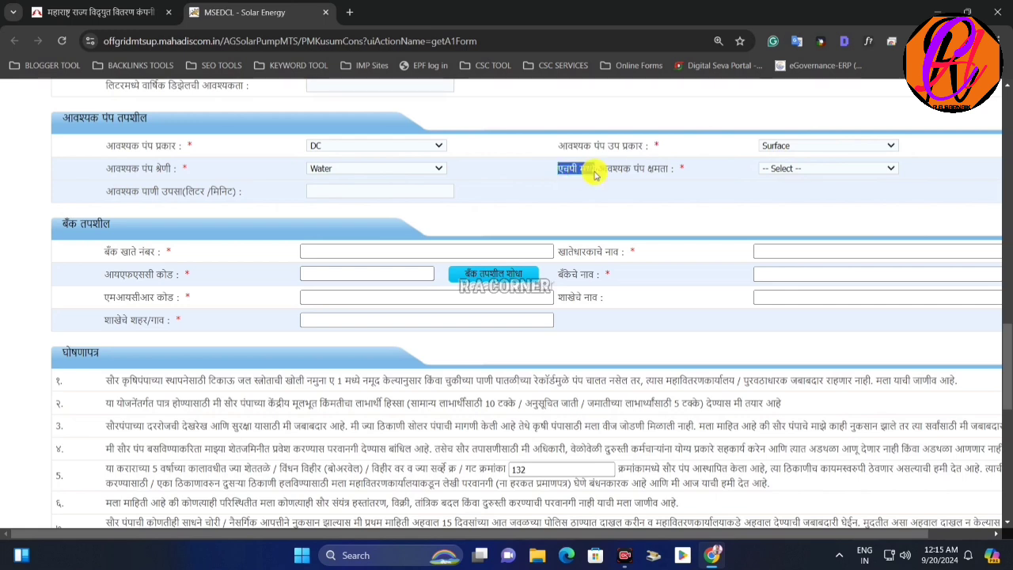
{"action": "left_click", "coordinate": [782, 169]}
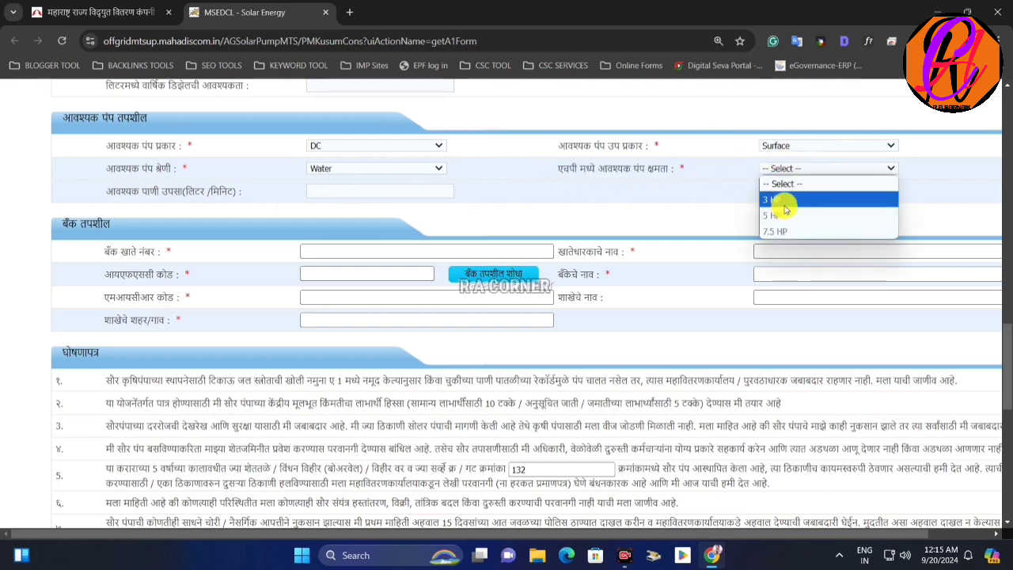
{"action": "left_click", "coordinate": [784, 202]}
Review the available HP capacities for the required pump, keeping 3 HP selected.
{"action": "left_click", "coordinate": [797, 168]}
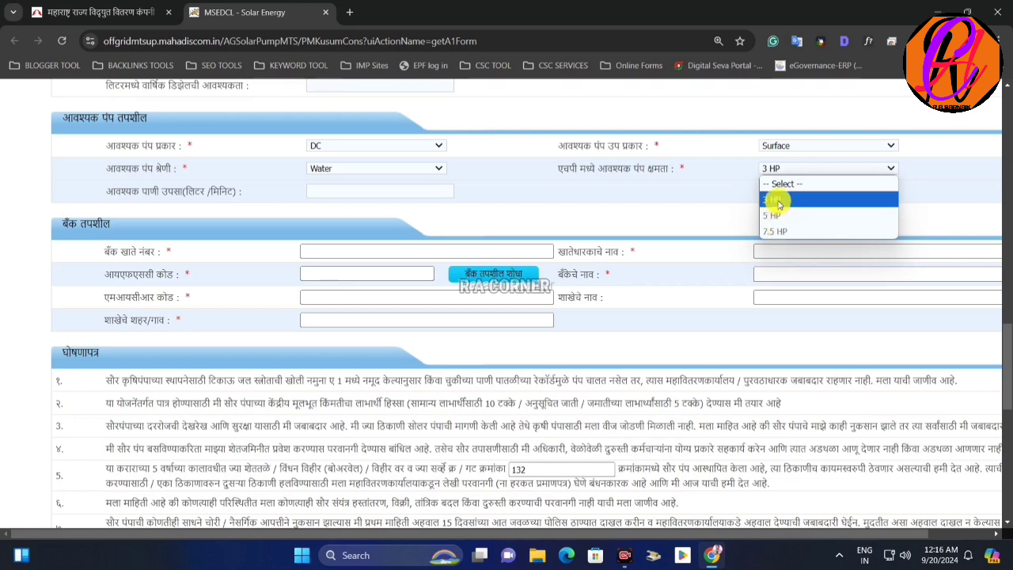
{"action": "left_click", "coordinate": [779, 201]}
{"action": "left_click", "coordinate": [778, 170]}
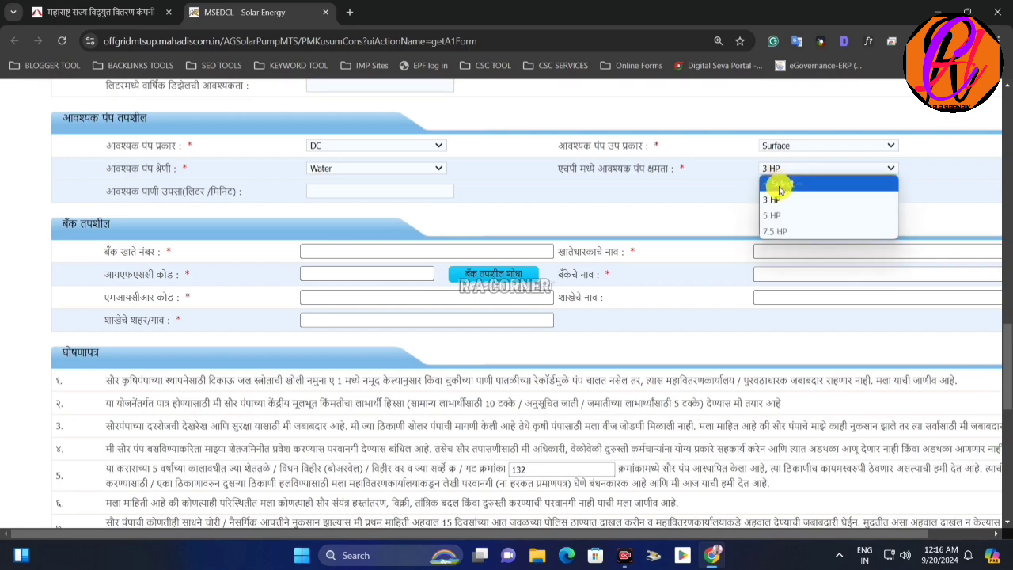
{"action": "left_click", "coordinate": [776, 199]}
{"action": "left_click", "coordinate": [801, 171]}
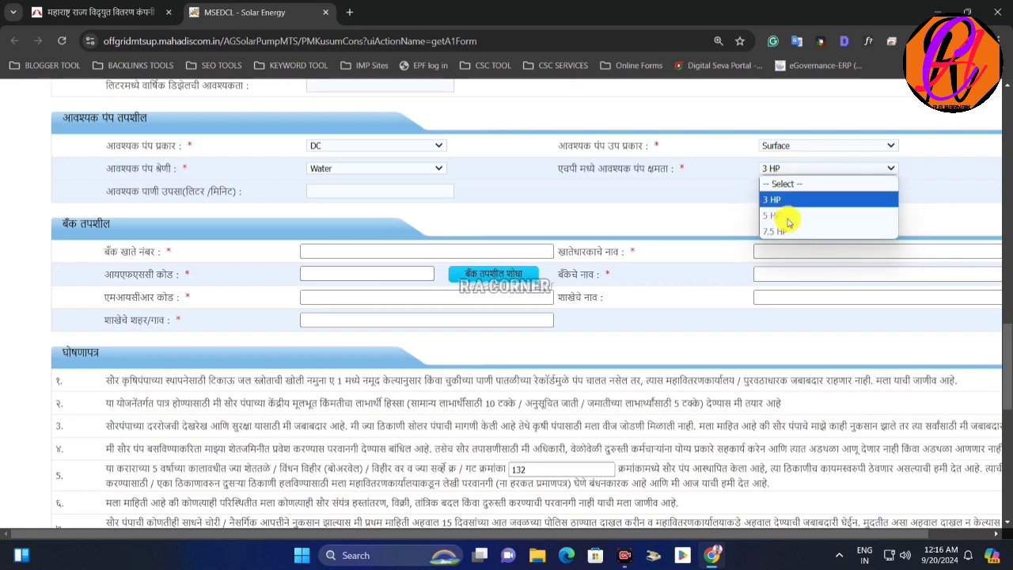
{"action": "left_click", "coordinate": [772, 199]}
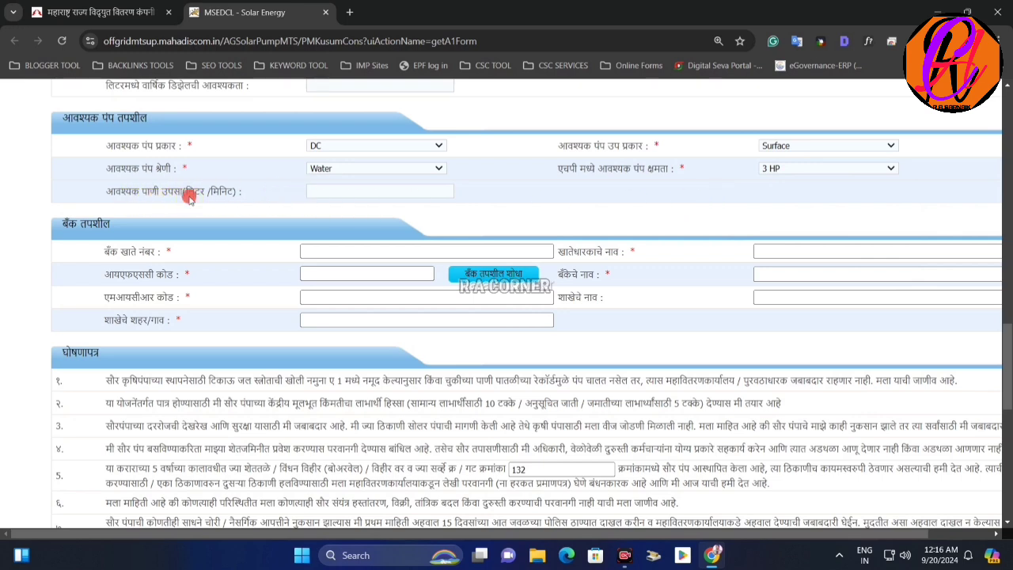
Review the bank details fields for account number, account holder name, IFSC code and bank name.
{"action": "scroll", "coordinate": [262, 210], "scroll_direction": "down", "scroll_amount": 1}
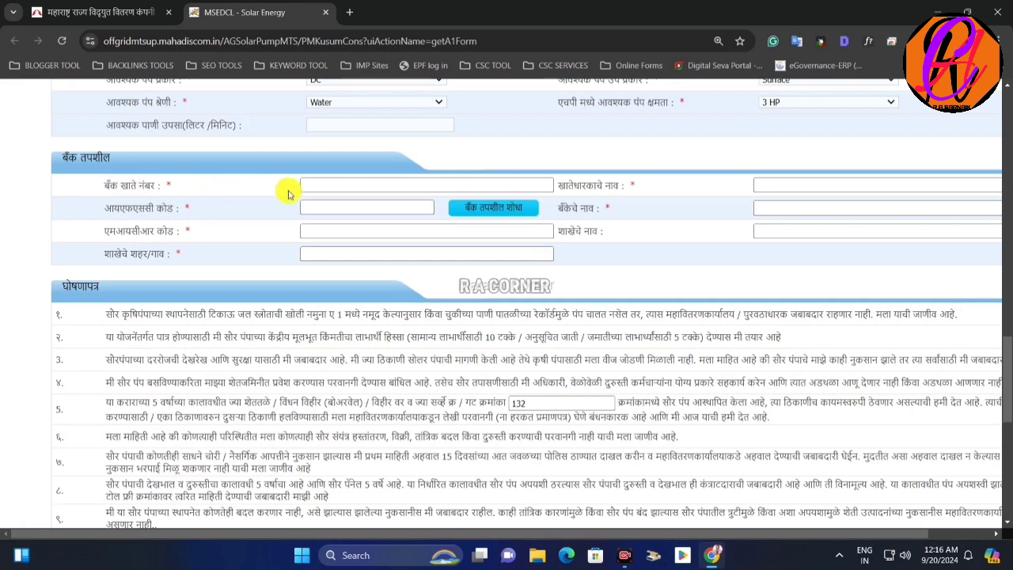
{"action": "left_click", "coordinate": [330, 190]}
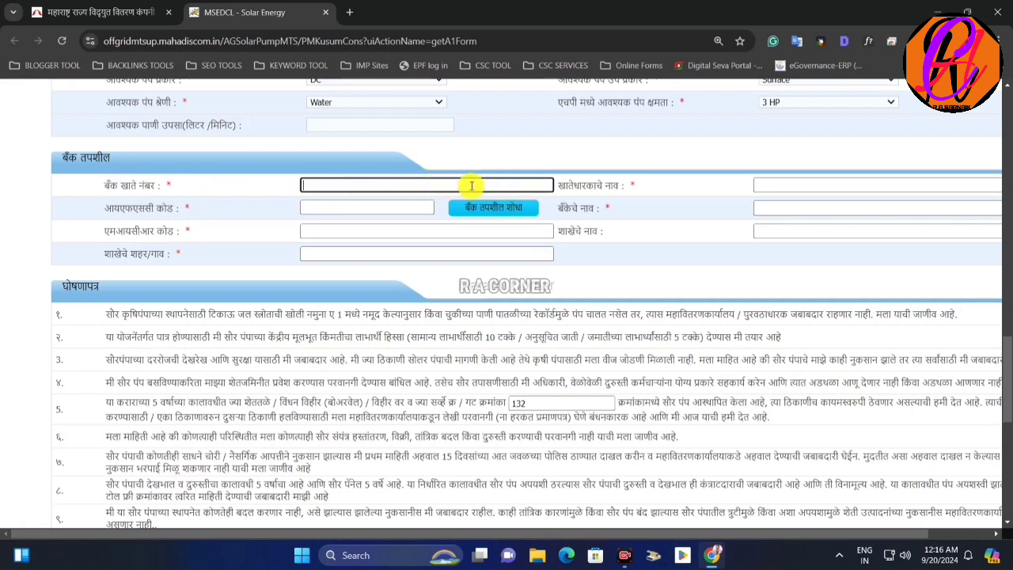
{"action": "left_click", "coordinate": [778, 185]}
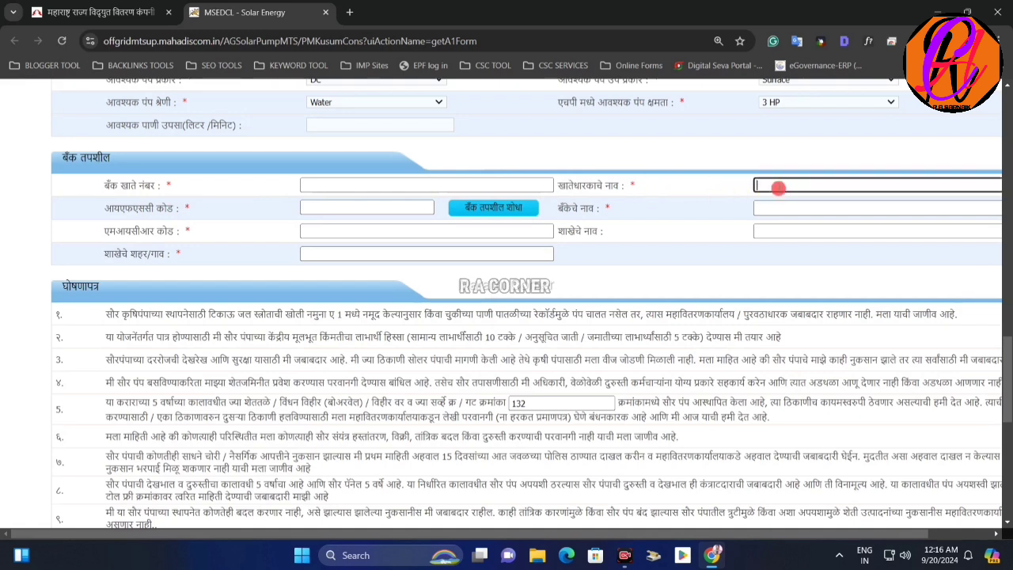
{"action": "double_click", "coordinate": [132, 209]}
{"action": "left_click", "coordinate": [422, 210]}
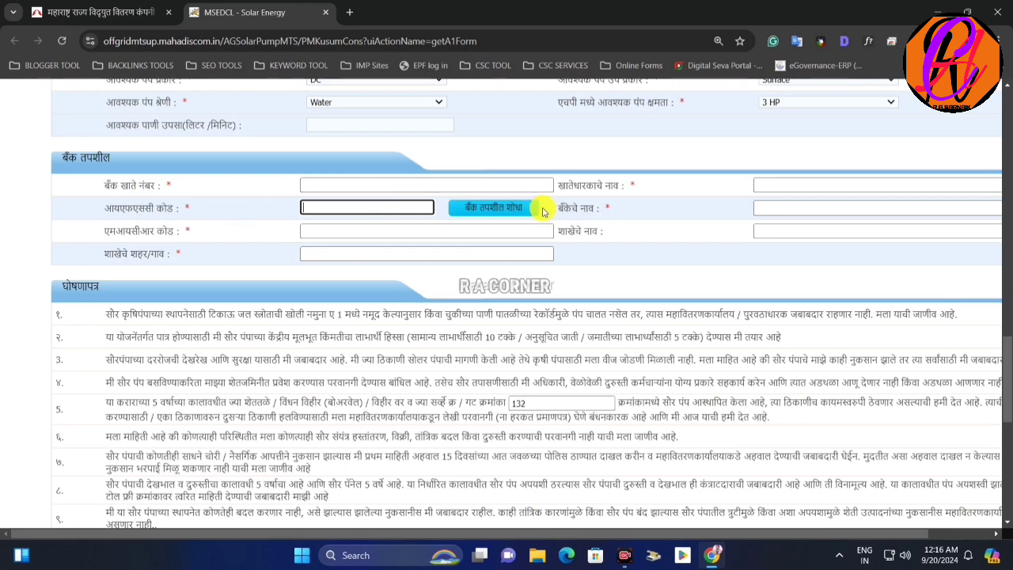
{"action": "left_click", "coordinate": [798, 208]}
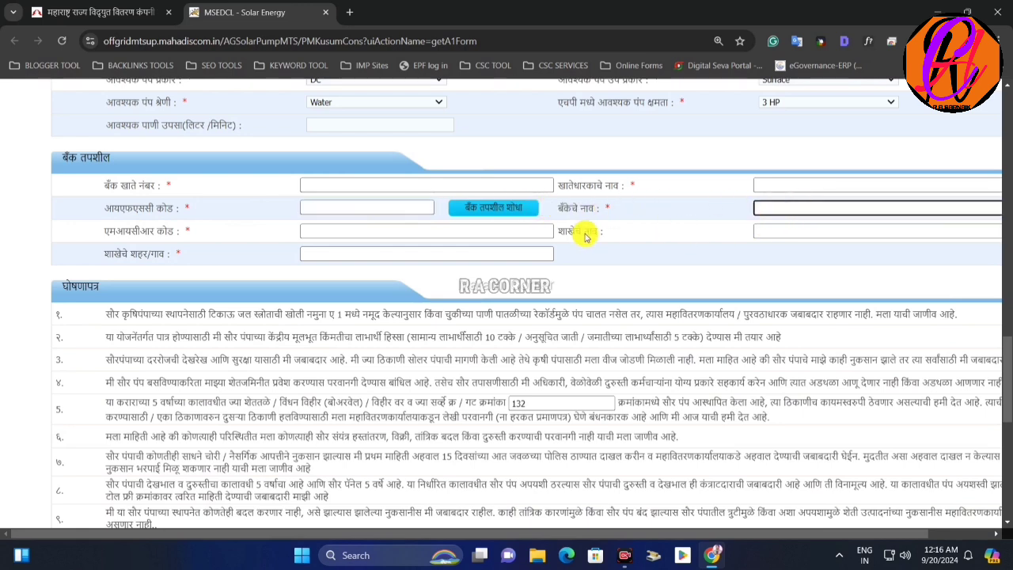
Review the bank details fields for MICR code, branch name and branch city or village.
{"action": "left_click", "coordinate": [314, 232]}
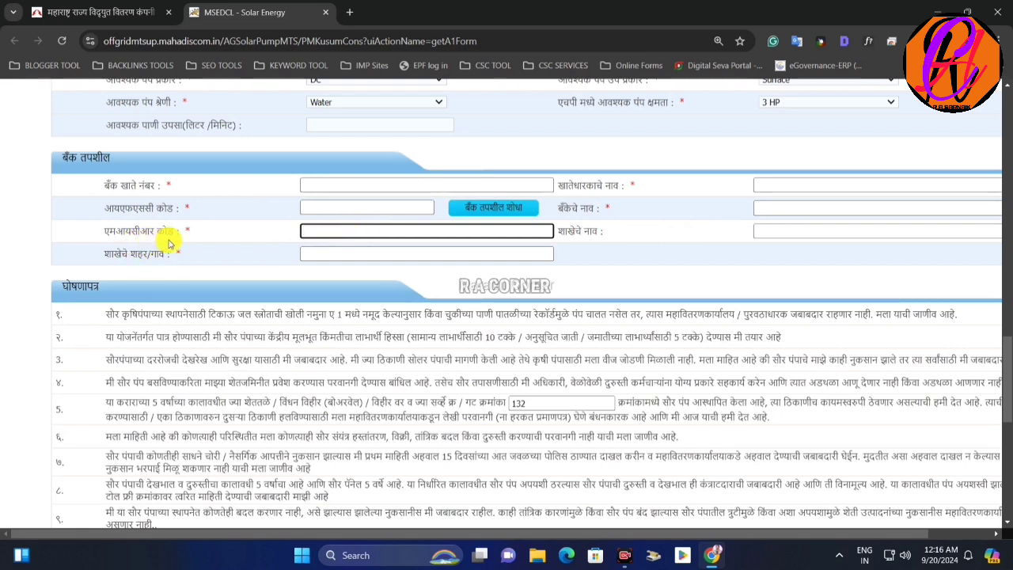
{"action": "left_click_drag", "start_coordinate": [101, 233], "coordinate": [179, 242]}
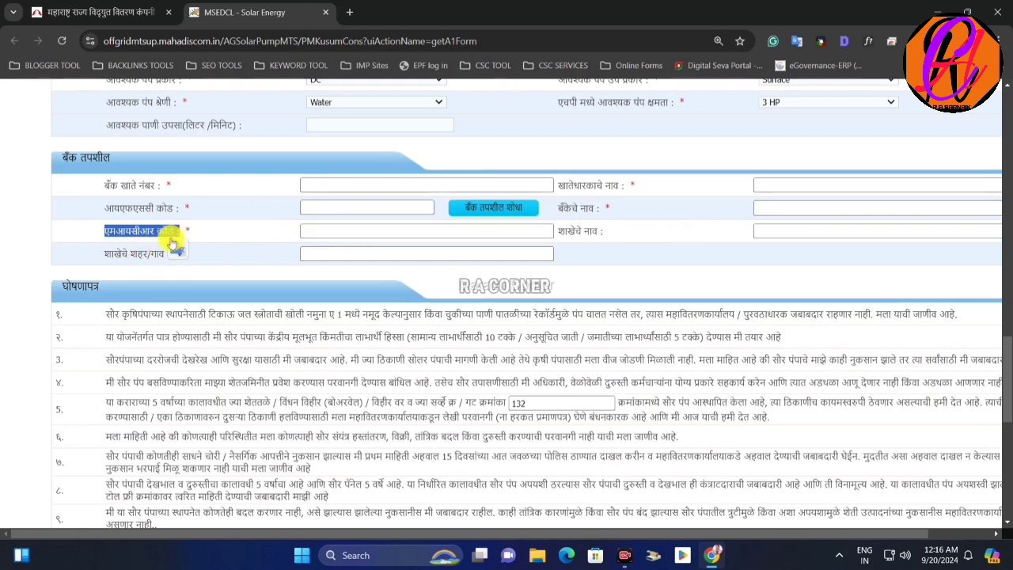
{"action": "left_click", "coordinate": [172, 244]}
{"action": "left_click", "coordinate": [242, 226]}
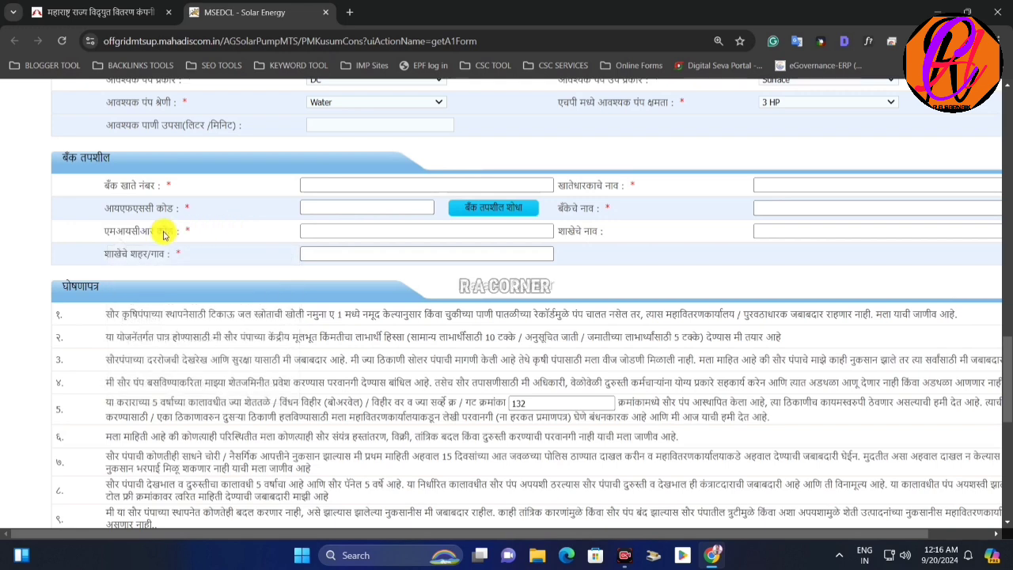
{"action": "double_click", "coordinate": [576, 232]}
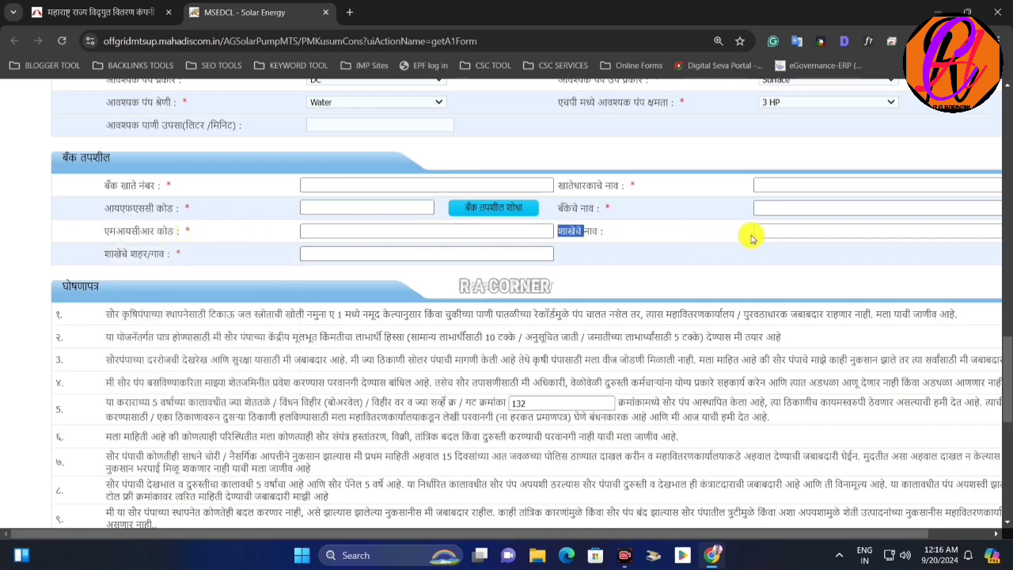
{"action": "left_click", "coordinate": [756, 235]}
{"action": "left_click_drag", "start_coordinate": [107, 254], "coordinate": [168, 256]}
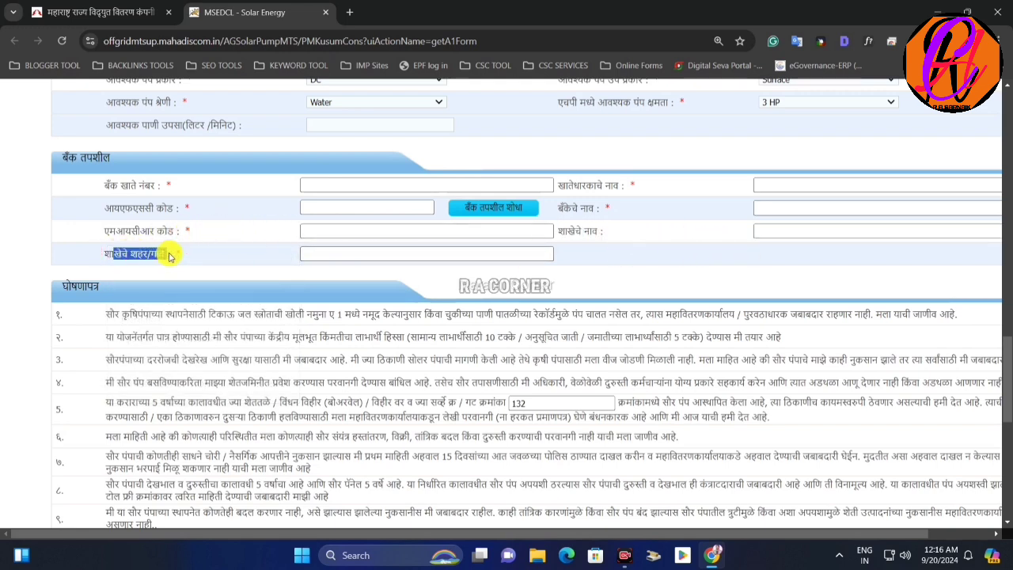
{"action": "left_click", "coordinate": [214, 254]}
{"action": "left_click", "coordinate": [314, 252]}
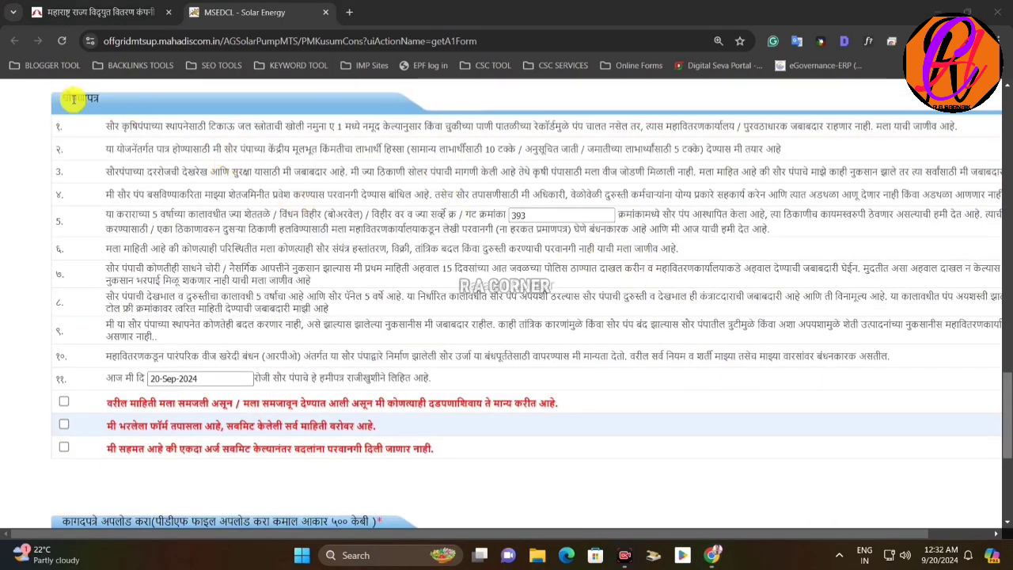
Read through the declaration terms and accept all three consent statements beneath them.
{"action": "left_click_drag", "start_coordinate": [285, 125], "coordinate": [525, 323]}
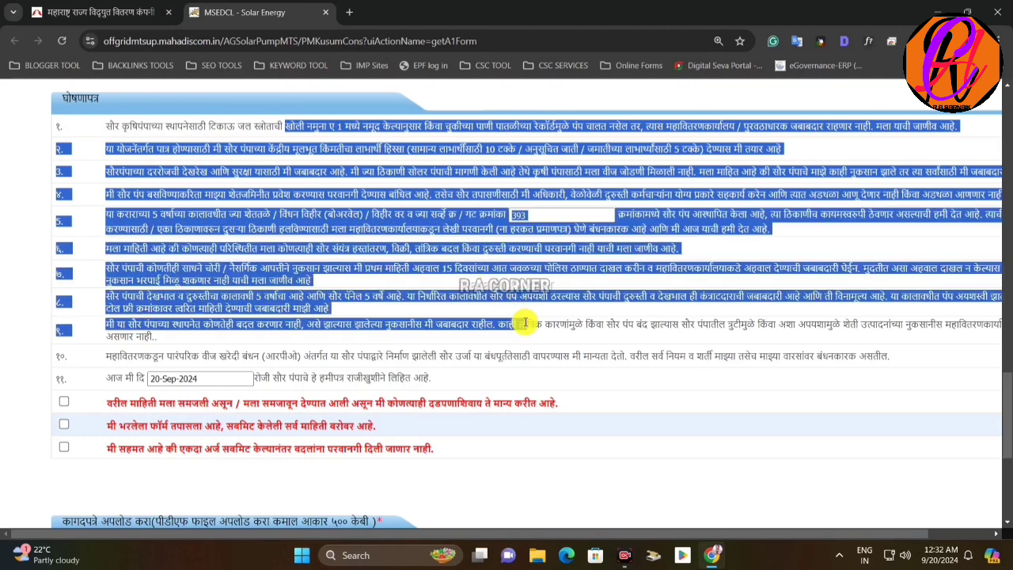
{"action": "left_click", "coordinate": [525, 323]}
{"action": "scroll", "coordinate": [333, 237], "scroll_direction": "down", "scroll_amount": 2}
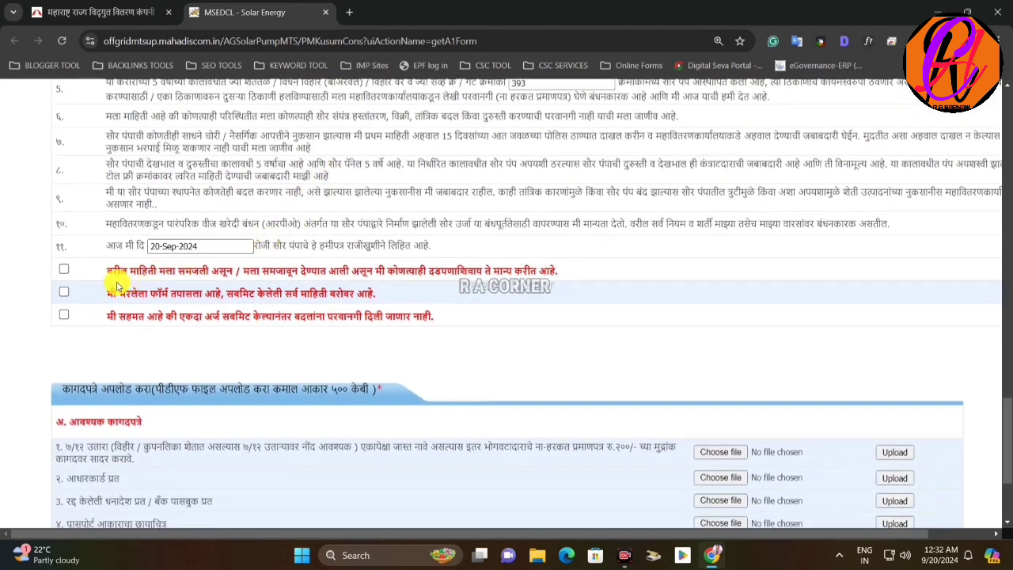
{"action": "left_click", "coordinate": [64, 269]}
{"action": "left_click_drag", "start_coordinate": [118, 270], "coordinate": [543, 267]}
{"action": "left_click", "coordinate": [166, 285]}
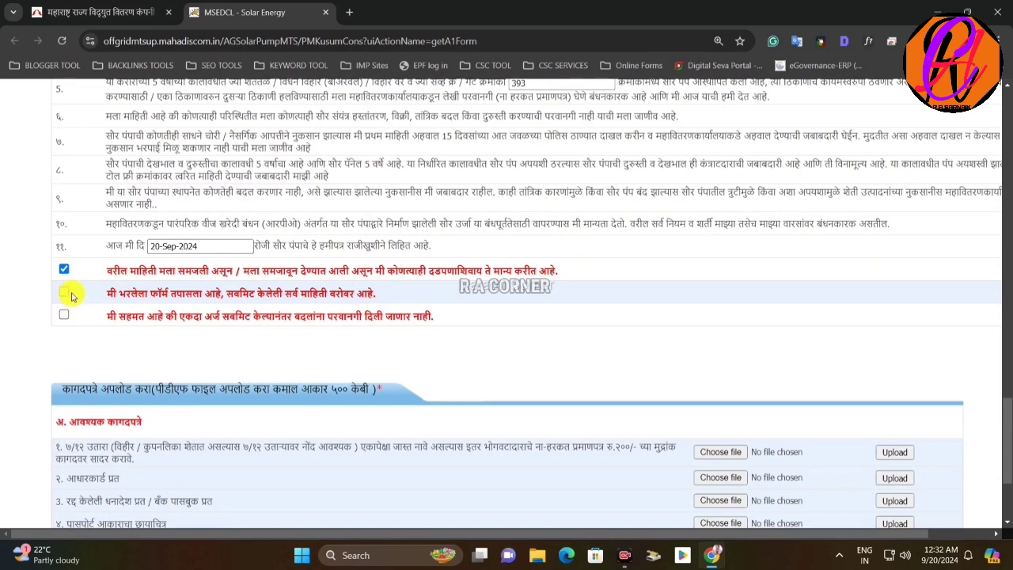
{"action": "left_click_drag", "start_coordinate": [114, 296], "coordinate": [346, 279]}
{"action": "left_click", "coordinate": [346, 279]}
{"action": "left_click", "coordinate": [64, 315]}
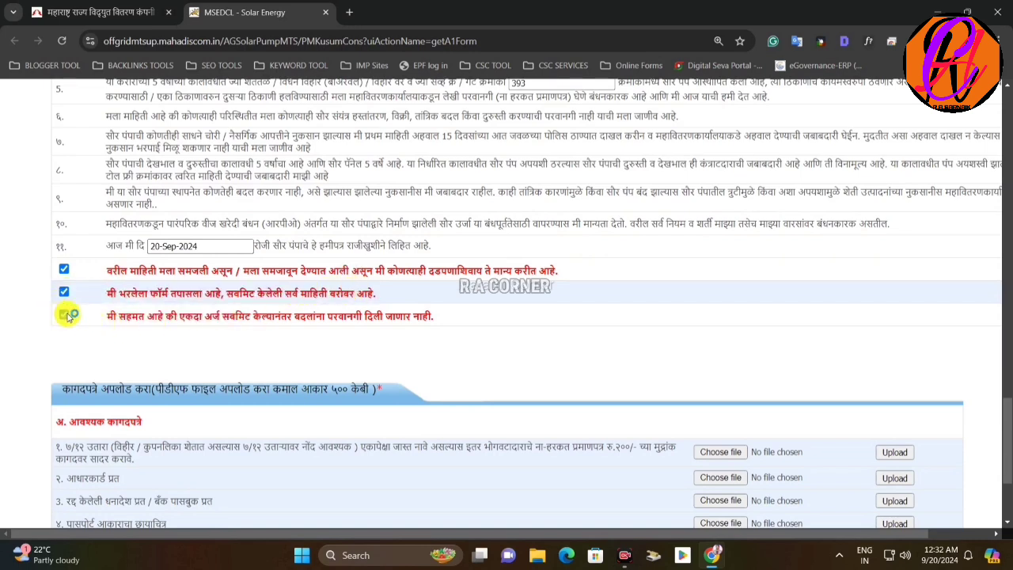
{"action": "left_click_drag", "start_coordinate": [119, 316], "coordinate": [429, 319]}
{"action": "left_click", "coordinate": [430, 319]}
Examine the required documents for upload, especially the 7/12 extract and its well or borewell entry requirement.
{"action": "scroll", "coordinate": [410, 305], "scroll_direction": "down", "scroll_amount": 2}
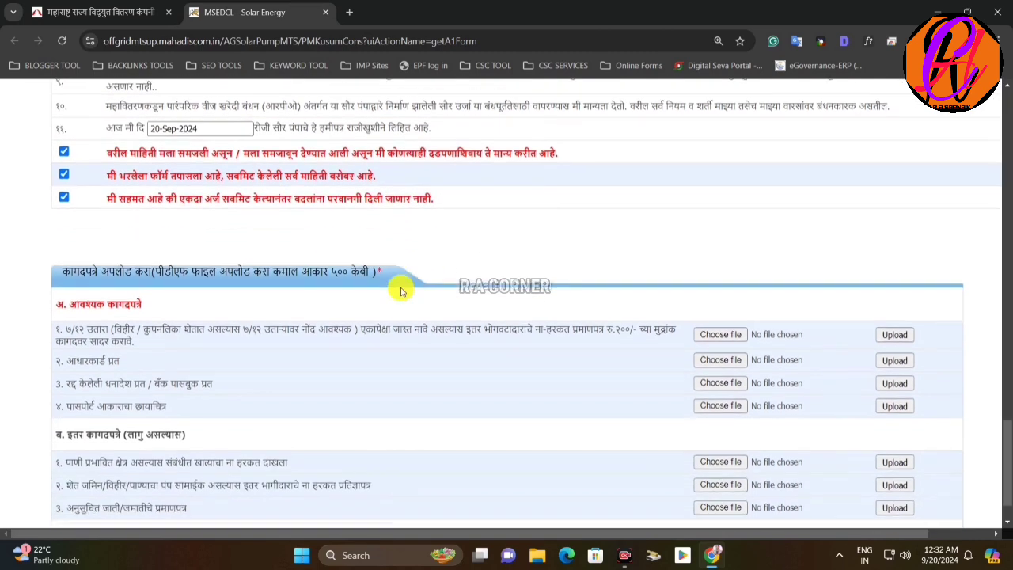
{"action": "scroll", "coordinate": [409, 300], "scroll_direction": "down", "scroll_amount": 1}
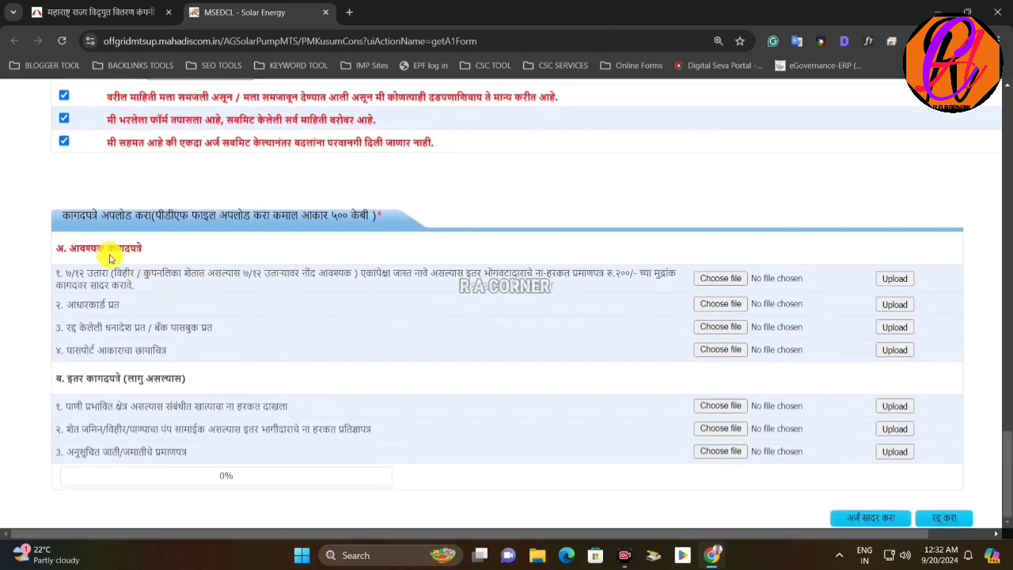
{"action": "left_click_drag", "start_coordinate": [65, 248], "coordinate": [156, 249]}
{"action": "left_click", "coordinate": [156, 249]}
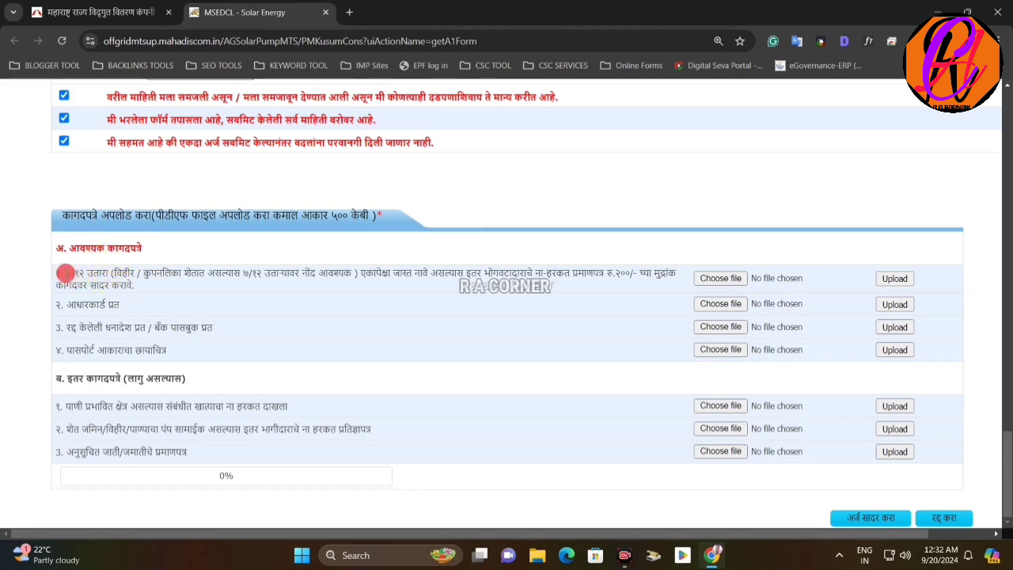
{"action": "left_click_drag", "start_coordinate": [65, 272], "coordinate": [109, 272]}
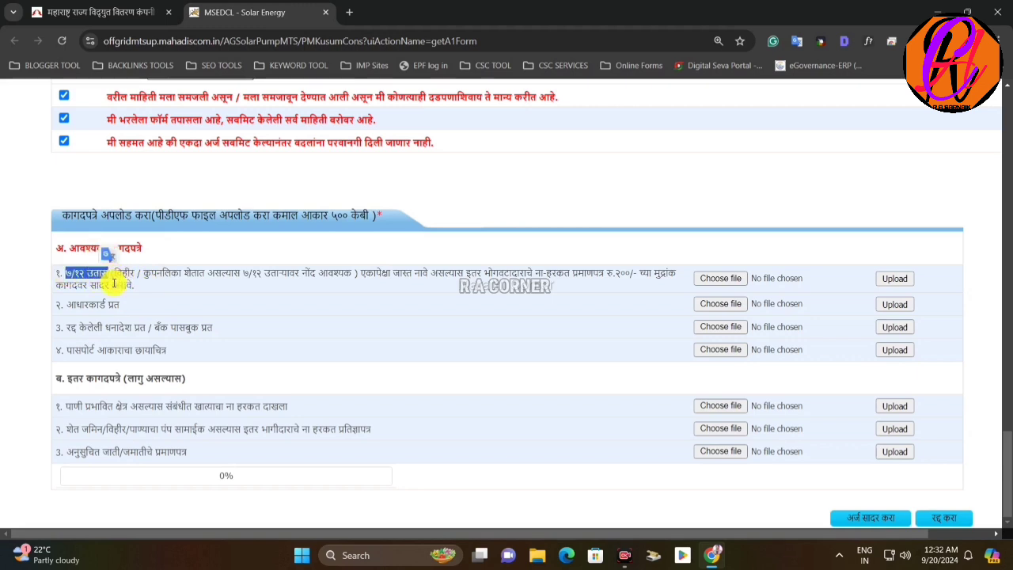
{"action": "left_click", "coordinate": [91, 272]}
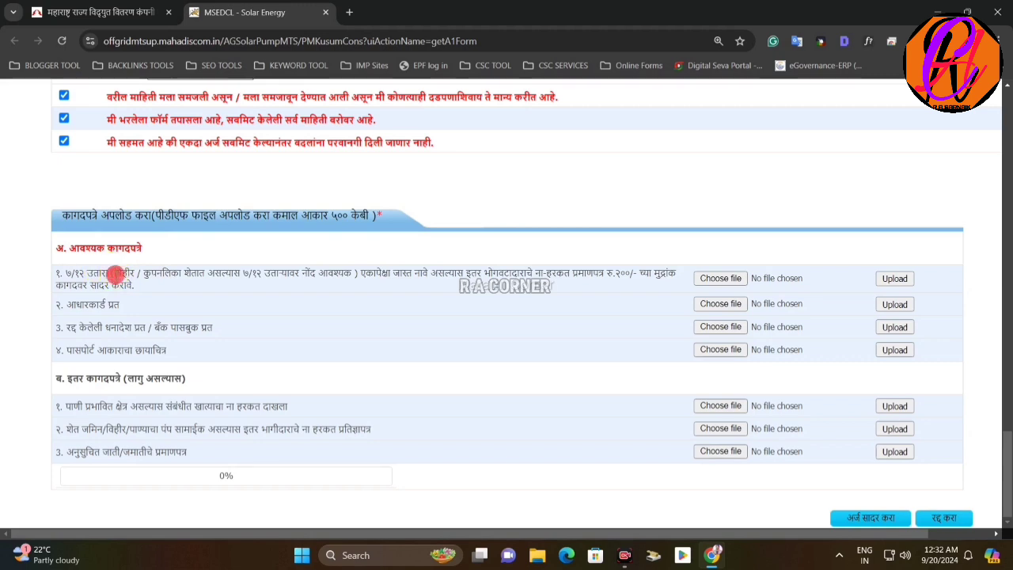
{"action": "left_click_drag", "start_coordinate": [148, 274], "coordinate": [339, 271]}
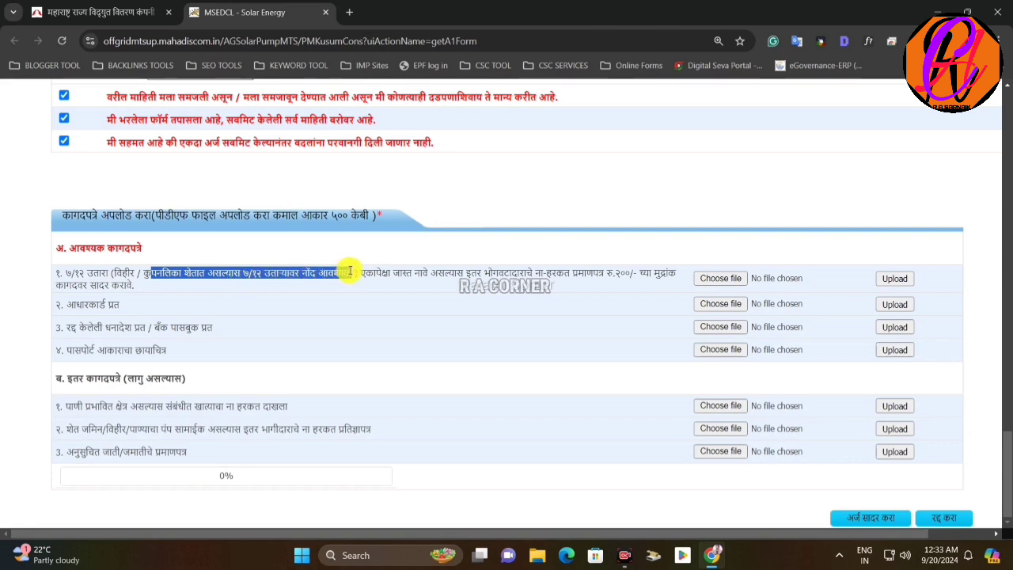
{"action": "left_click", "coordinate": [95, 271]}
{"action": "left_click_drag", "start_coordinate": [63, 274], "coordinate": [356, 275]}
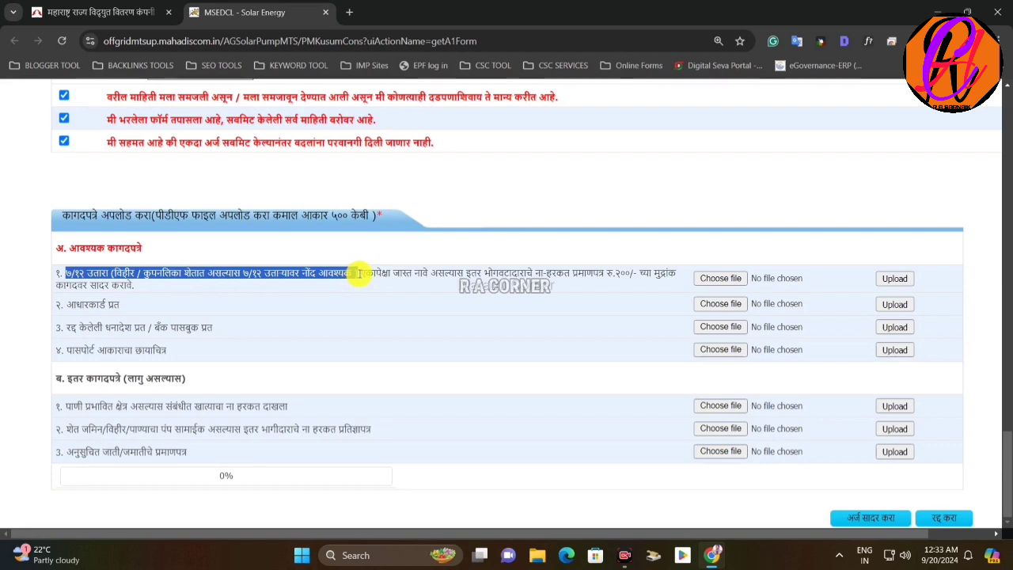
{"action": "left_click", "coordinate": [345, 275]}
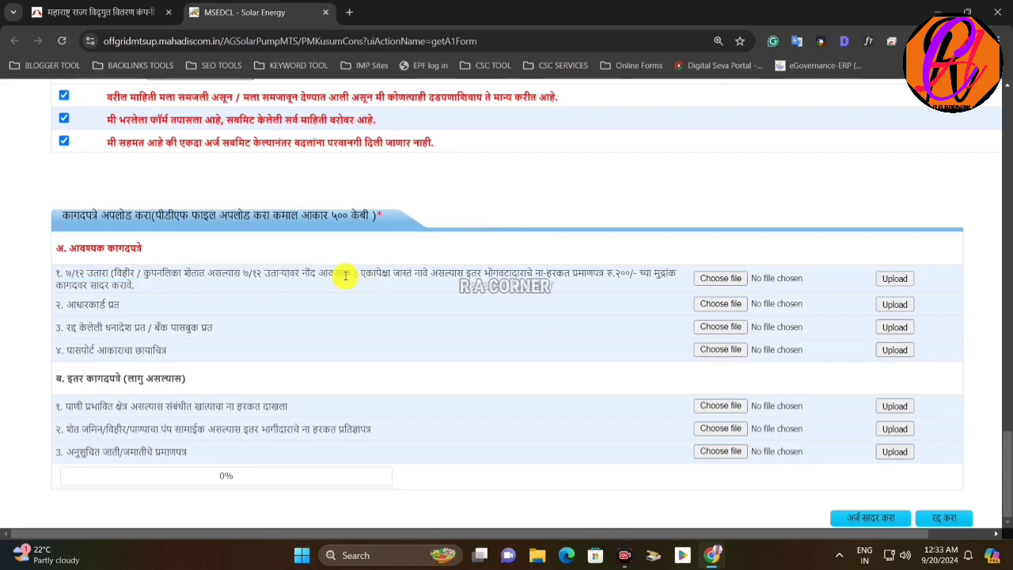
Read the 7/12 extract item's requirement for other holders' no-objection certificate and stamp paper.
{"action": "left_click_drag", "start_coordinate": [361, 274], "coordinate": [589, 275]}
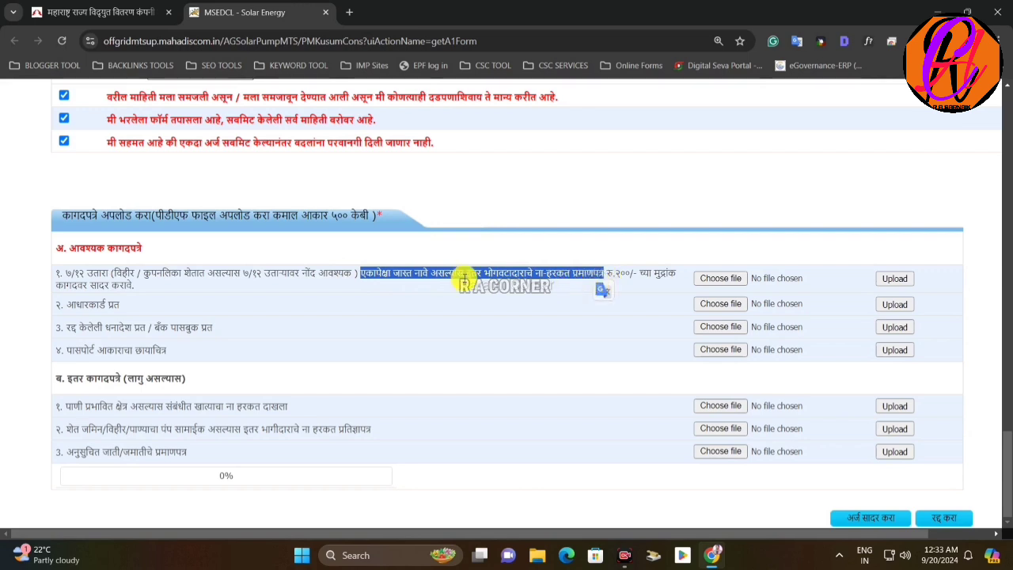
{"action": "left_click", "coordinate": [378, 269]}
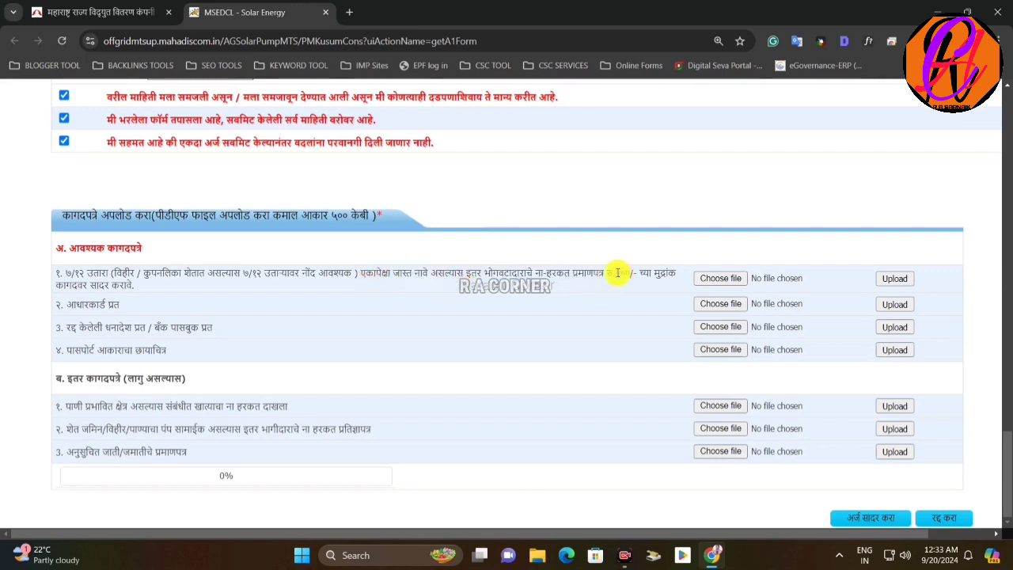
{"action": "left_click_drag", "start_coordinate": [617, 272], "coordinate": [662, 288]}
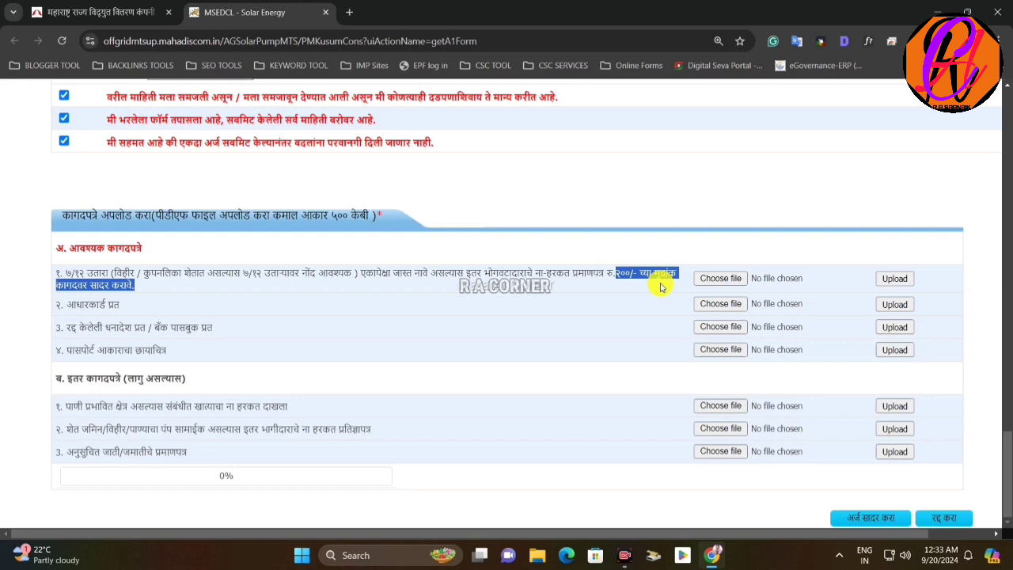
{"action": "left_click", "coordinate": [615, 275]}
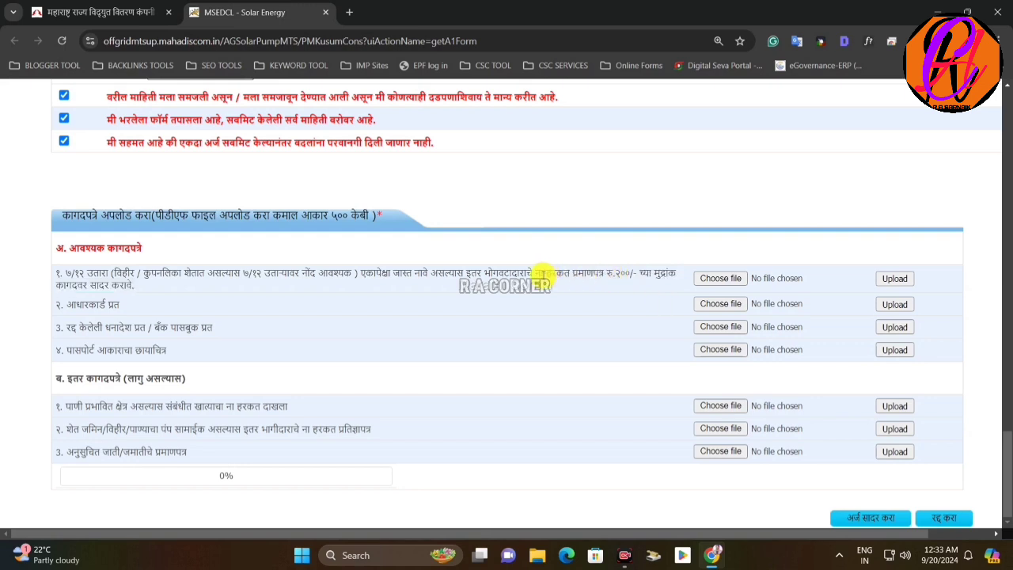
Reread the 7/12 extract item, focusing on the Rs. 200 stamp-paper no-objection certificate required when the extract names several holders.
{"action": "left_click_drag", "start_coordinate": [540, 273], "coordinate": [638, 277]}
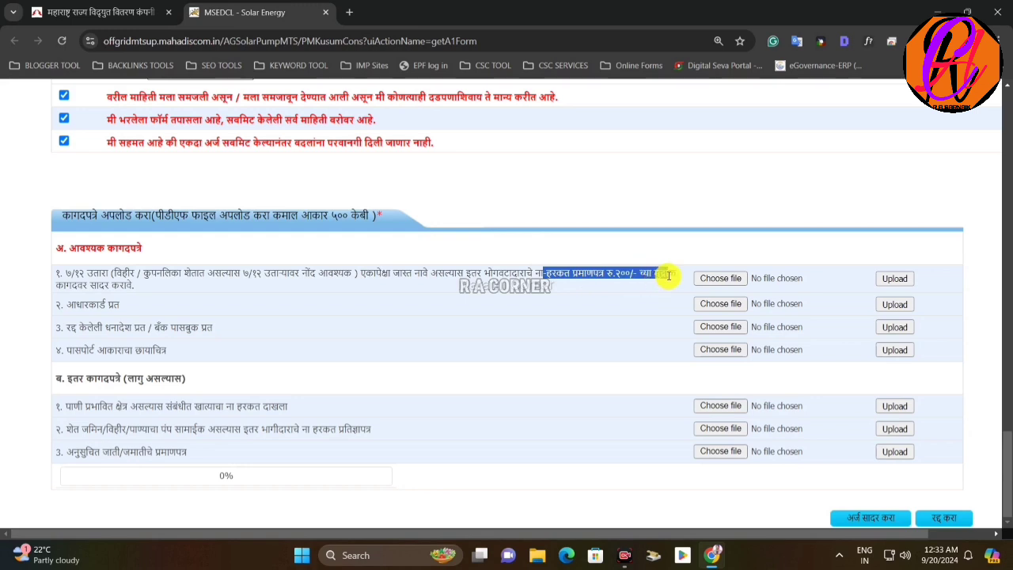
{"action": "left_click", "coordinate": [668, 275]}
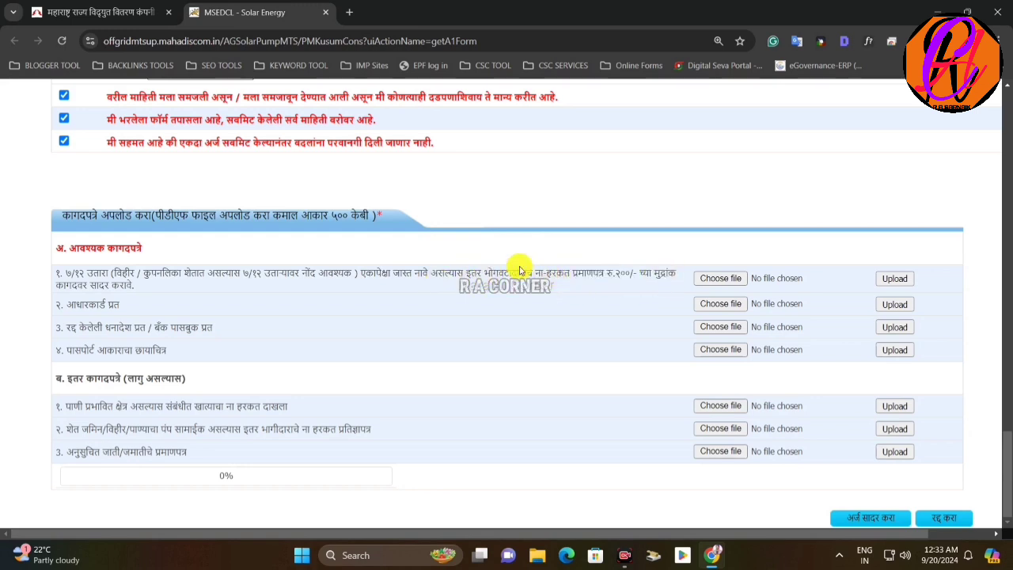
{"action": "left_click_drag", "start_coordinate": [65, 273], "coordinate": [140, 273]}
{"action": "left_click_drag", "start_coordinate": [404, 273], "coordinate": [630, 275]}
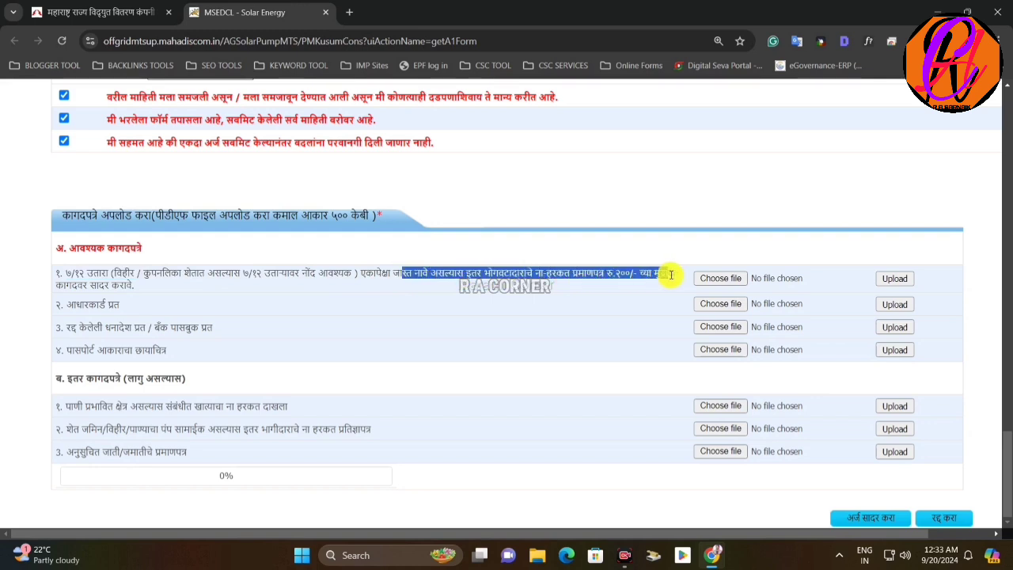
{"action": "left_click", "coordinate": [633, 277]}
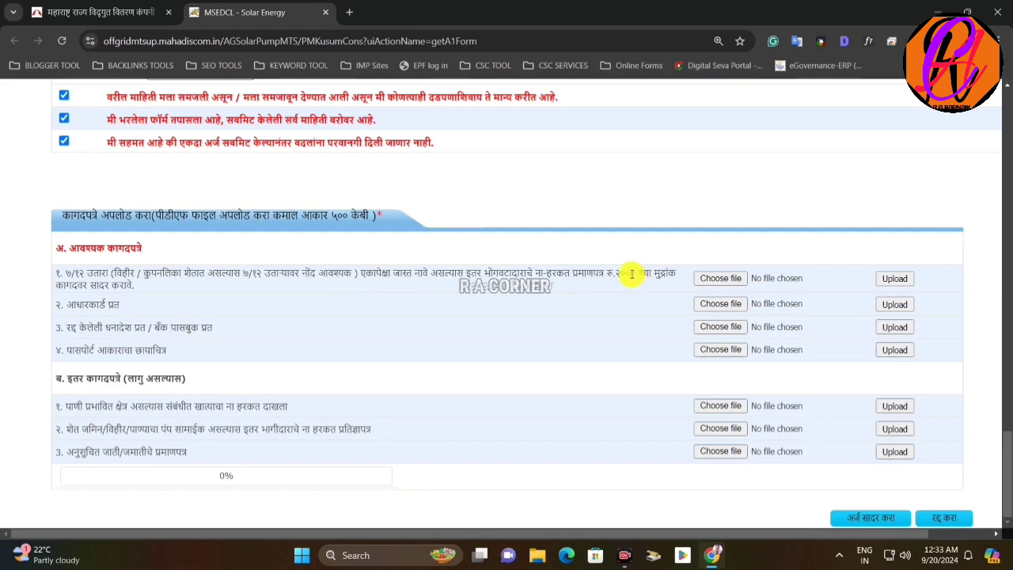
{"action": "left_click_drag", "start_coordinate": [631, 274], "coordinate": [669, 280]}
{"action": "left_click", "coordinate": [566, 282]}
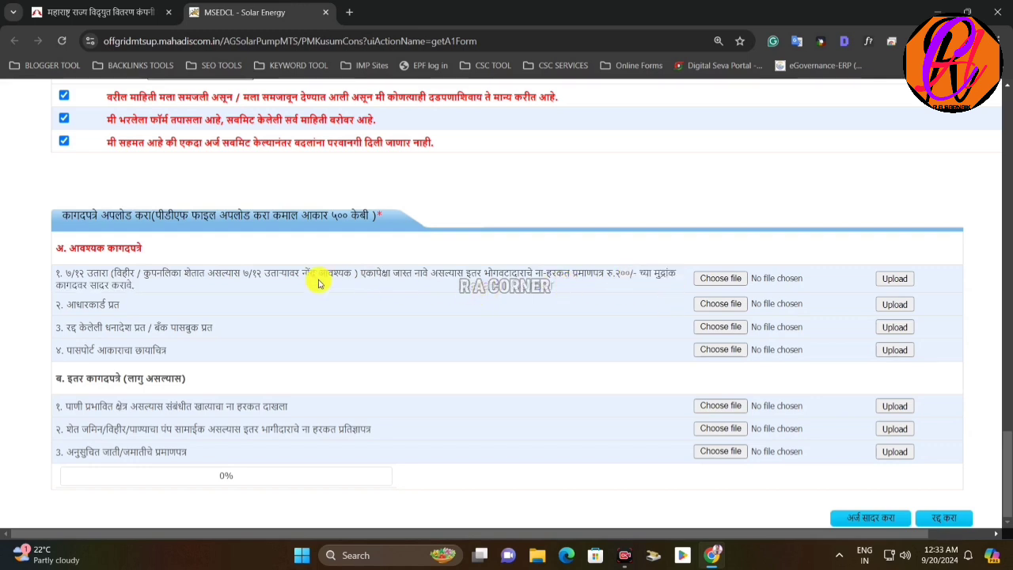
{"action": "left_click_drag", "start_coordinate": [57, 273], "coordinate": [291, 297]}
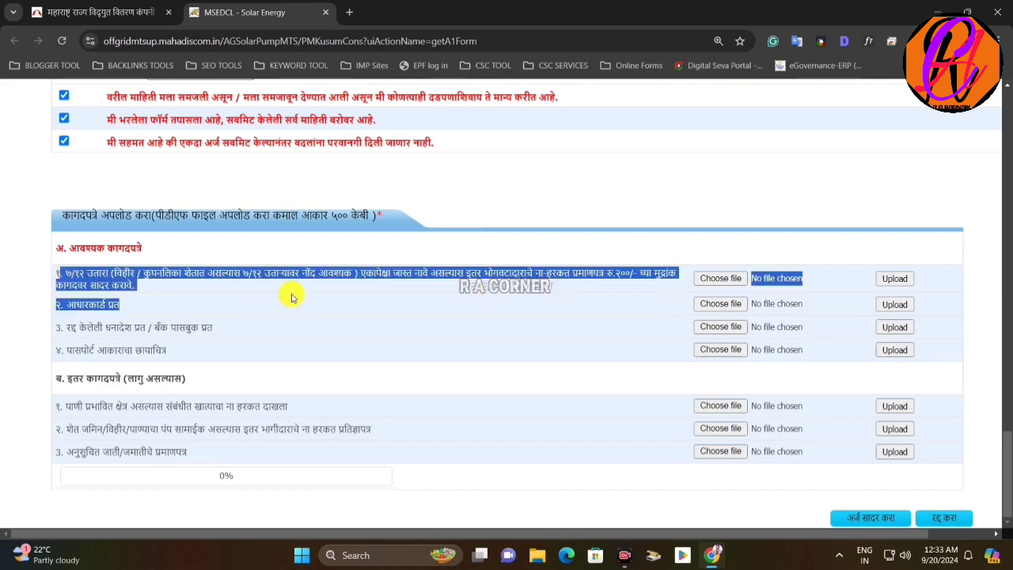
{"action": "left_click", "coordinate": [323, 273]}
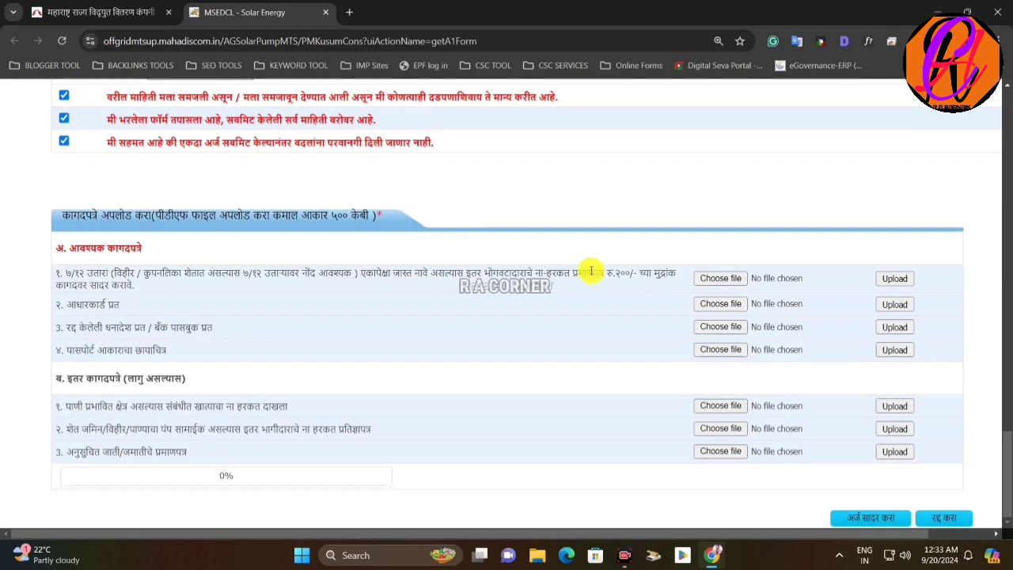
Attach 712.pdf as the 7/12 extract and aadharcard.pdf as the Aadhaar card copy.
{"action": "left_click", "coordinate": [718, 278]}
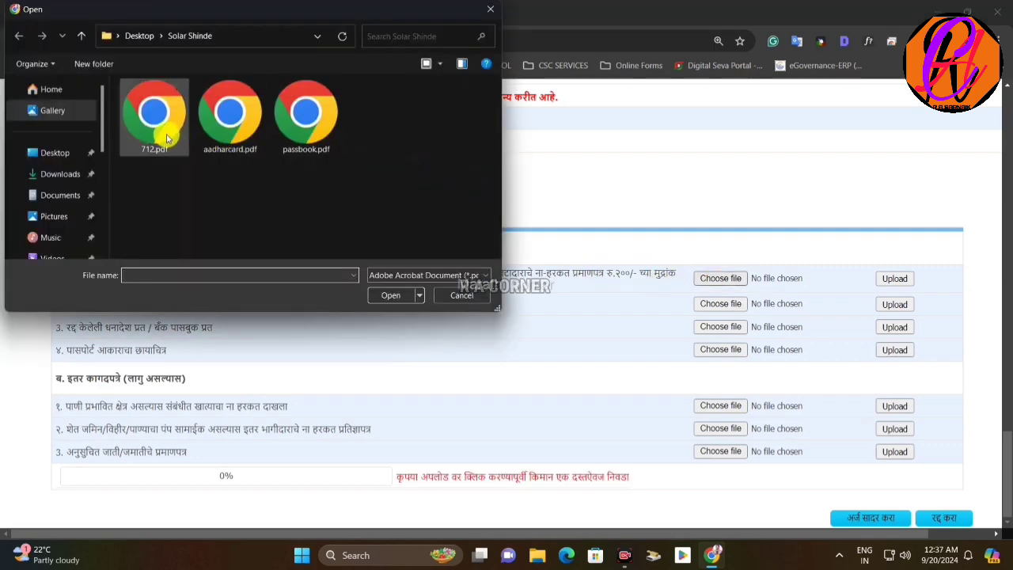
{"action": "double_click", "coordinate": [161, 123]}
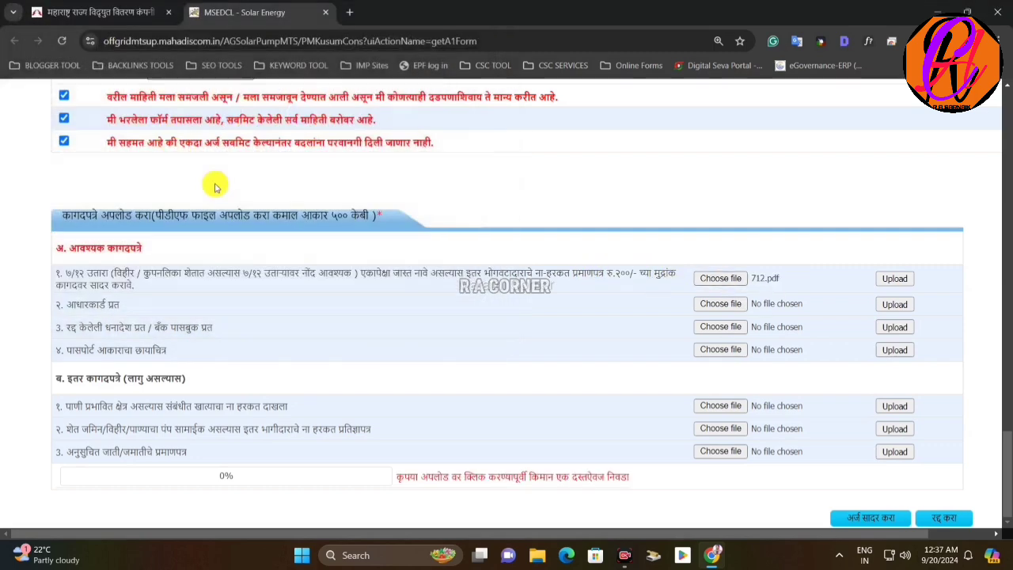
{"action": "left_click", "coordinate": [721, 305]}
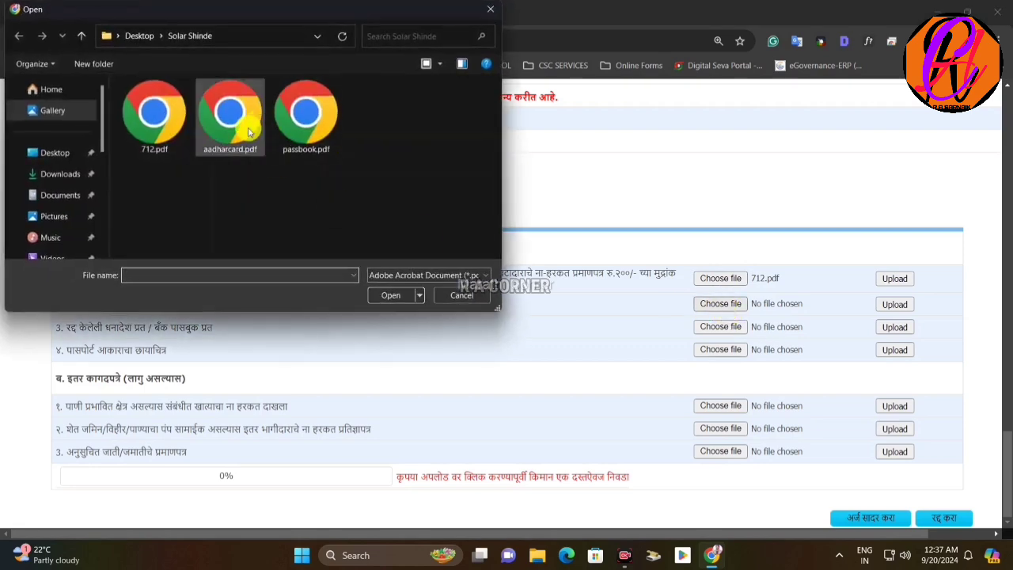
{"action": "double_click", "coordinate": [230, 119]}
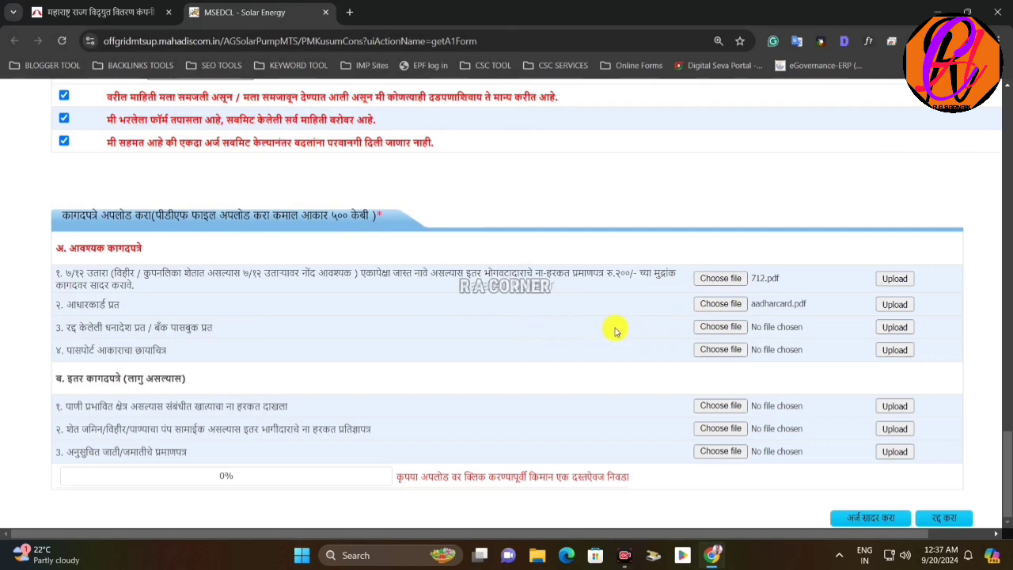
Attach passbook.pdf as the cancelled cheque or bank passbook copy and photo.pdf as the passport-size photograph.
{"action": "left_click", "coordinate": [734, 333]}
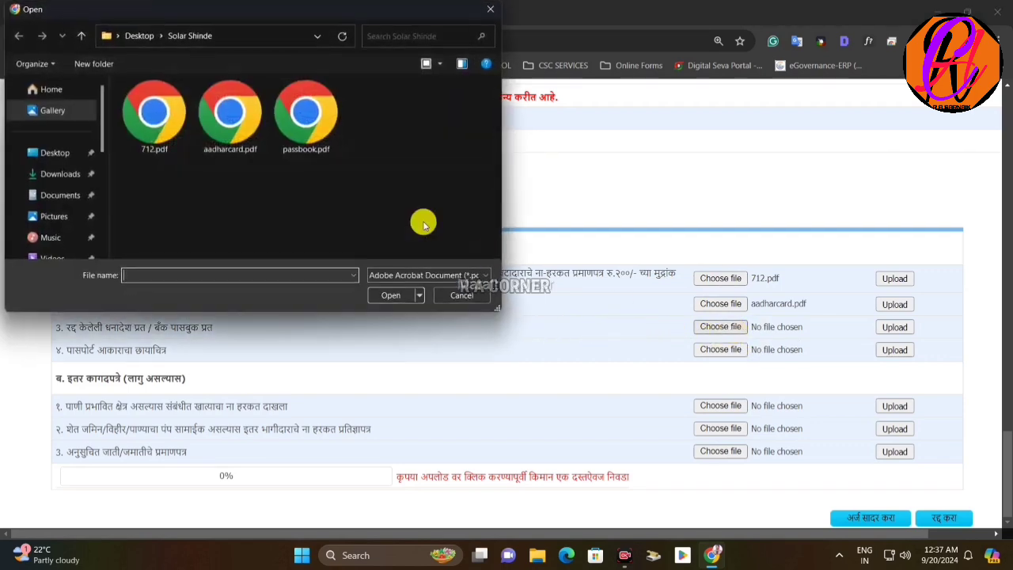
{"action": "double_click", "coordinate": [310, 132]}
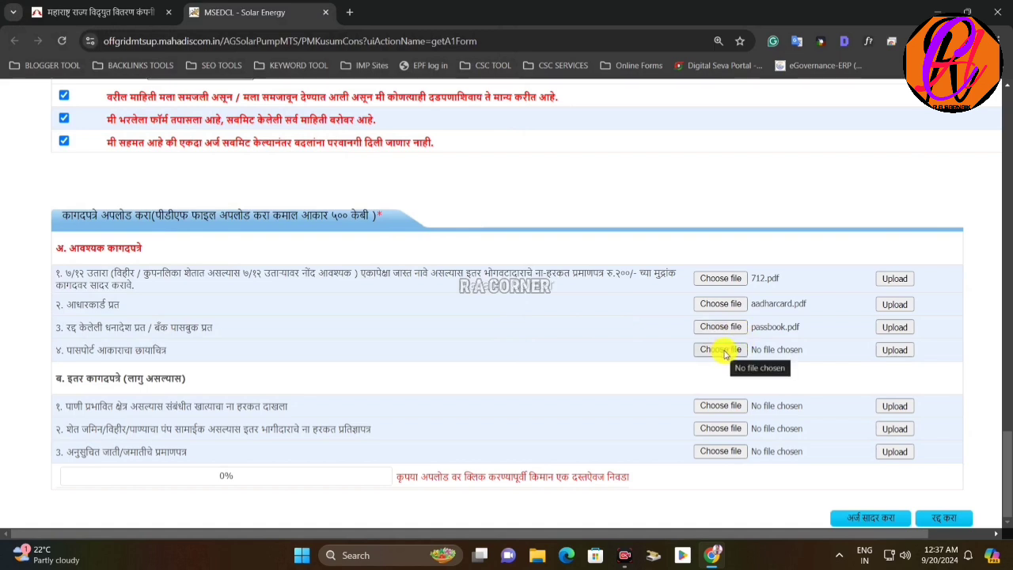
{"action": "left_click", "coordinate": [725, 354]}
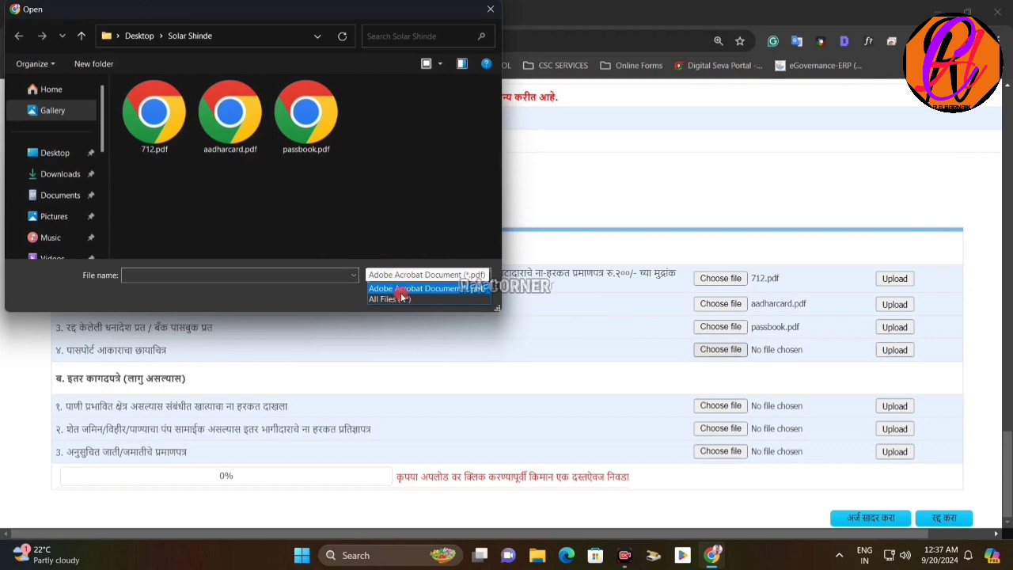
{"action": "left_click", "coordinate": [390, 298]}
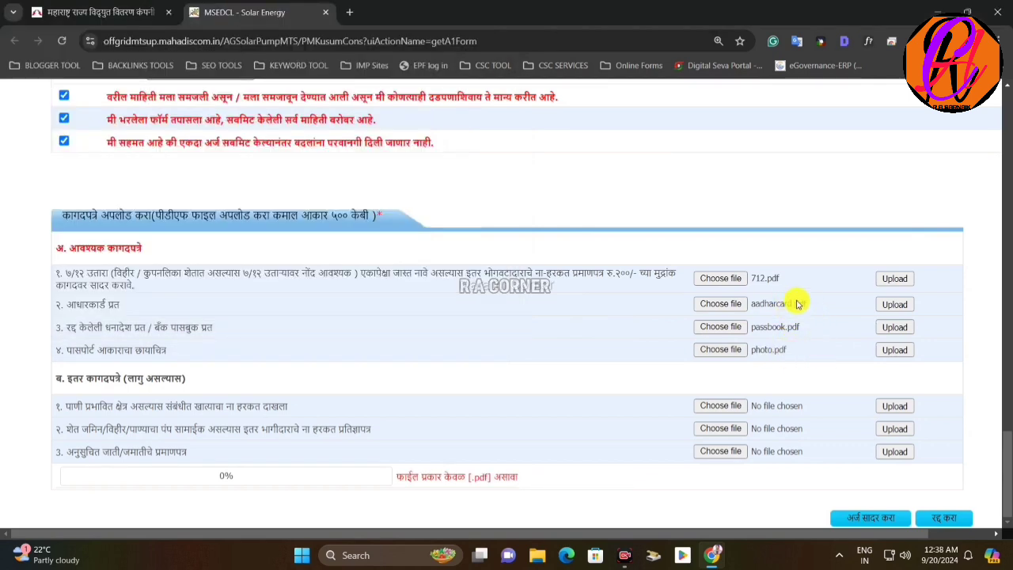
Upload all four attached required documents: 7/12 extract, Aadhaar card, bank passbook and passport photo.
{"action": "left_click", "coordinate": [899, 282]}
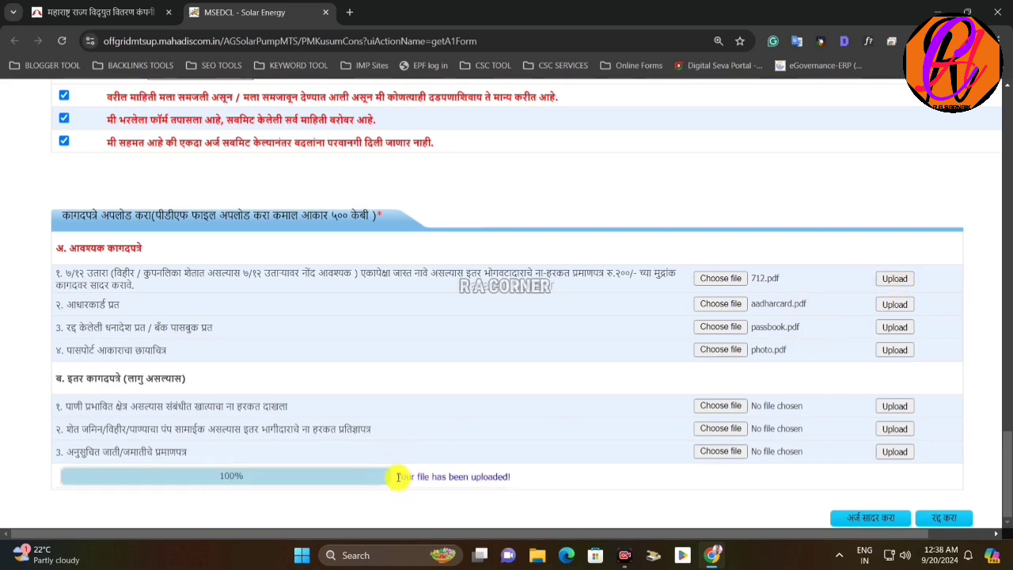
{"action": "left_click_drag", "start_coordinate": [398, 477], "coordinate": [516, 478]}
{"action": "left_click", "coordinate": [552, 482]}
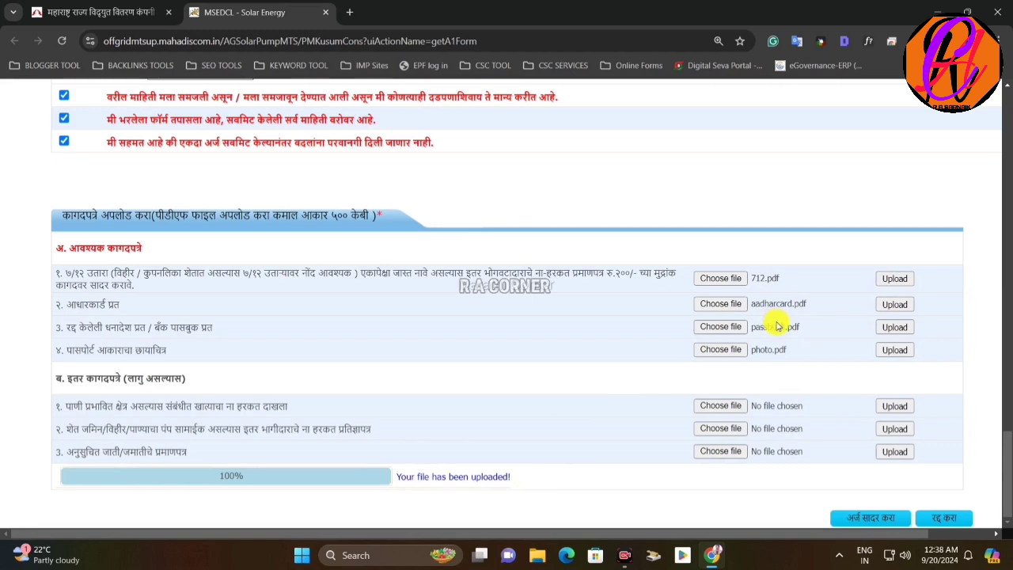
{"action": "left_click", "coordinate": [896, 306]}
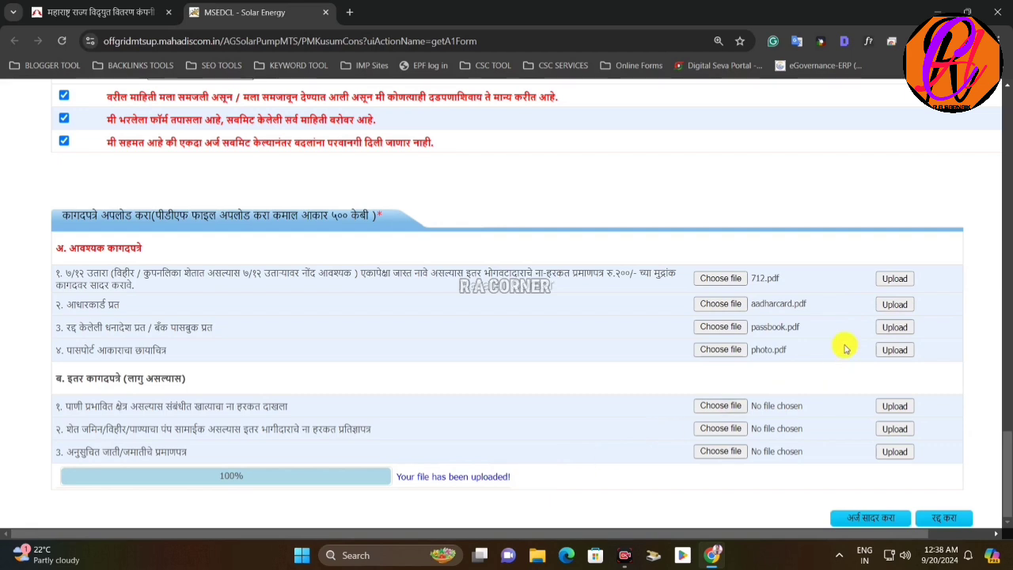
{"action": "left_click", "coordinate": [895, 327]}
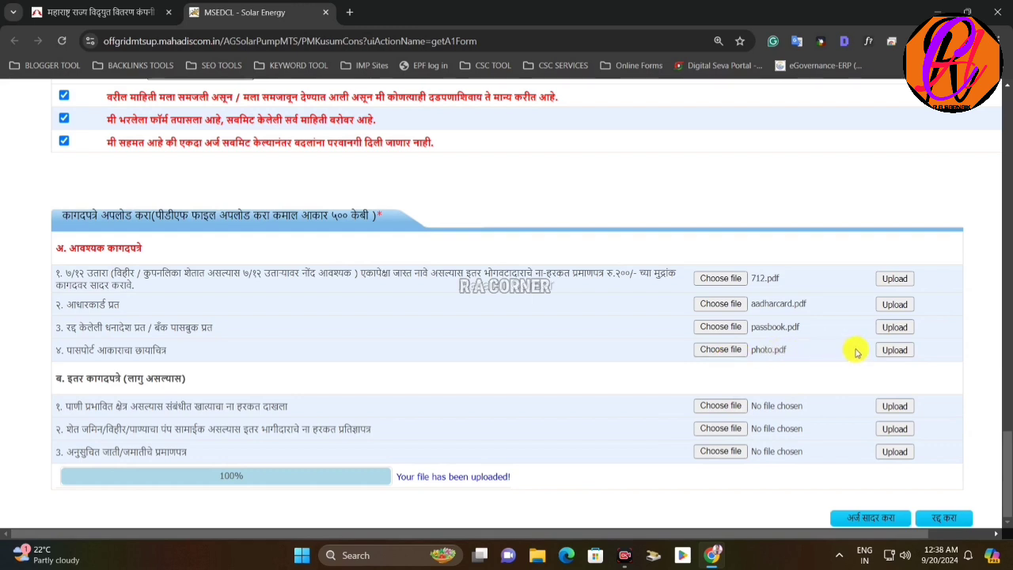
{"action": "left_click", "coordinate": [895, 350]}
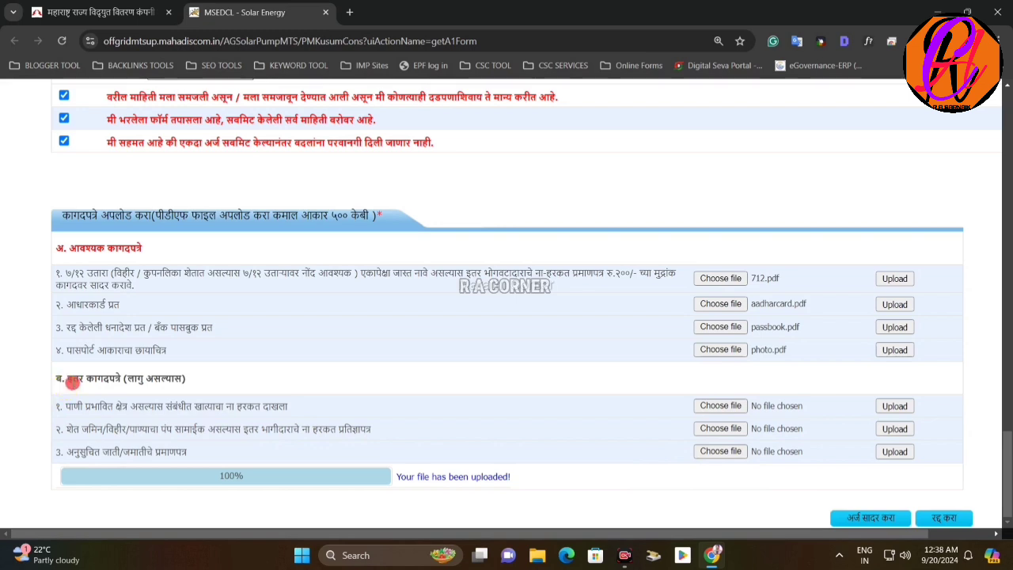
Read the heading for other documents if applicable and its first item, the department's no-objection certificate for water-affected areas.
{"action": "left_click_drag", "start_coordinate": [73, 382], "coordinate": [177, 378]}
{"action": "left_click", "coordinate": [176, 379]}
{"action": "left_click_drag", "start_coordinate": [67, 406], "coordinate": [283, 407]}
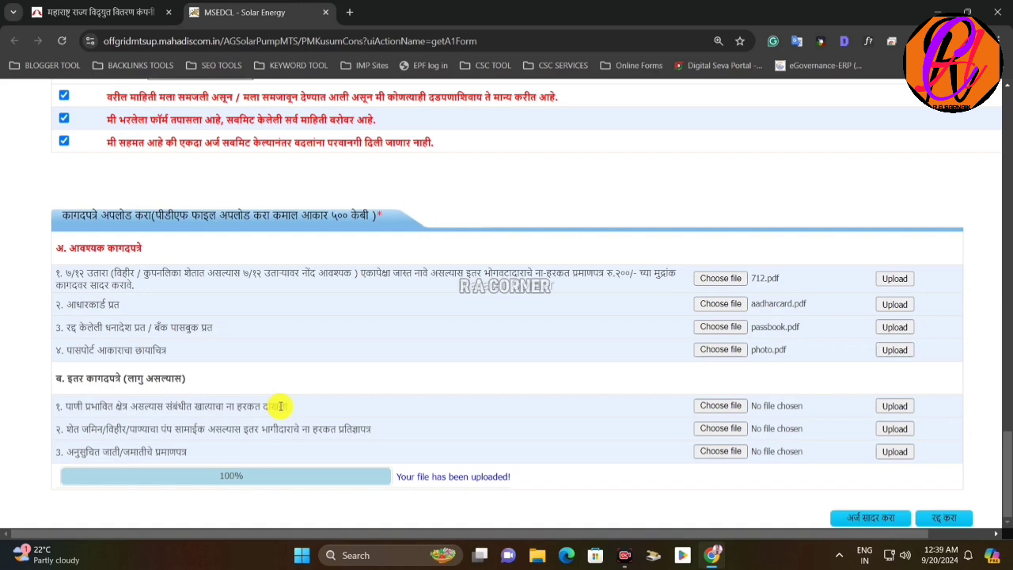
{"action": "left_click_drag", "start_coordinate": [262, 406], "coordinate": [280, 407]}
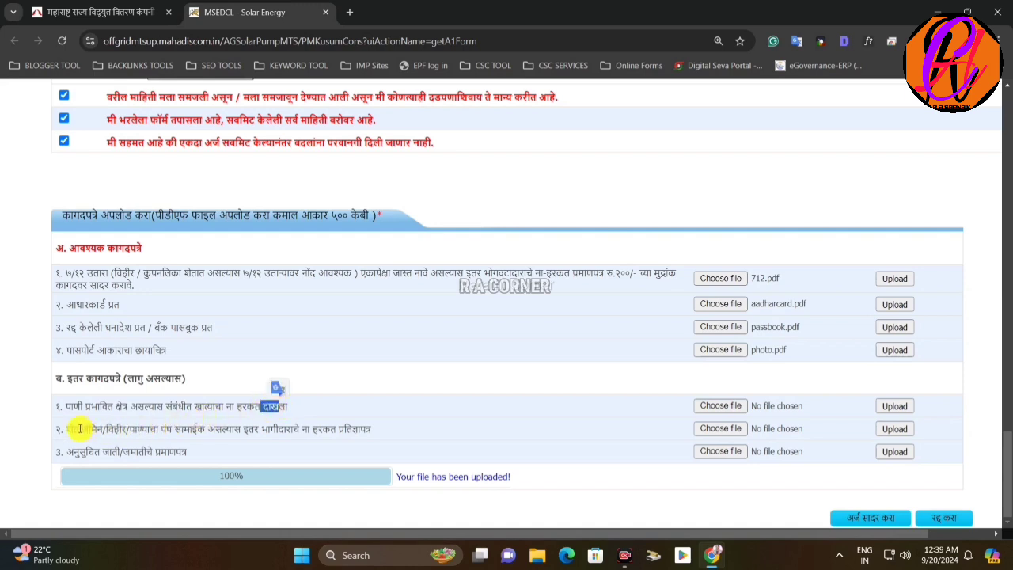
{"action": "left_click_drag", "start_coordinate": [71, 406], "coordinate": [267, 411]}
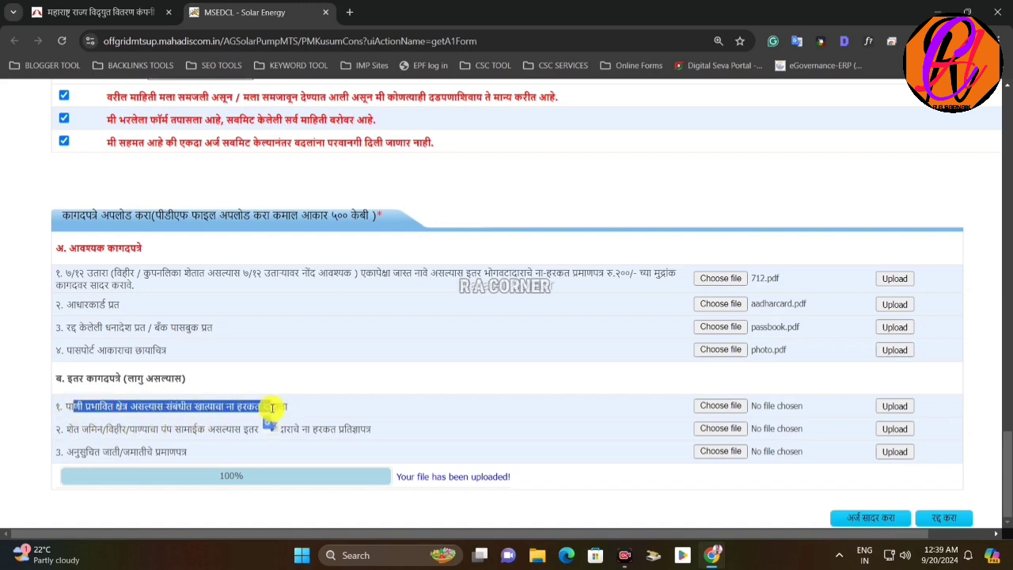
{"action": "left_click", "coordinate": [247, 409]}
Read the optional items on the co-owners' no-objection affidavit for shared land, well or pump and the scheduled caste/tribe certificate.
{"action": "left_click_drag", "start_coordinate": [64, 432], "coordinate": [378, 429]}
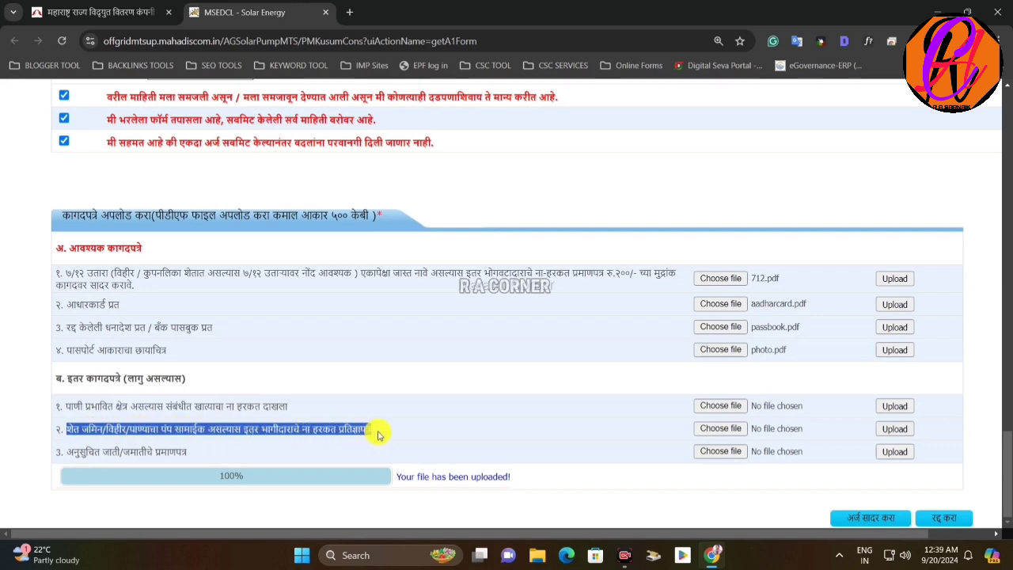
{"action": "left_click", "coordinate": [378, 434]}
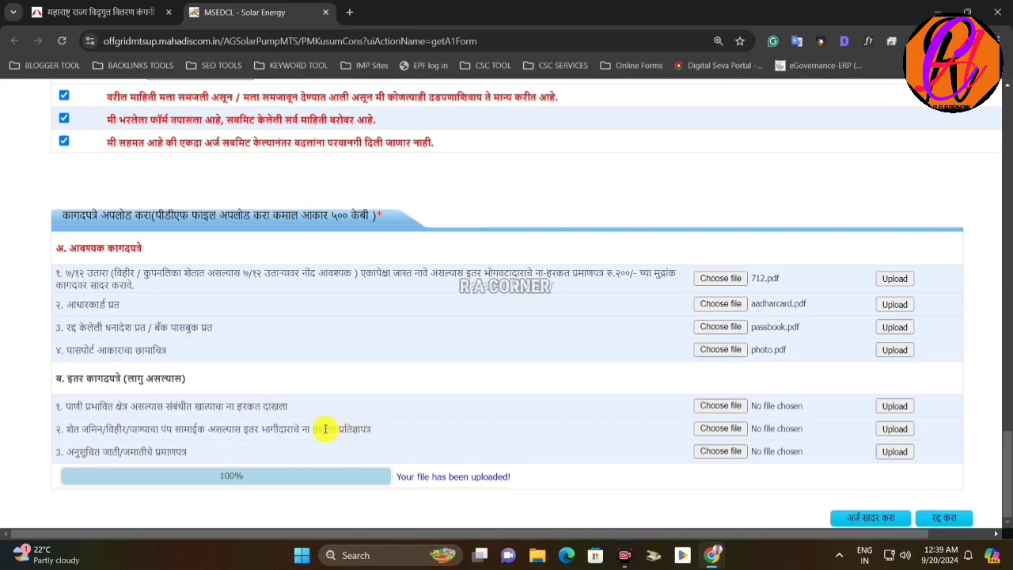
{"action": "left_click", "coordinate": [386, 428]}
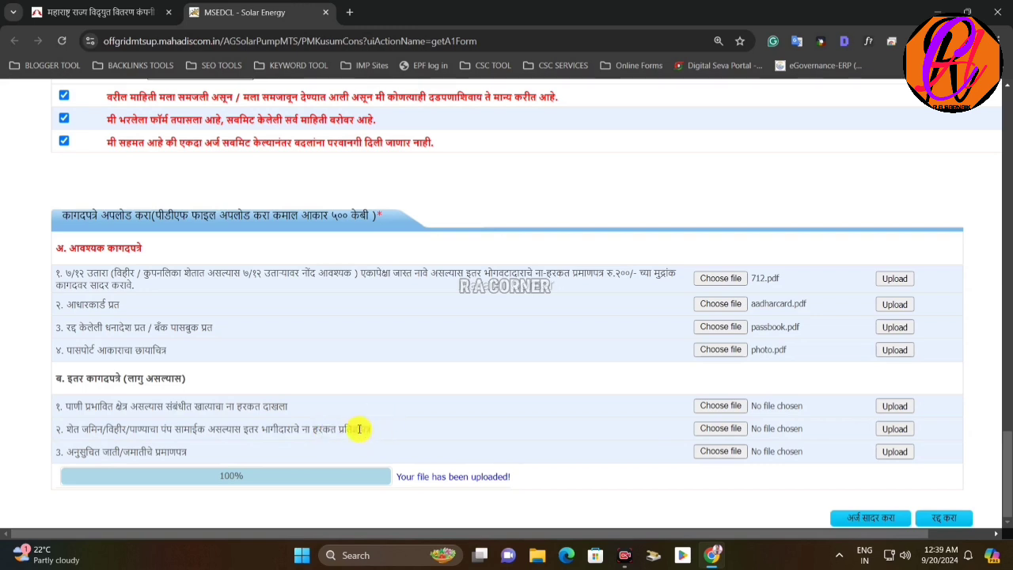
{"action": "left_click_drag", "start_coordinate": [79, 452], "coordinate": [140, 449]}
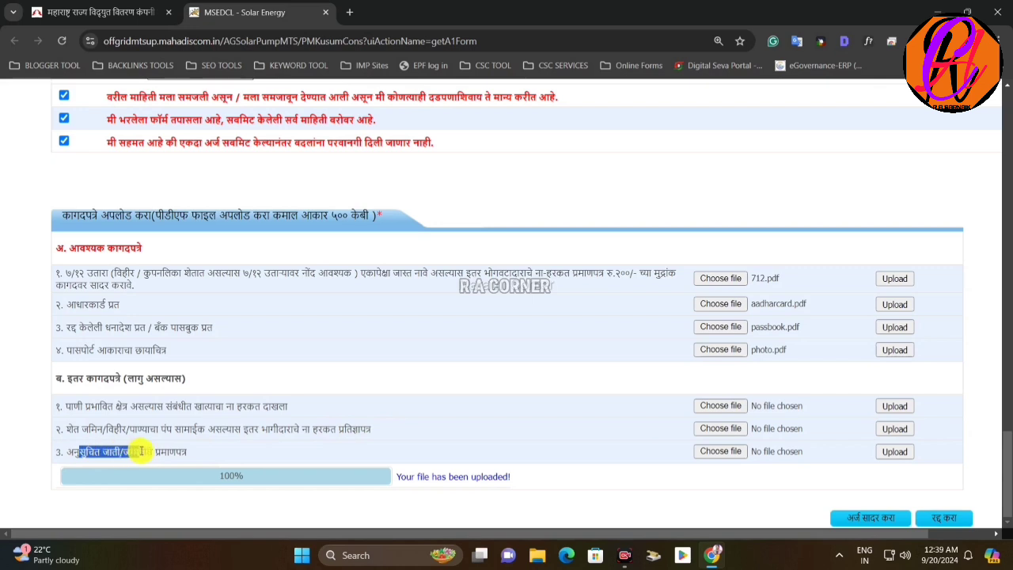
{"action": "left_click", "coordinate": [192, 456]}
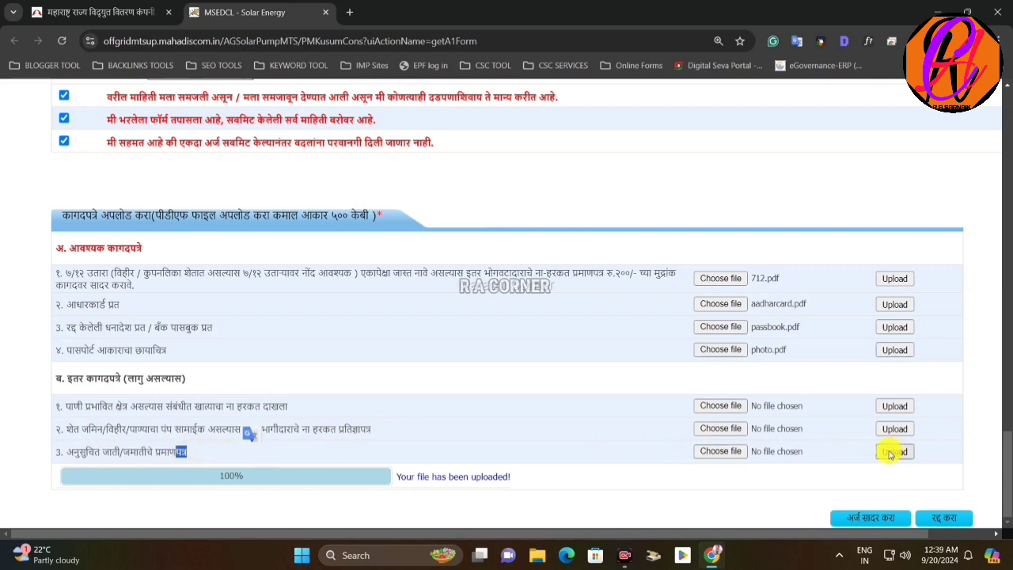
{"action": "left_click", "coordinate": [634, 456]}
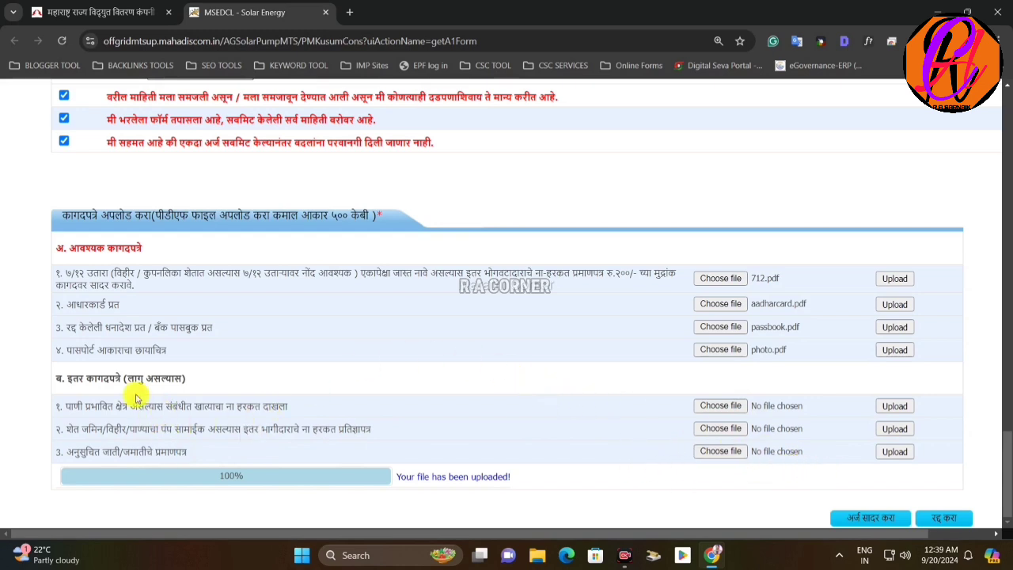
{"action": "left_click_drag", "start_coordinate": [120, 378], "coordinate": [187, 378]}
{"action": "left_click", "coordinate": [178, 304]}
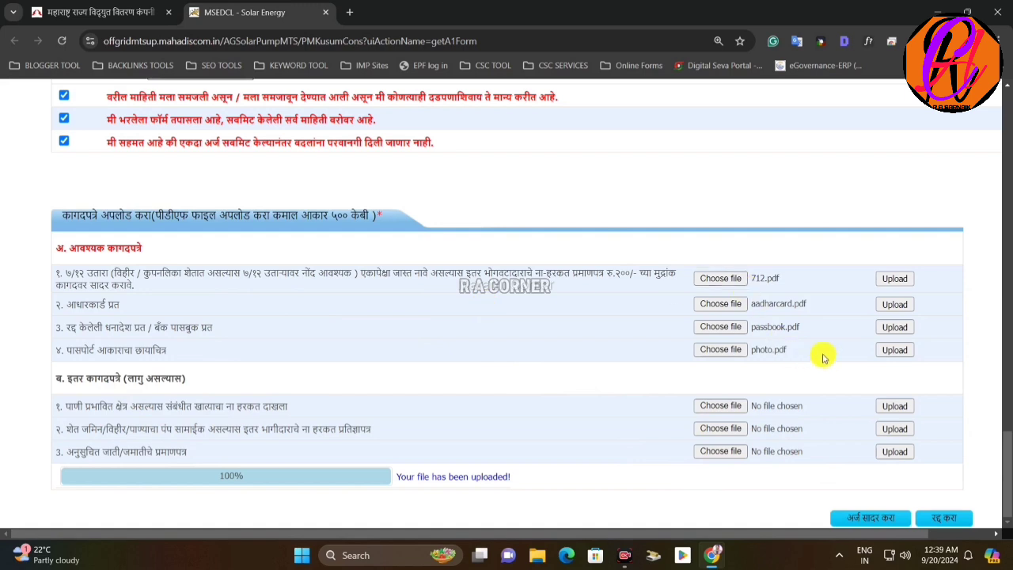
Submit the completed application, confirming the registration and accepting the do-not-refresh notices.
{"action": "left_click", "coordinate": [872, 520]}
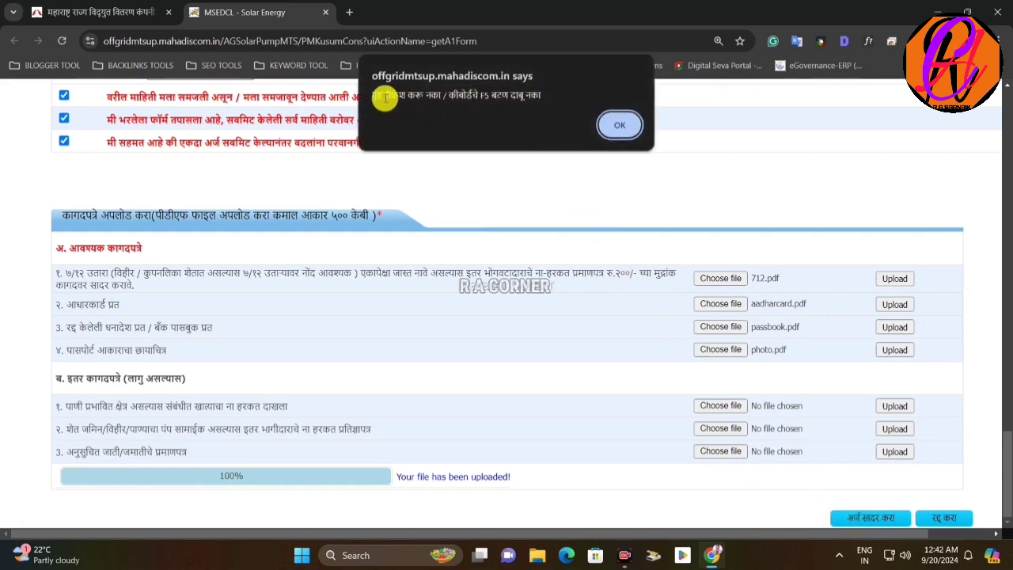
{"action": "left_click", "coordinate": [620, 126]}
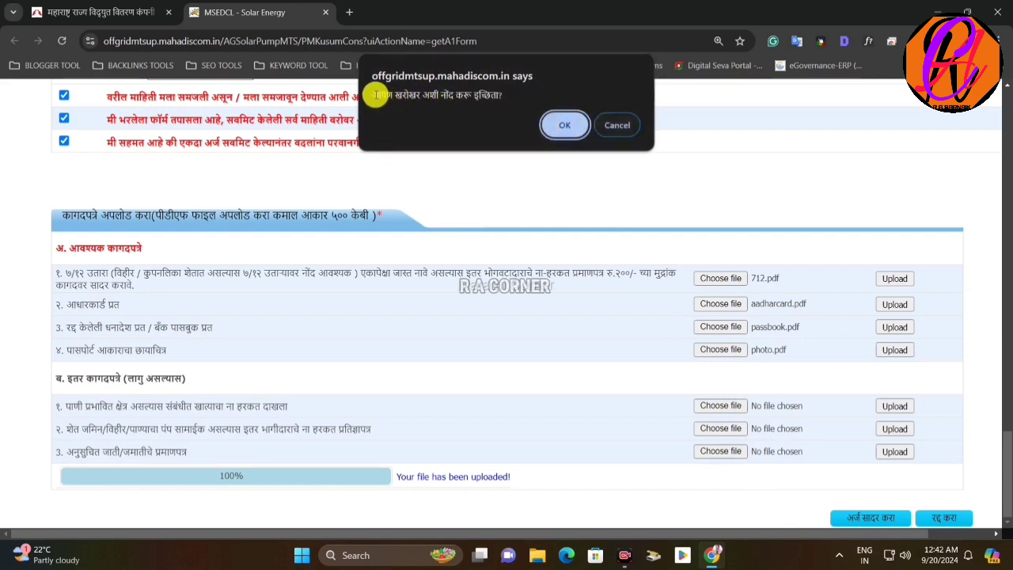
{"action": "left_click_drag", "start_coordinate": [376, 95], "coordinate": [492, 95]}
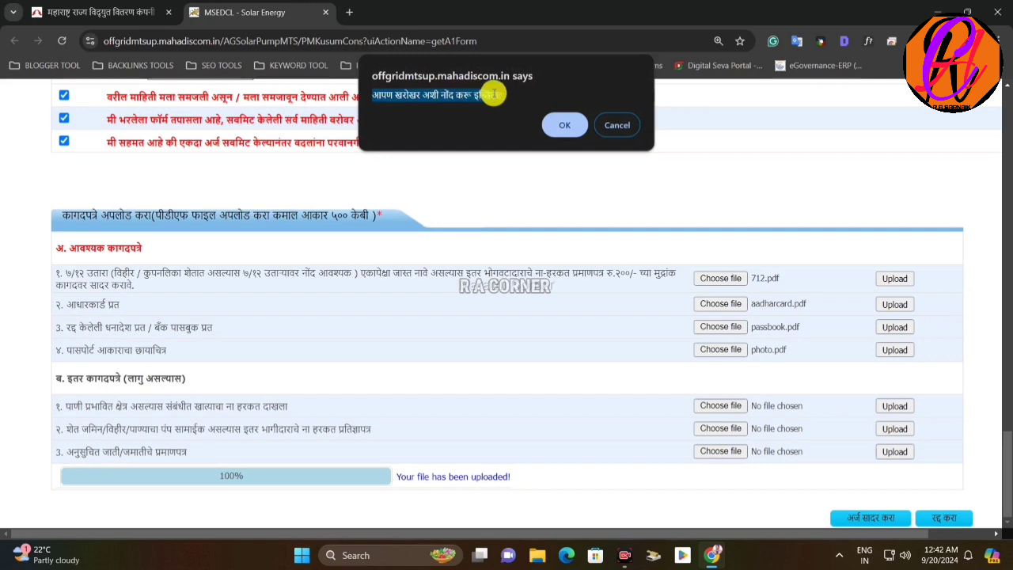
{"action": "left_click", "coordinate": [570, 126]}
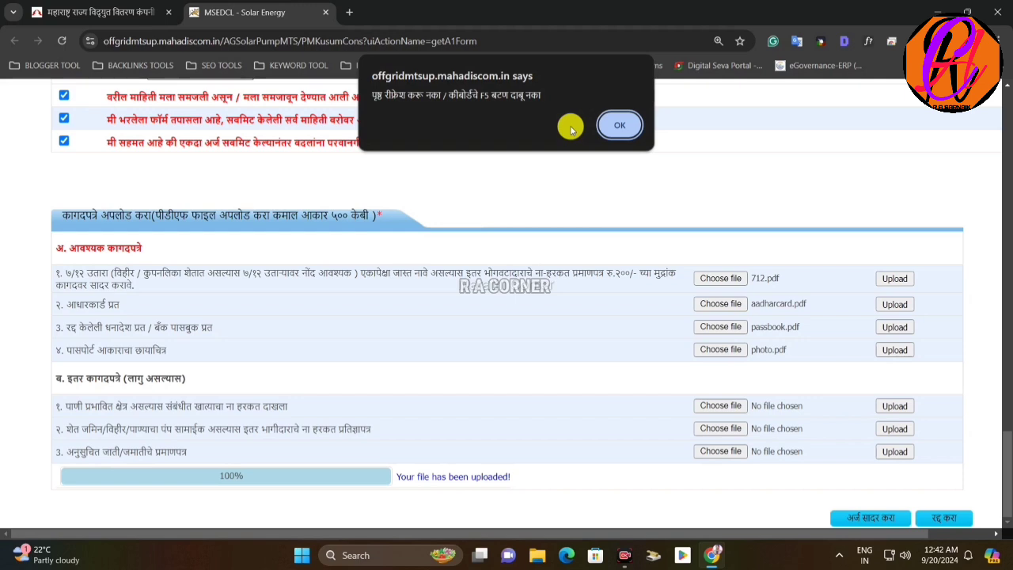
{"action": "left_click", "coordinate": [619, 125]}
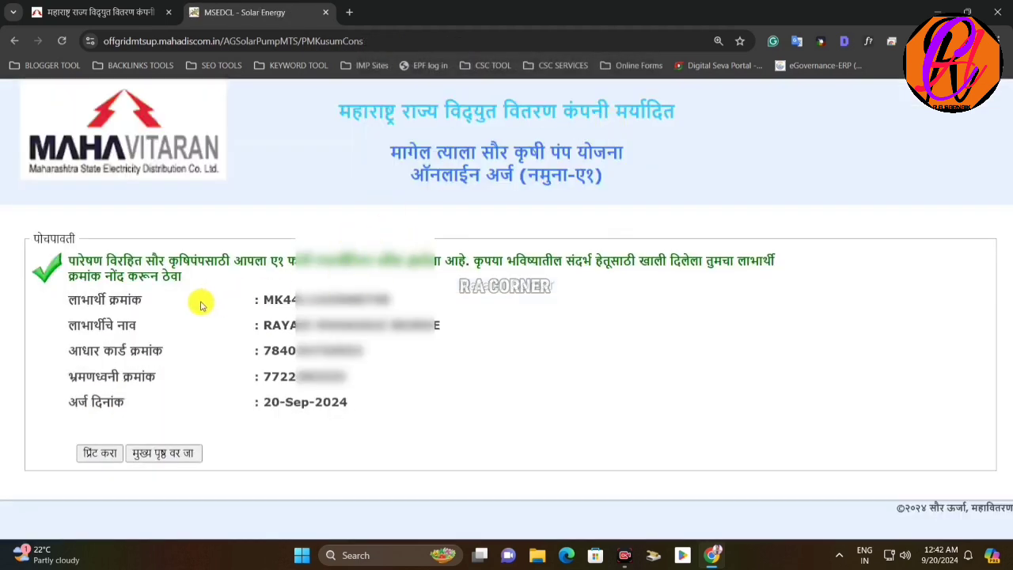
Print the application's acknowledgement receipt to PDF in portrait layout, saving it as MSEDCL - Solar Energy.pdf.
{"action": "left_click_drag", "start_coordinate": [73, 261], "coordinate": [765, 396]}
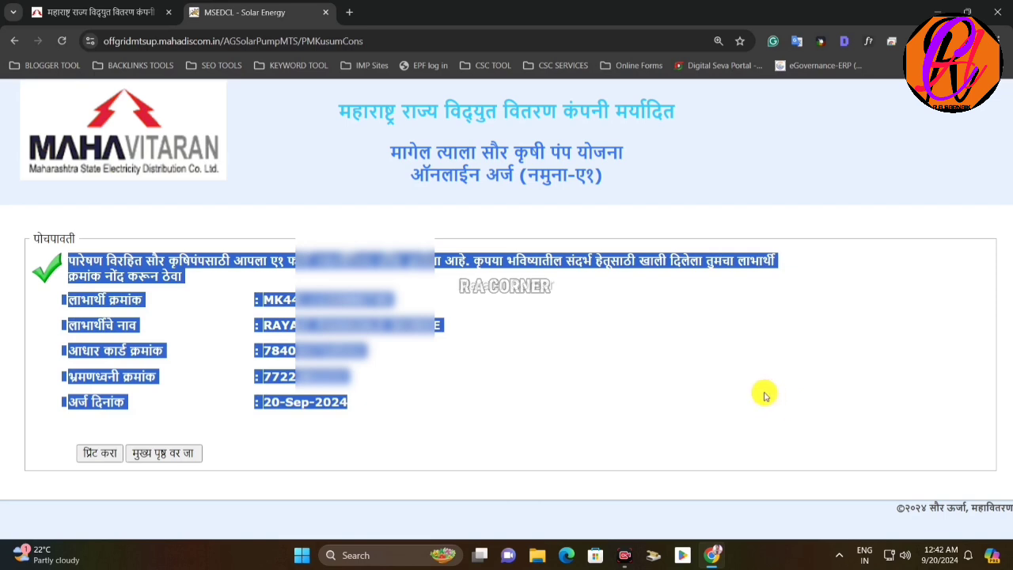
{"action": "left_click", "coordinate": [198, 374]}
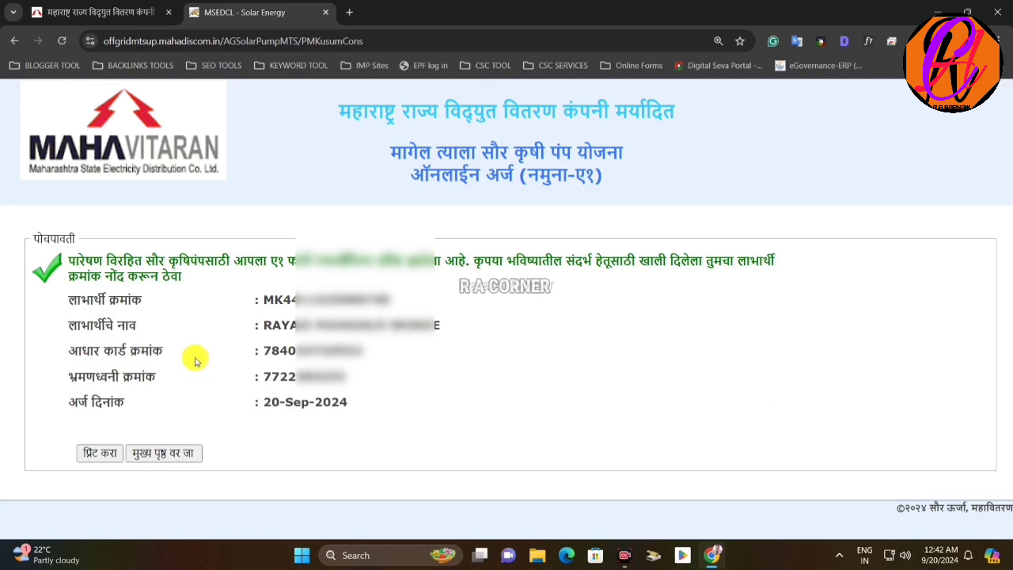
{"action": "left_click", "coordinate": [103, 456]}
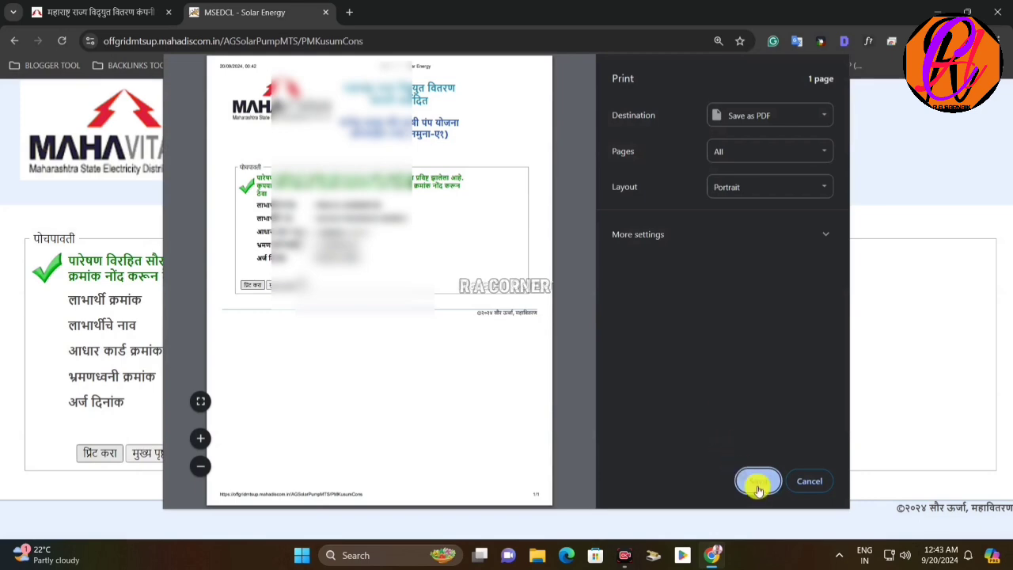
{"action": "left_click", "coordinate": [758, 484]}
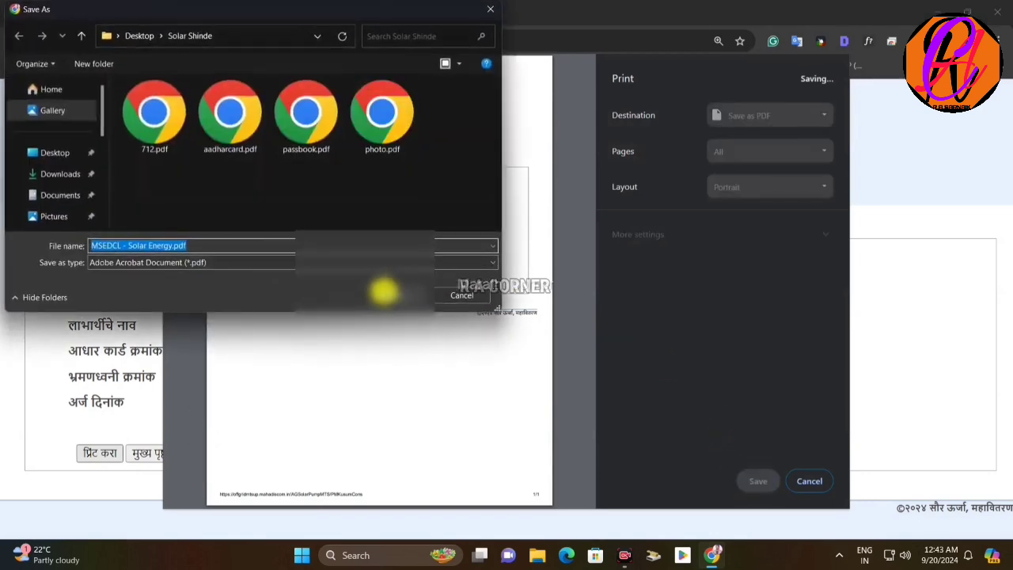
{"action": "left_click", "coordinate": [397, 294]}
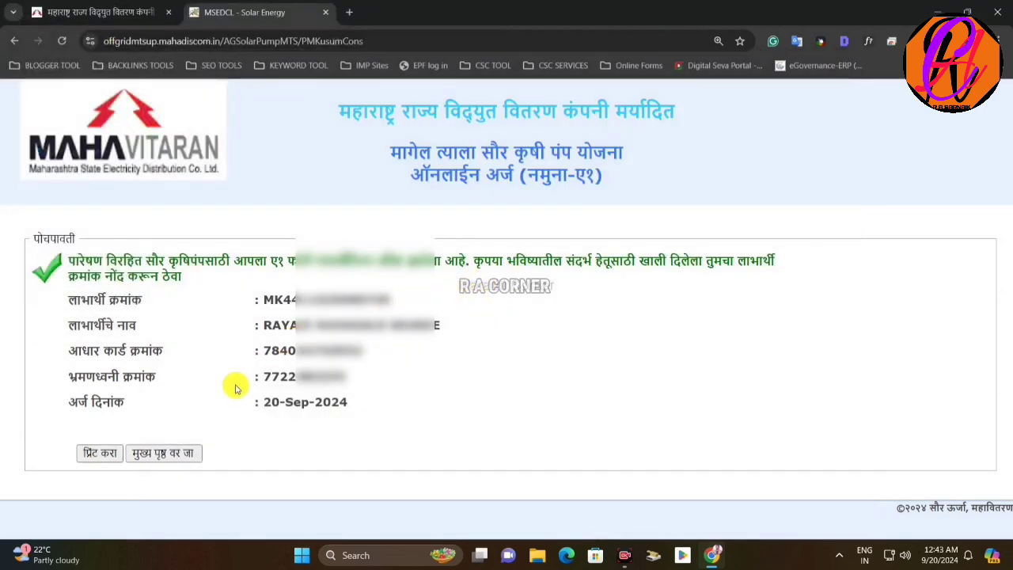
Read the receipt's beneficiary number, beneficiary name, Aadhaar number, mobile number and application date.
{"action": "left_click_drag", "start_coordinate": [198, 298], "coordinate": [418, 325]}
{"action": "left_click", "coordinate": [396, 337]}
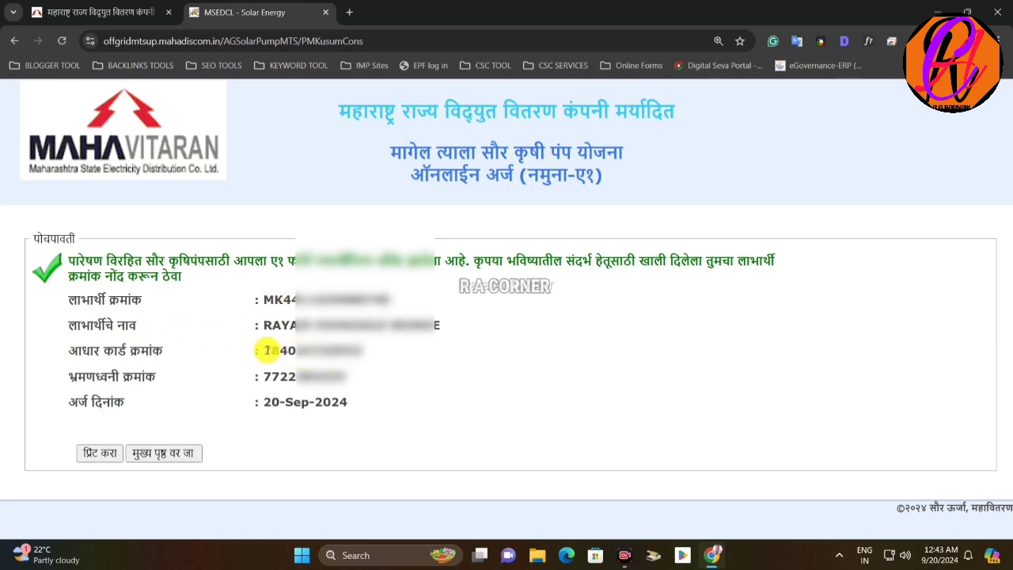
{"action": "left_click_drag", "start_coordinate": [262, 351], "coordinate": [368, 353]}
{"action": "left_click", "coordinate": [356, 363]}
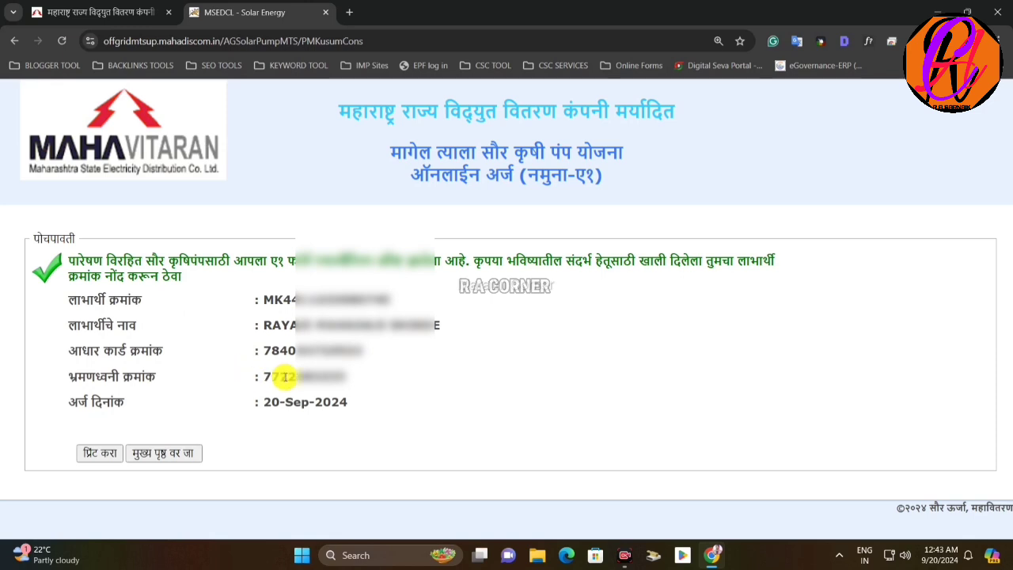
{"action": "left_click_drag", "start_coordinate": [251, 402], "coordinate": [366, 405]}
{"action": "left_click", "coordinate": [373, 392]}
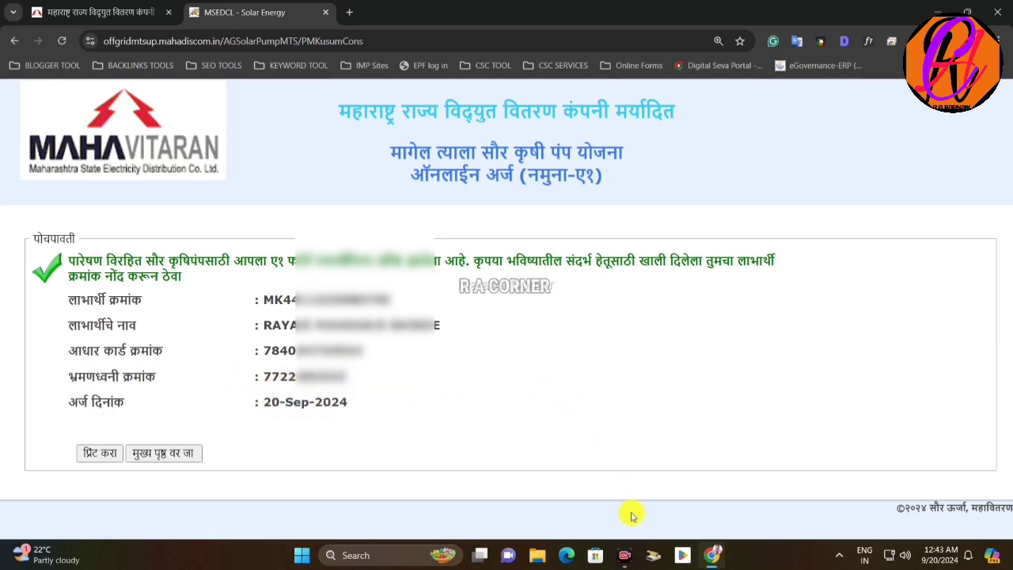
Close the receipt, open the application status page from the beneficiary services and search by the applicant's beneficiary number.
{"action": "key", "text": "ctrl+w"}
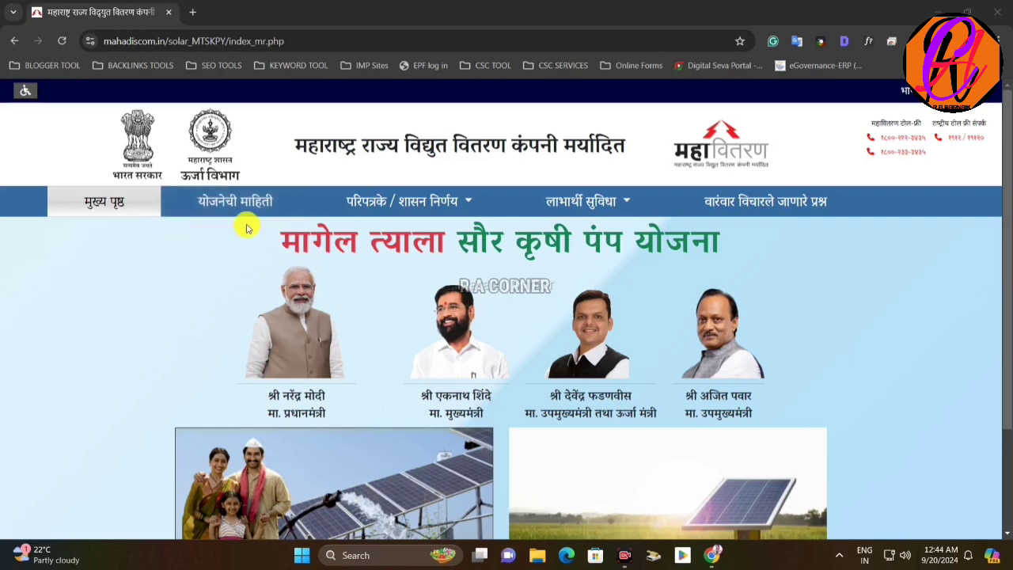
{"action": "left_click", "coordinate": [593, 202]}
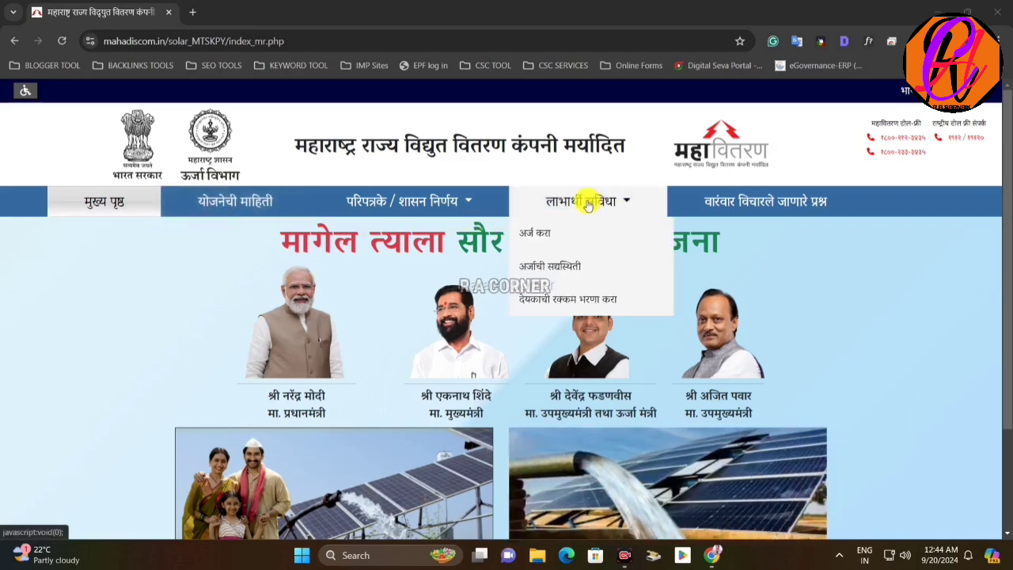
{"action": "left_click", "coordinate": [575, 270]}
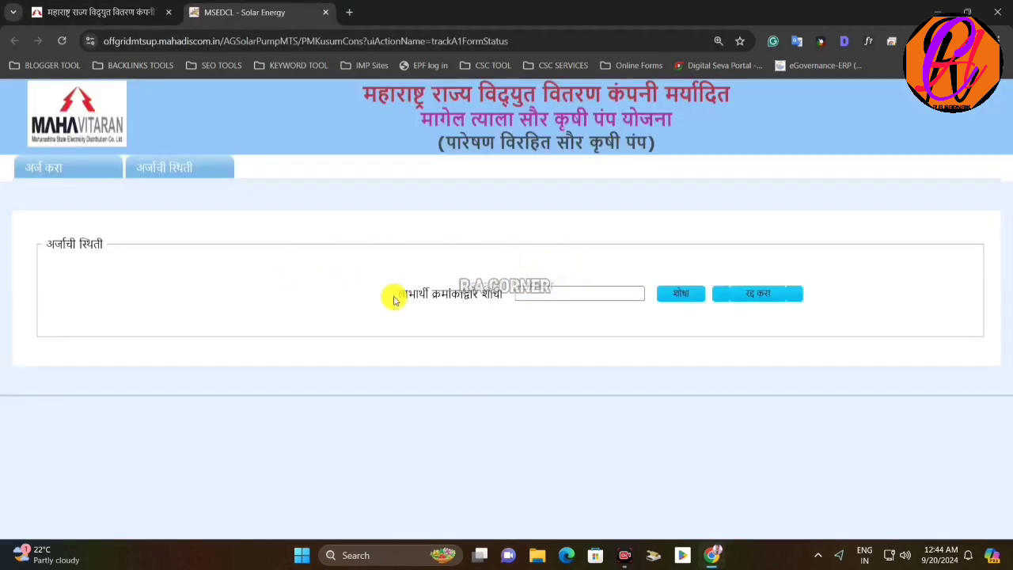
{"action": "left_click_drag", "start_coordinate": [393, 298], "coordinate": [513, 292]}
{"action": "left_click", "coordinate": [537, 292]}
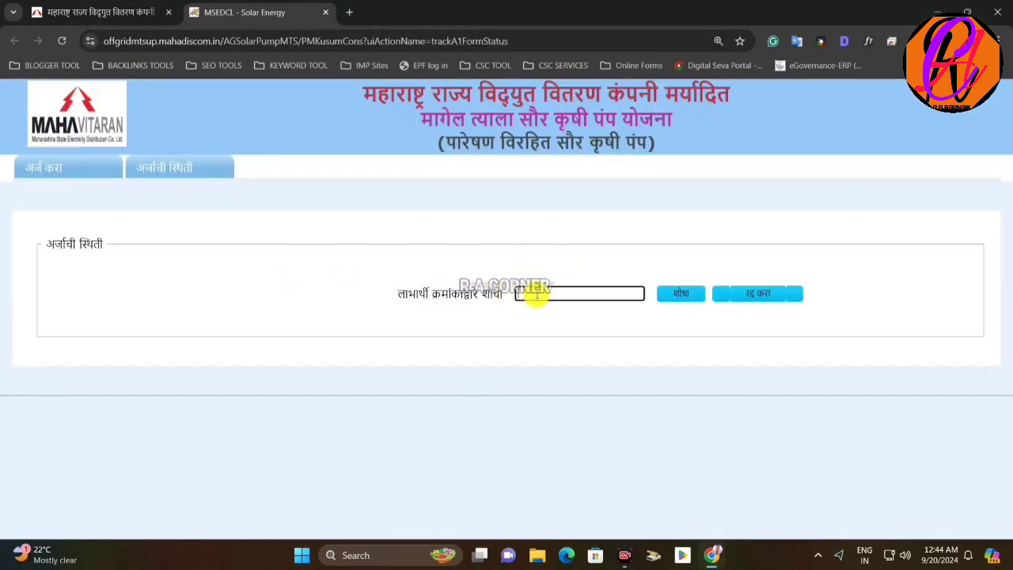
{"action": "key", "text": "ctrl+v"}
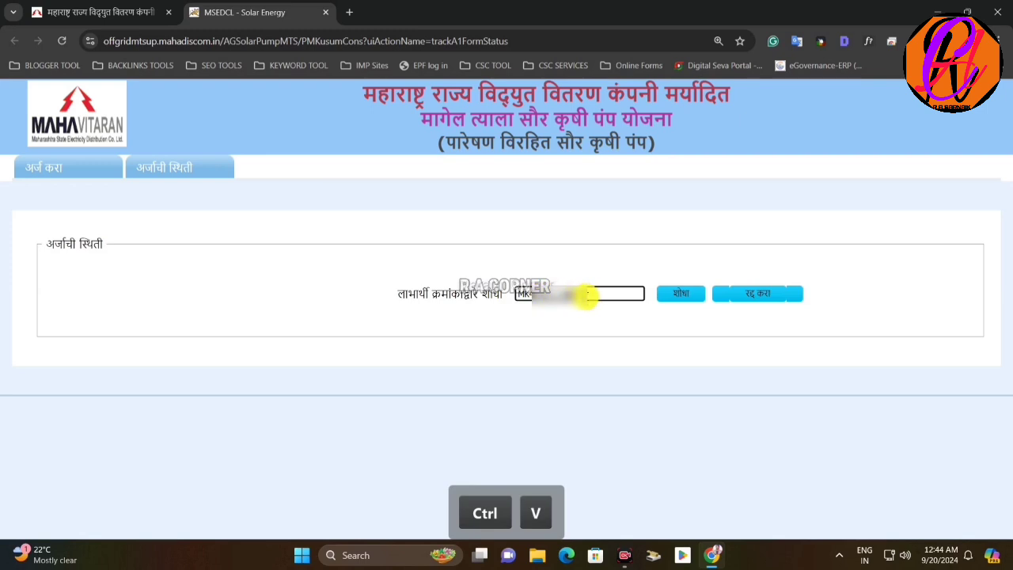
{"action": "left_click", "coordinate": [683, 294]}
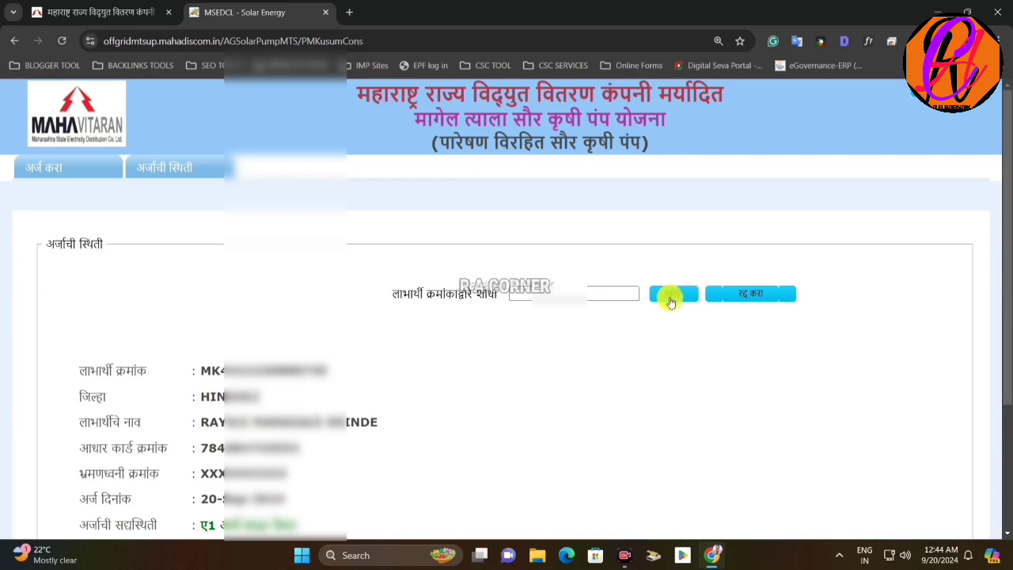
Examine the application status record, from beneficiary number and district to current status, applicant type and pump capacity.
{"action": "scroll", "coordinate": [531, 277], "scroll_direction": "down", "scroll_amount": 2}
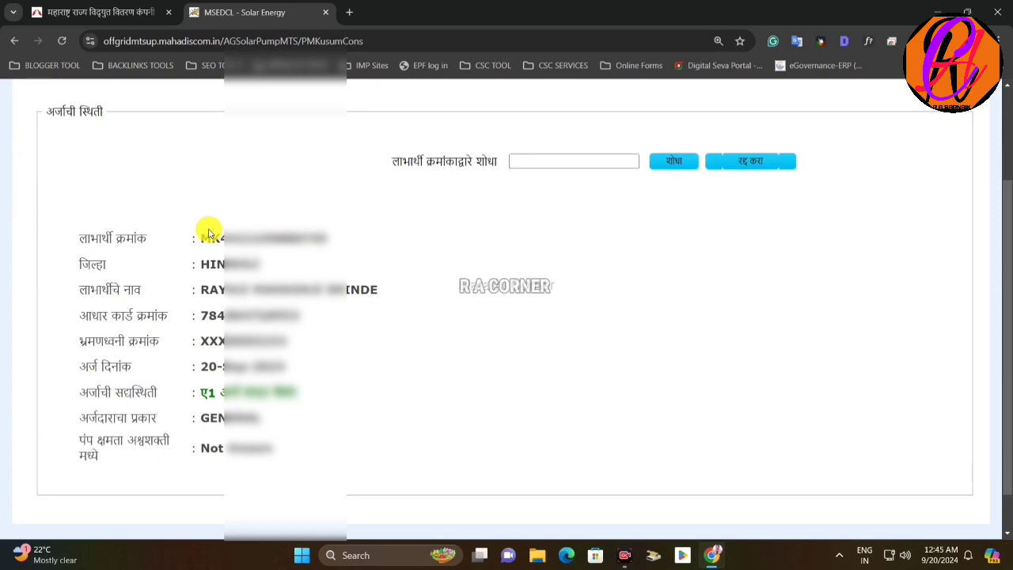
{"action": "left_click_drag", "start_coordinate": [199, 229], "coordinate": [371, 446]}
{"action": "left_click", "coordinate": [305, 291]}
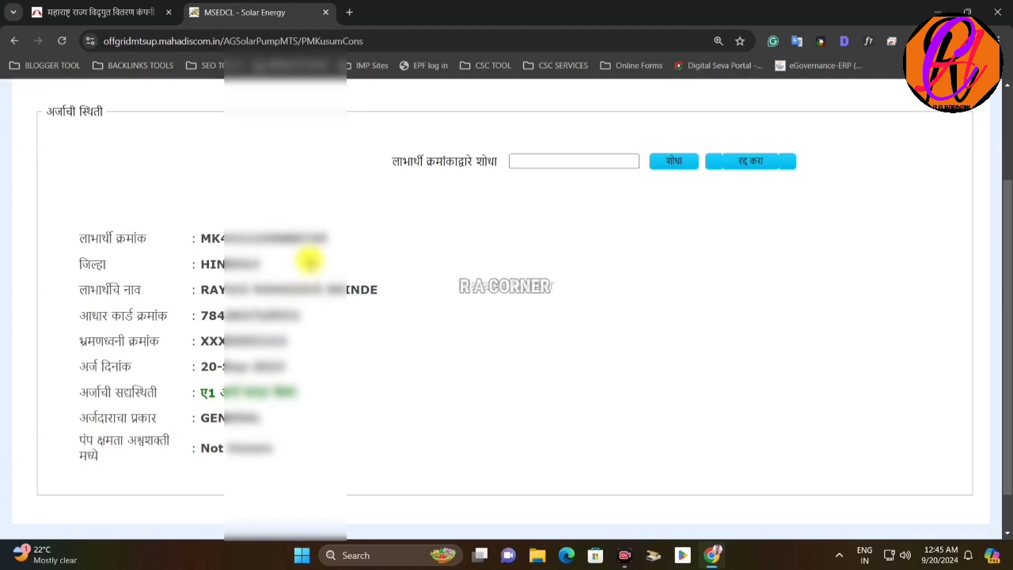
{"action": "scroll", "coordinate": [308, 257], "scroll_direction": "up", "scroll_amount": 1}
{"action": "scroll", "coordinate": [309, 259], "scroll_direction": "down", "scroll_amount": 1}
{"action": "scroll", "coordinate": [310, 261], "scroll_direction": "up", "scroll_amount": 2}
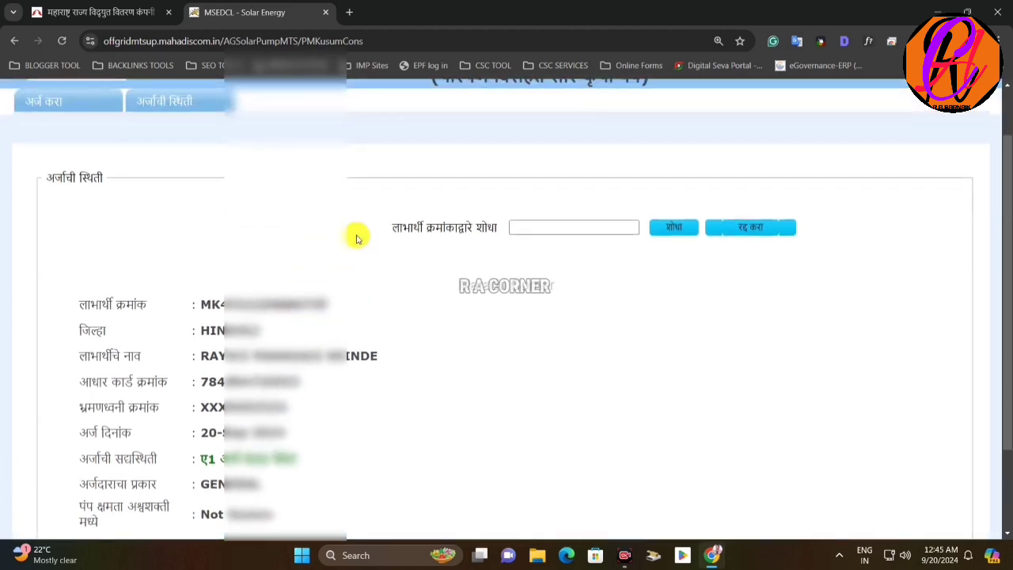
{"action": "left_click_drag", "start_coordinate": [273, 261], "coordinate": [357, 356]}
{"action": "left_click", "coordinate": [348, 352]}
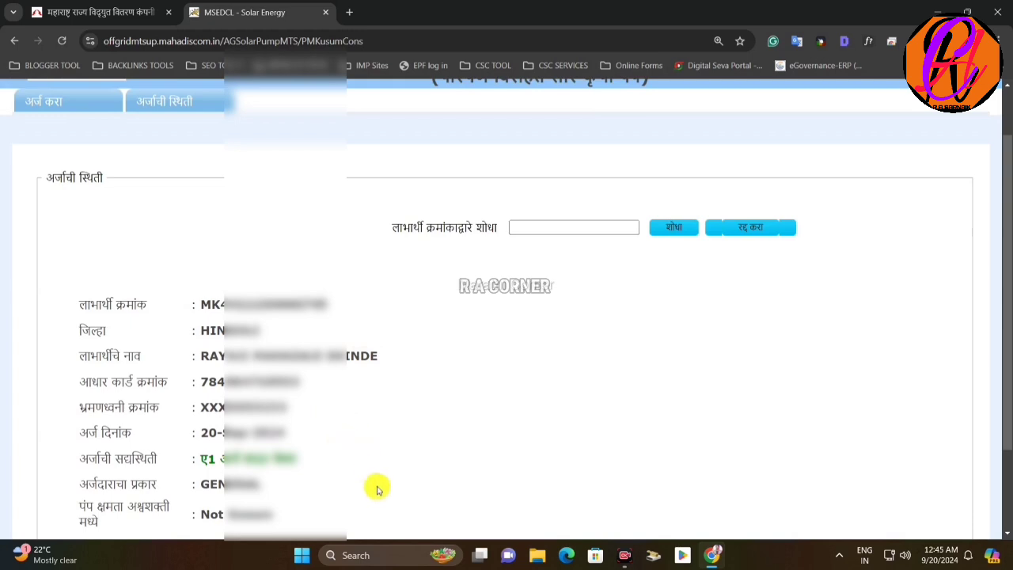
{"action": "left_click_drag", "start_coordinate": [343, 516], "coordinate": [113, 278]}
{"action": "left_click", "coordinate": [181, 295]}
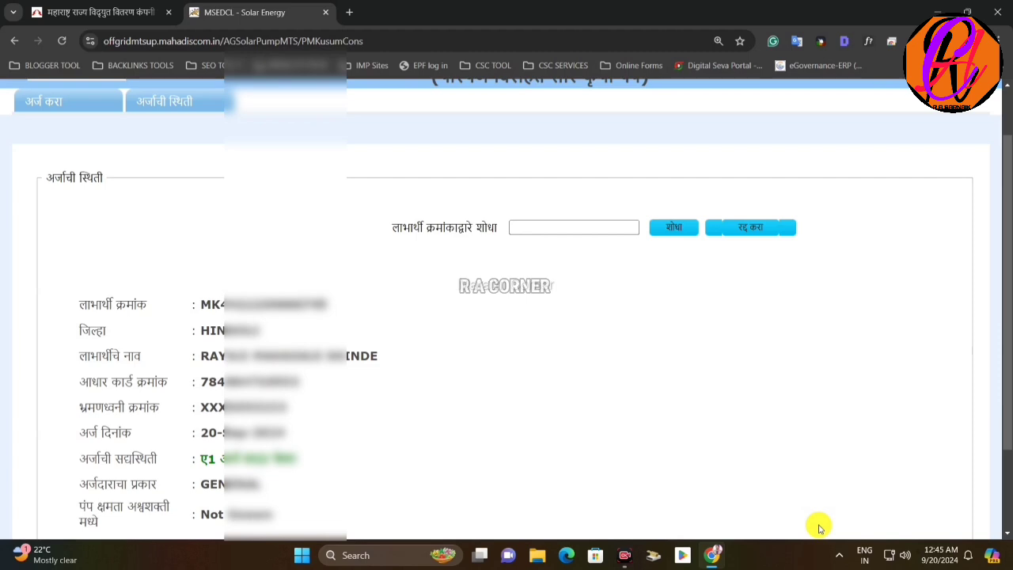
Close the status page, open the bill payment service for beneficiaries, search by the beneficiary number and look through the record.
{"action": "key", "text": "ctrl+w"}
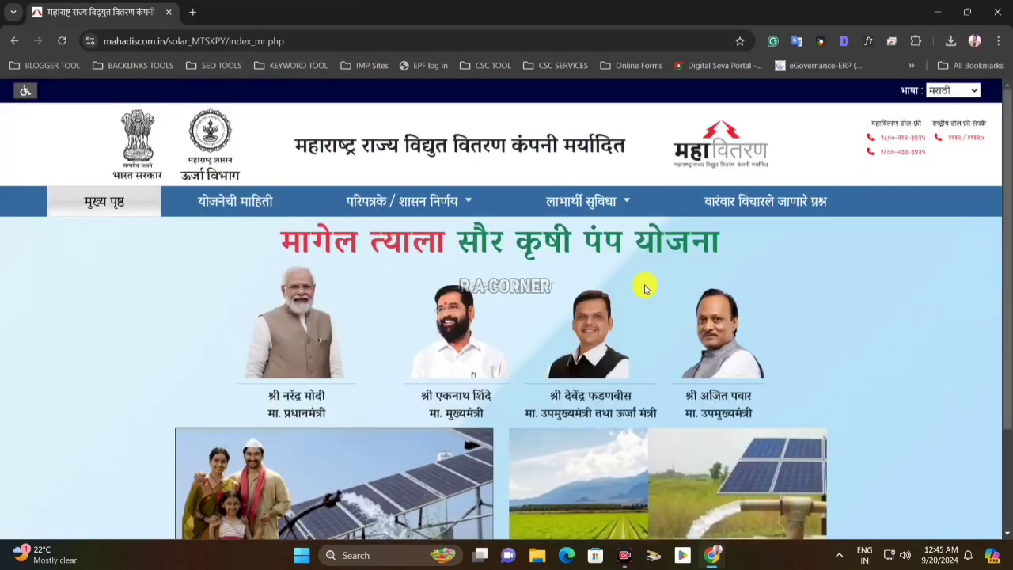
{"action": "left_click", "coordinate": [606, 208]}
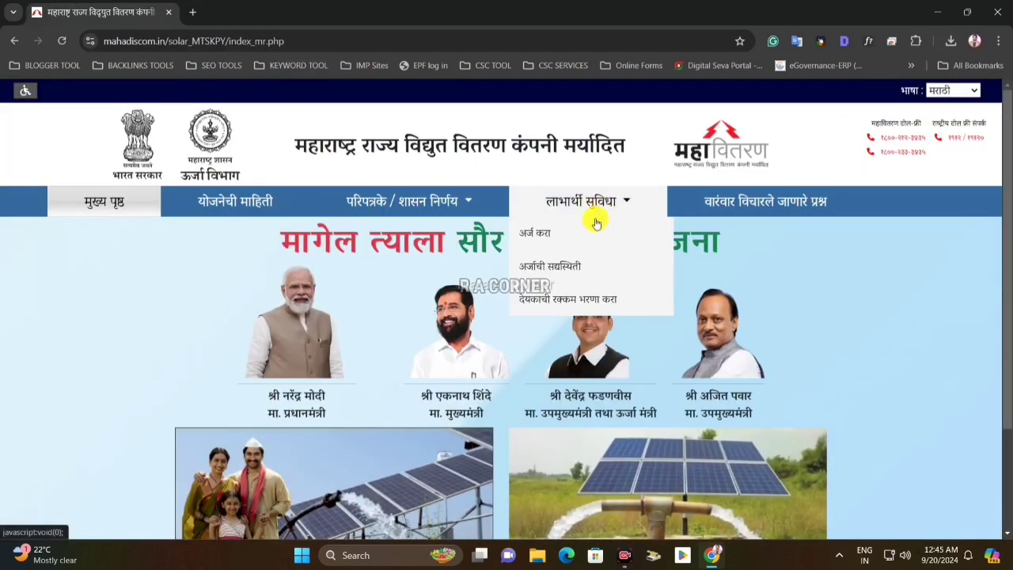
{"action": "left_click", "coordinate": [562, 299]}
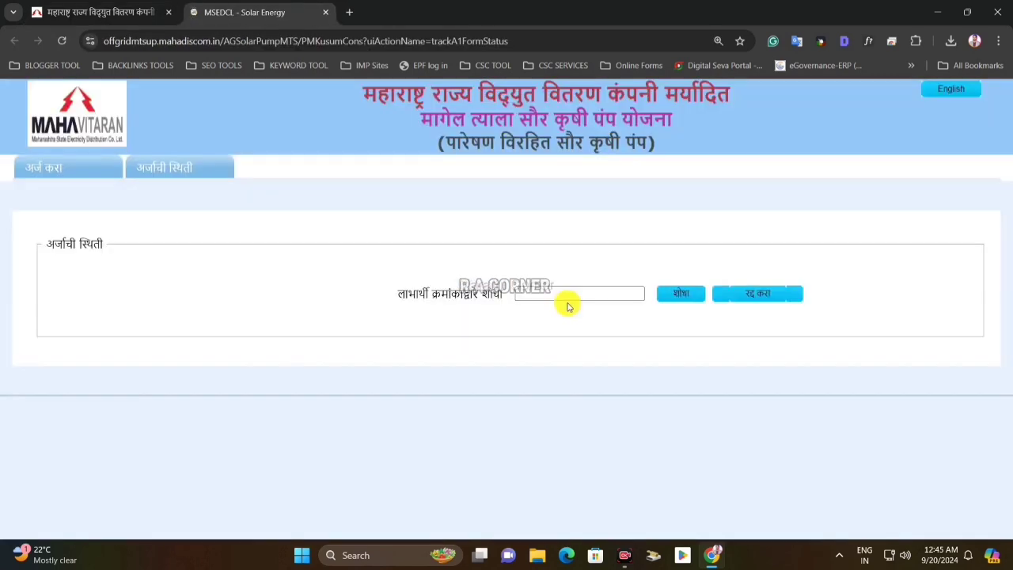
{"action": "left_click", "coordinate": [562, 294]}
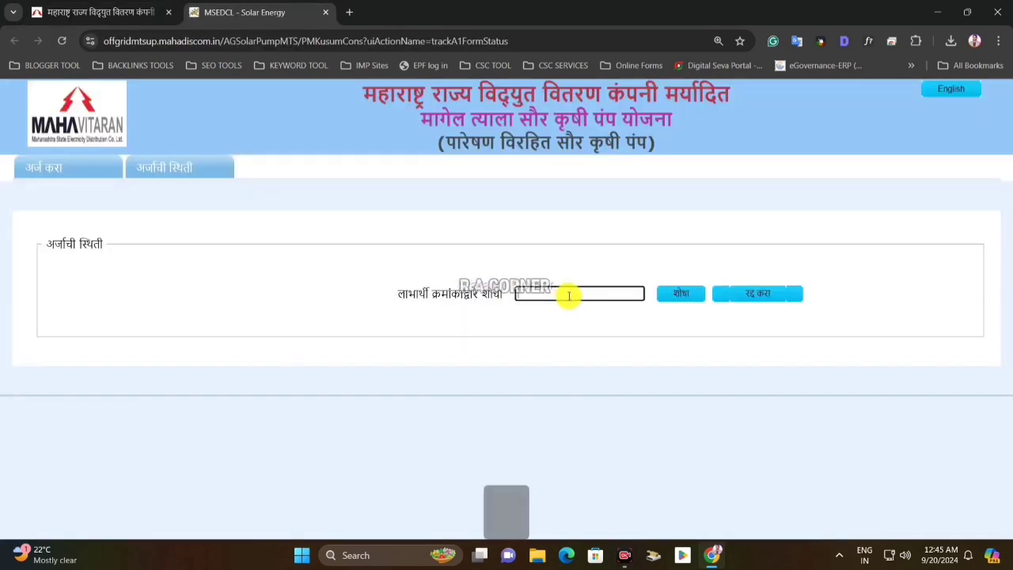
{"action": "key", "text": "ctrl+v"}
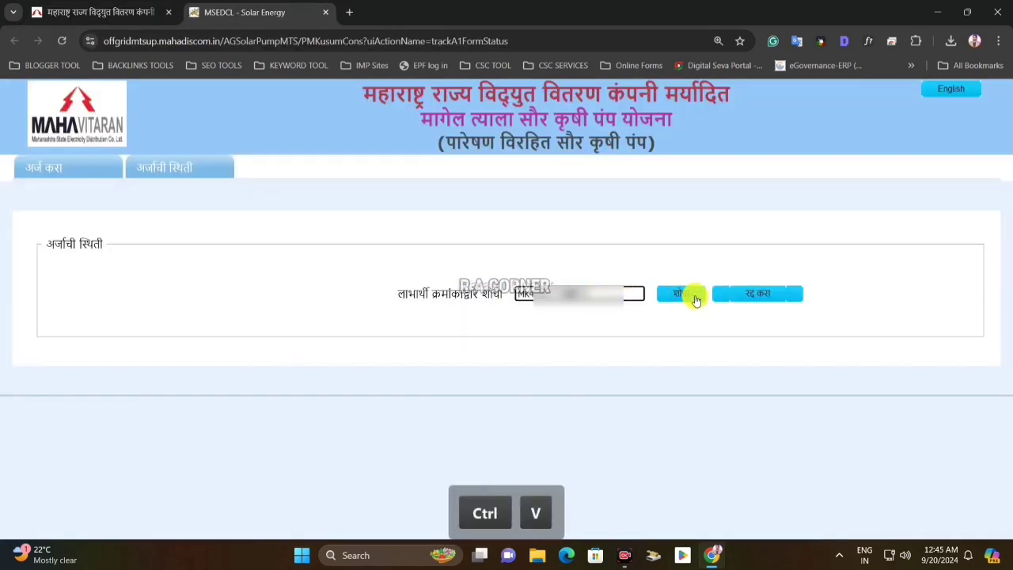
{"action": "left_click", "coordinate": [677, 296]}
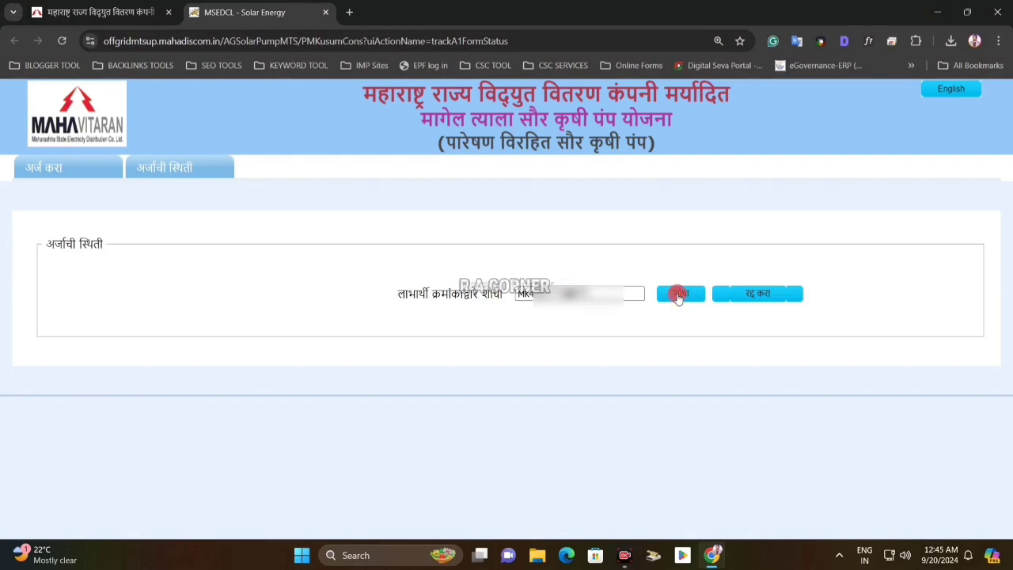
{"action": "scroll", "coordinate": [597, 321], "scroll_direction": "down", "scroll_amount": 2}
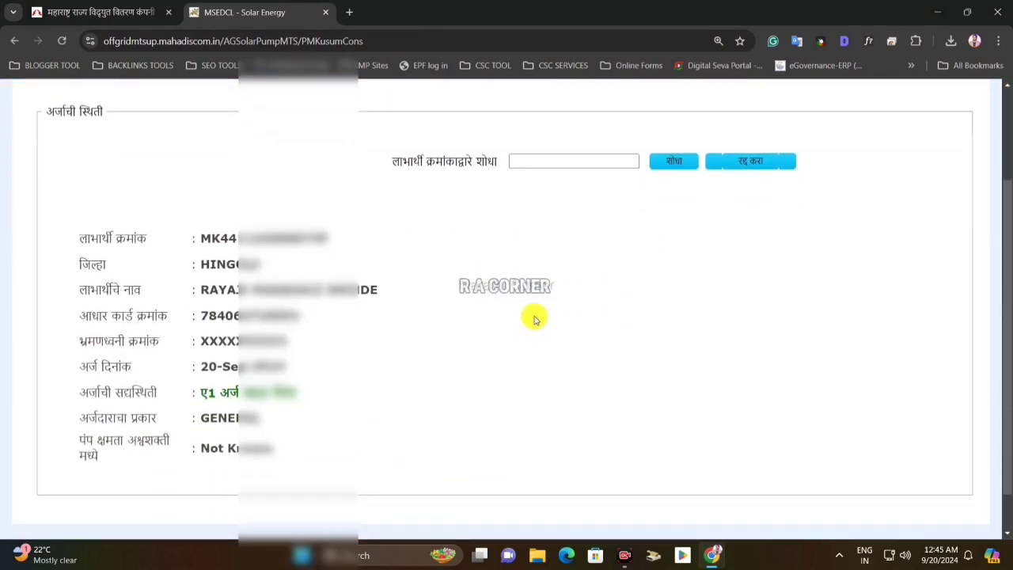
{"action": "scroll", "coordinate": [327, 257], "scroll_direction": "down", "scroll_amount": 1}
{"action": "scroll", "coordinate": [328, 260], "scroll_direction": "up", "scroll_amount": 2}
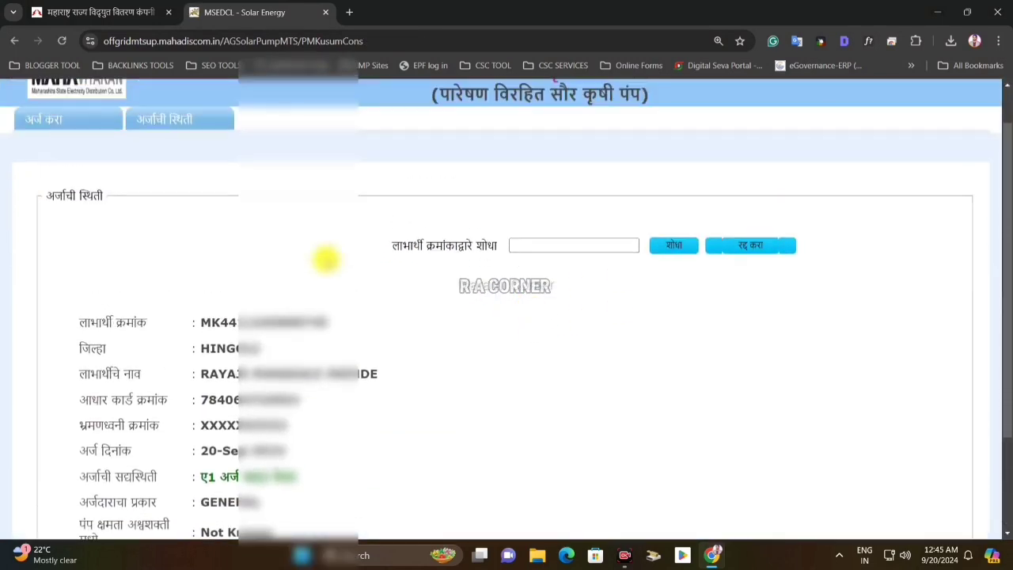
{"action": "scroll", "coordinate": [327, 256], "scroll_direction": "down", "scroll_amount": 2}
{"action": "scroll", "coordinate": [380, 309], "scroll_direction": "up", "scroll_amount": 2}
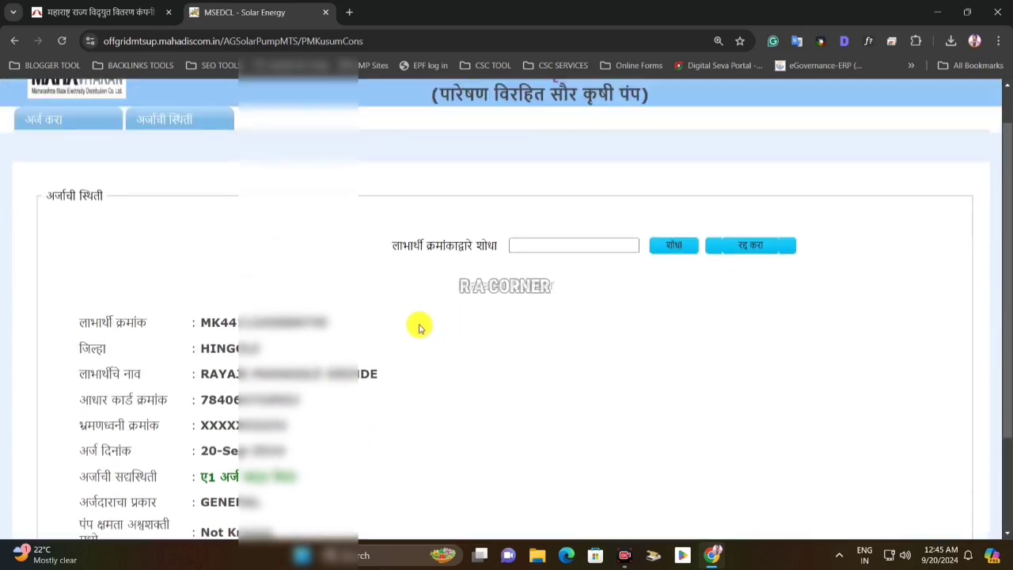
{"action": "scroll", "coordinate": [419, 326], "scroll_direction": "up", "scroll_amount": 1}
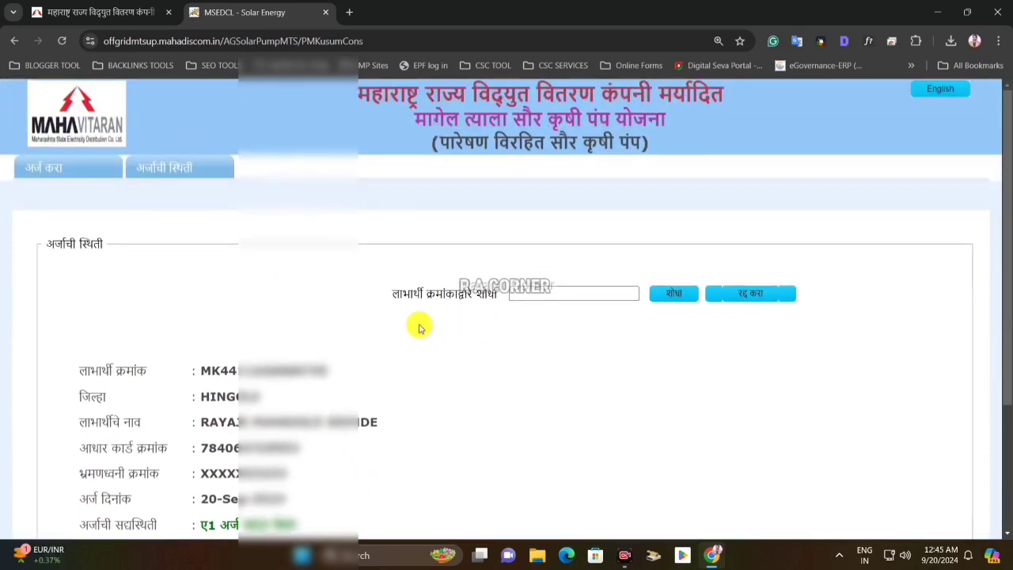